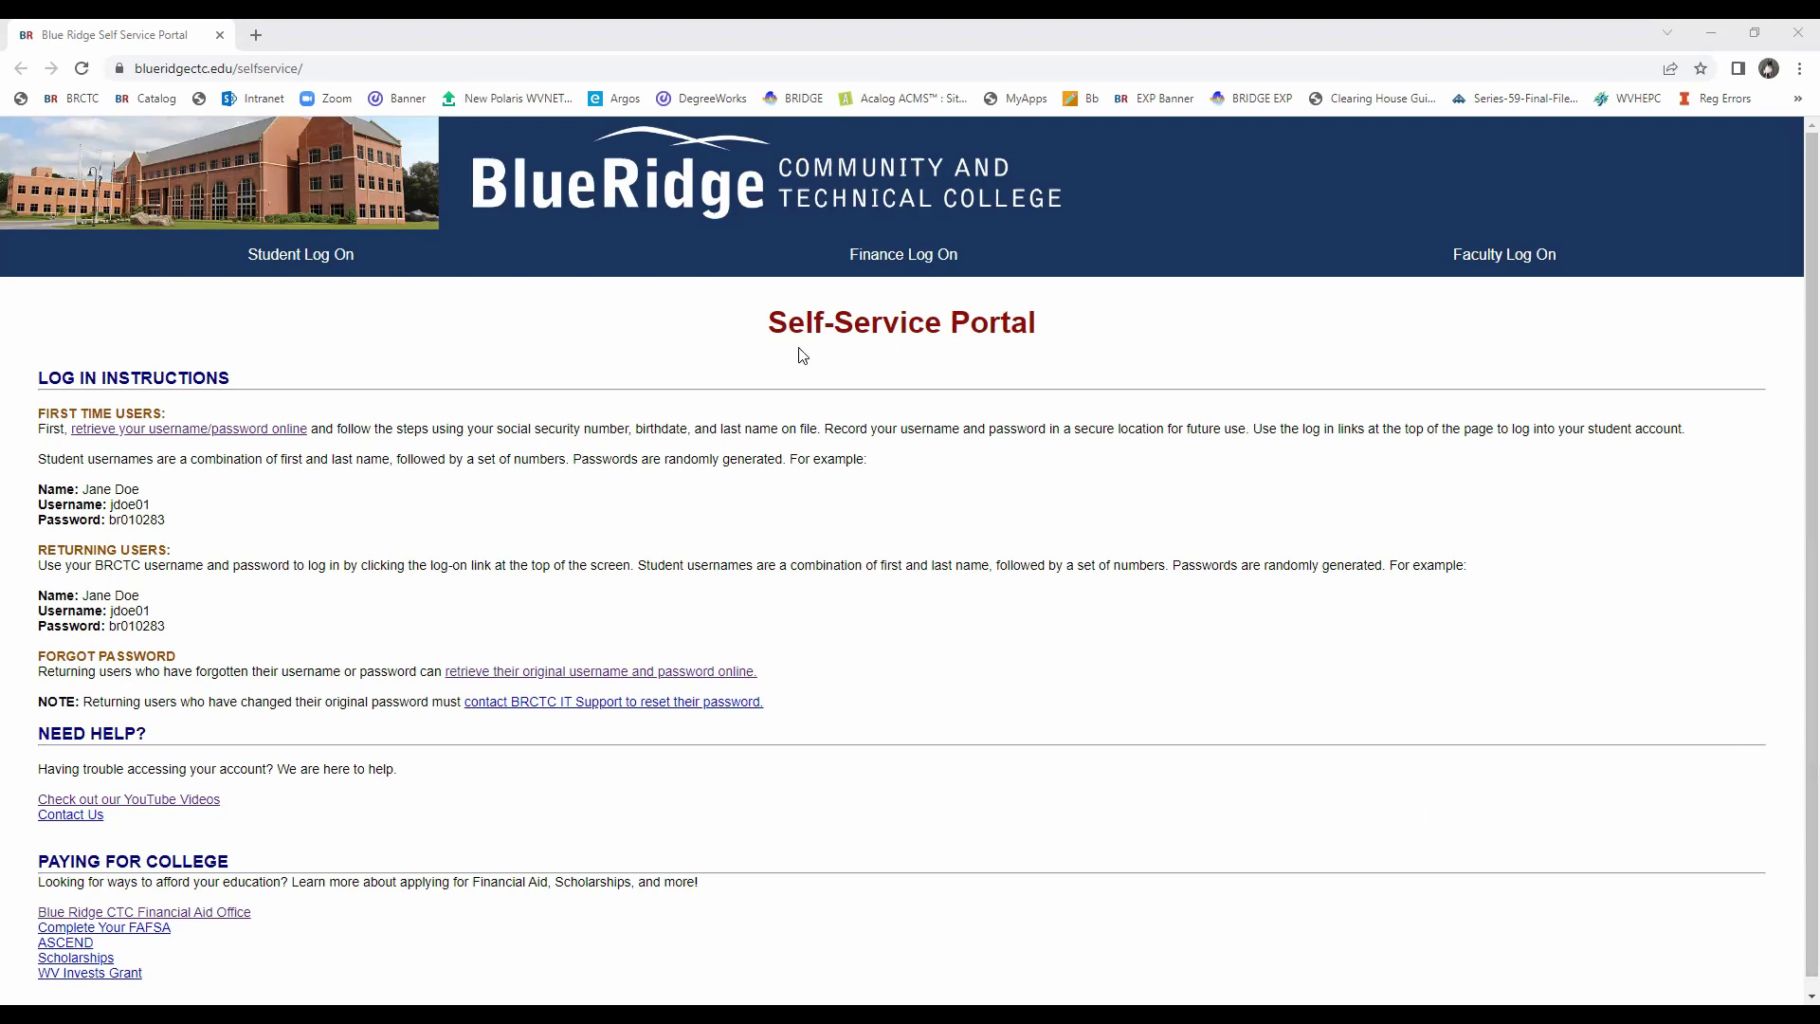
Log on as faculty and open the English Essentials roll in Faculty Attendance Tracking.
left_click(1503, 265)
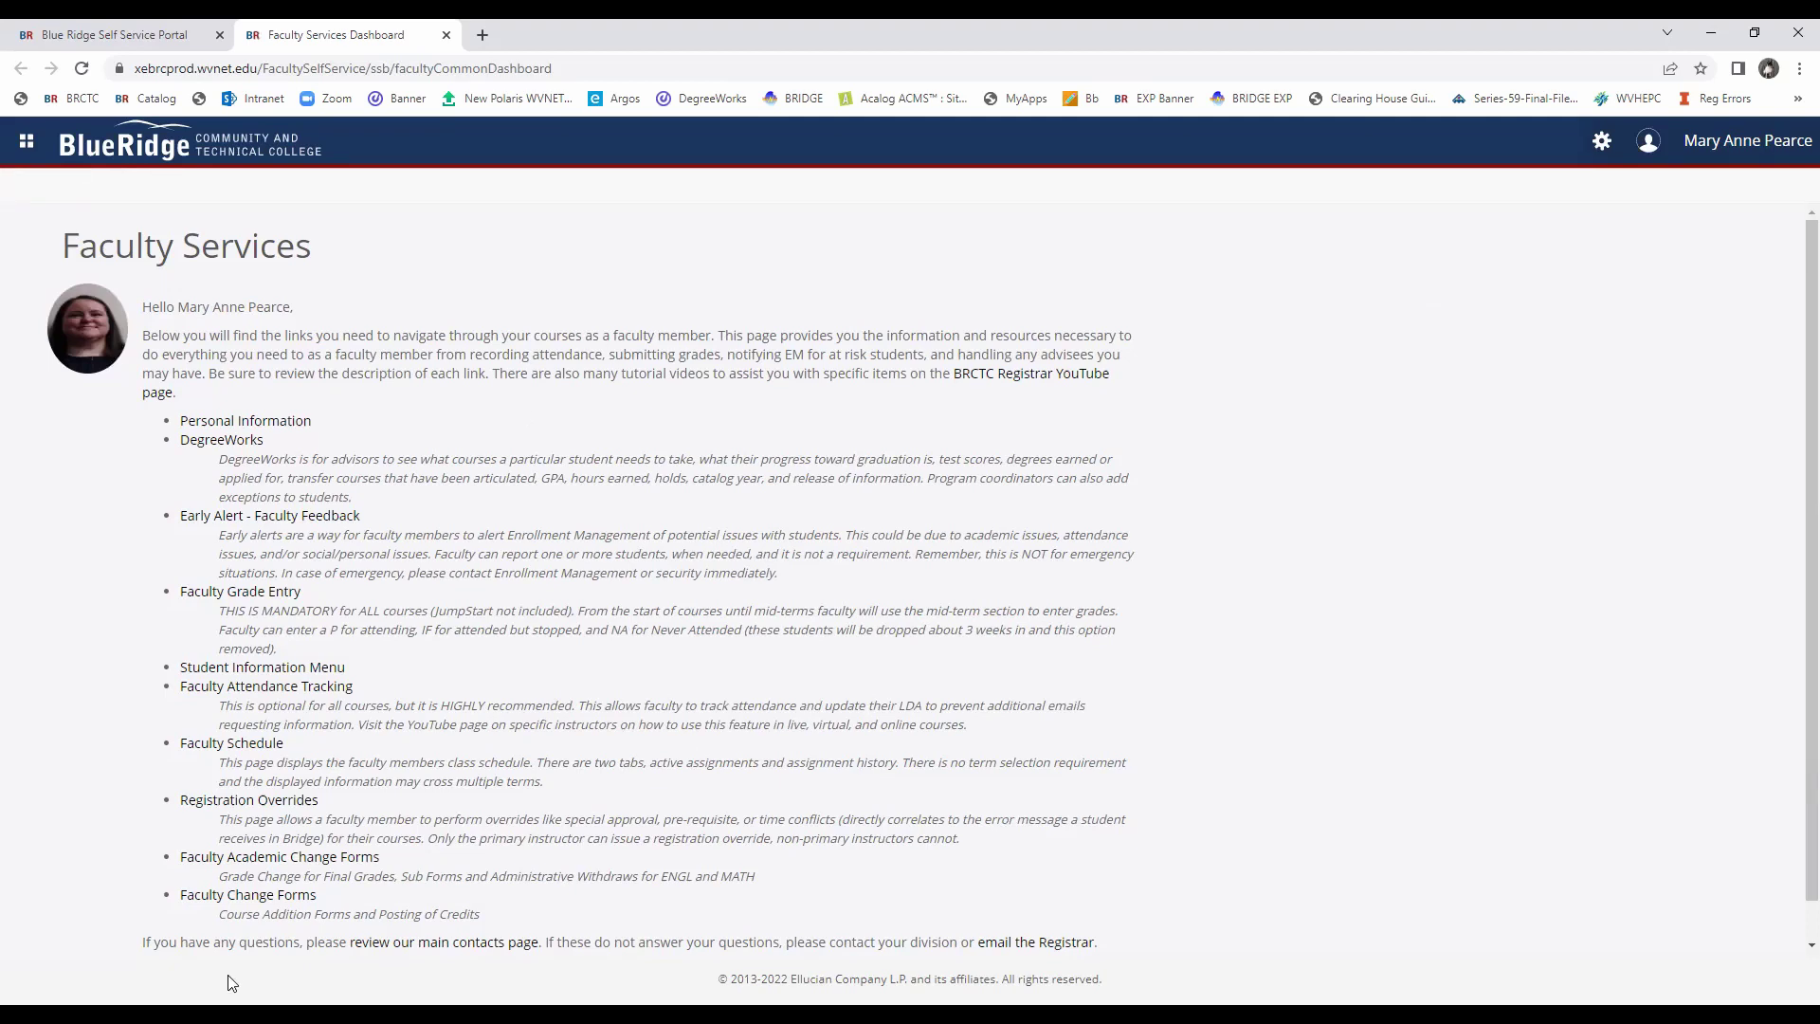
left_click(308, 689)
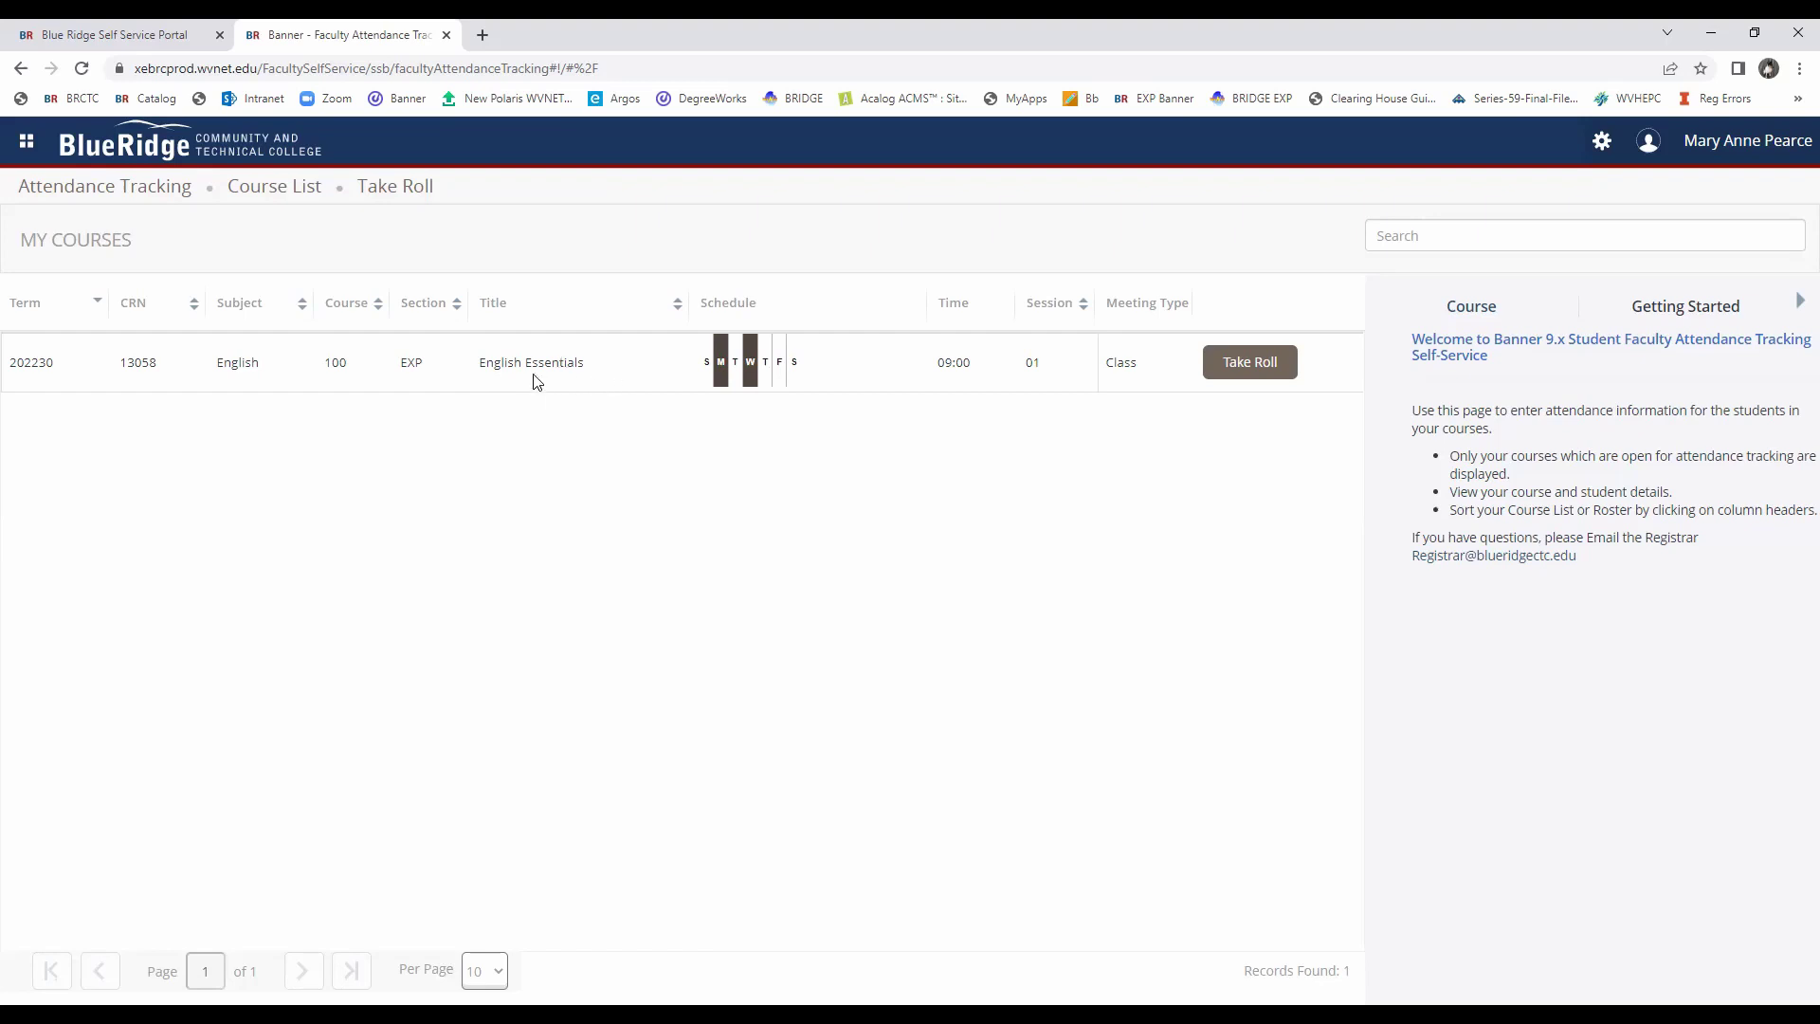
left_click(1242, 369)
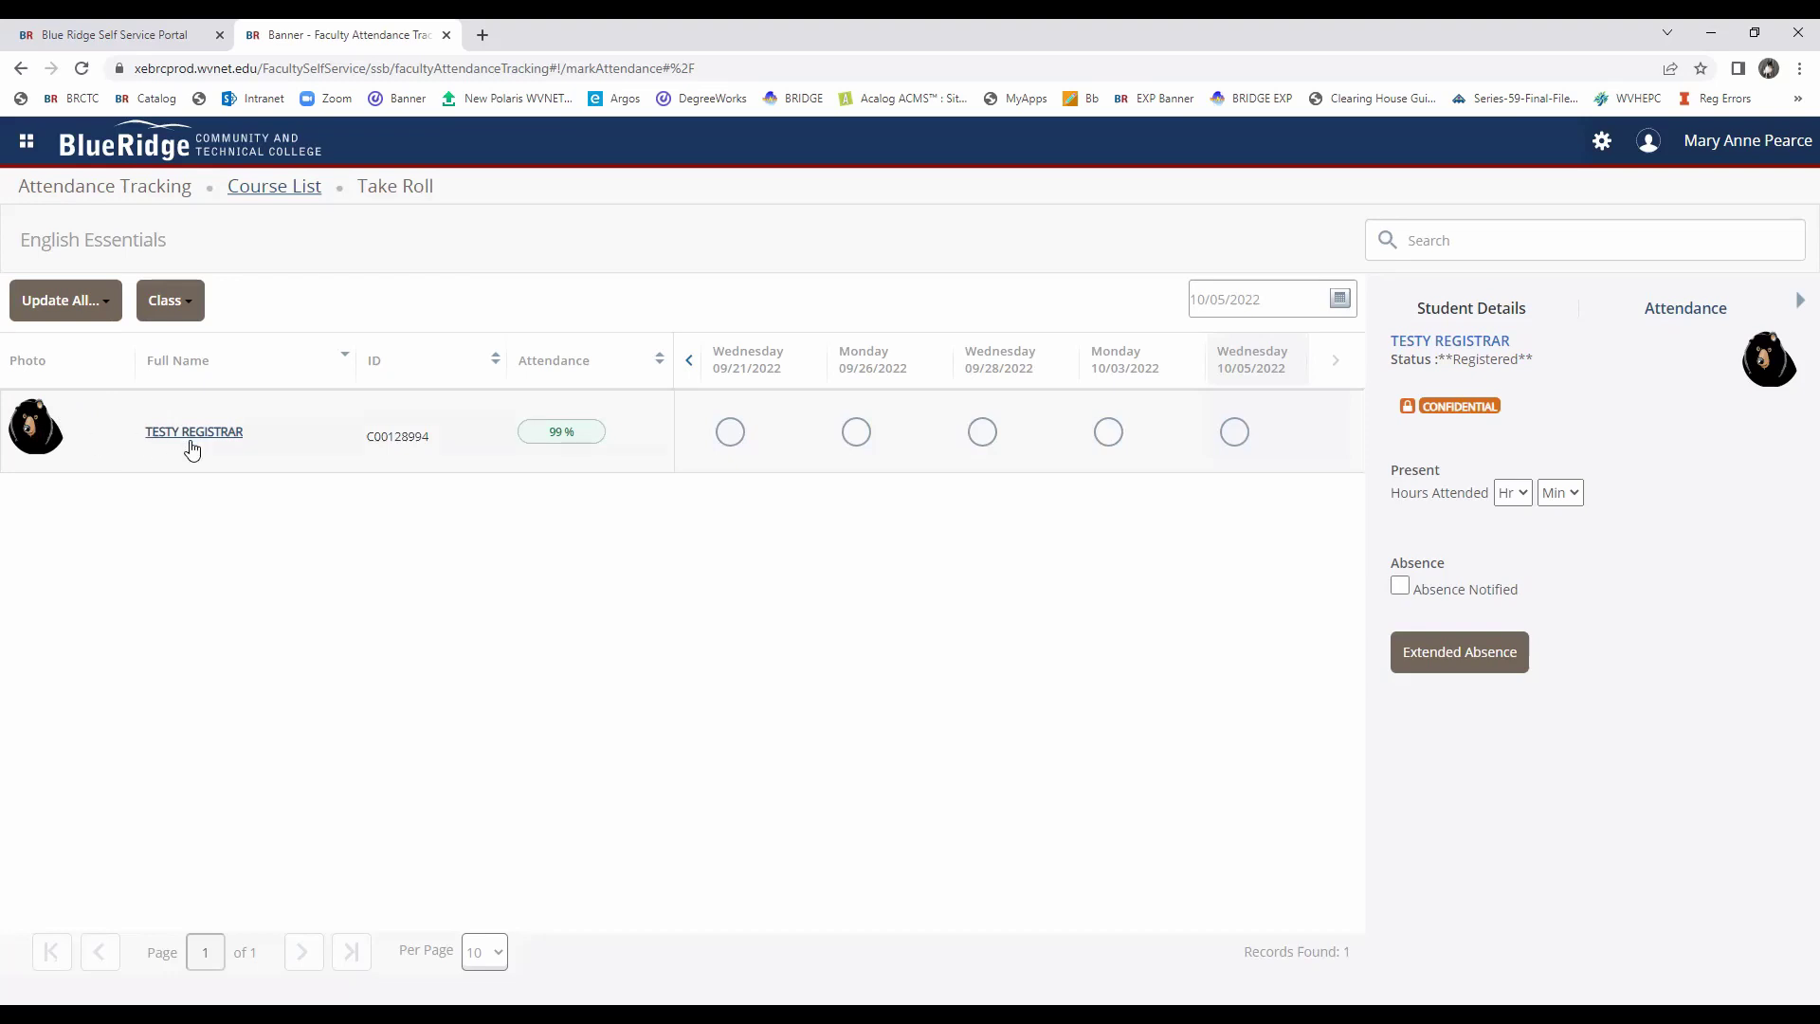
View the student's contact card in the English Essentials roster.
left_click(39, 434)
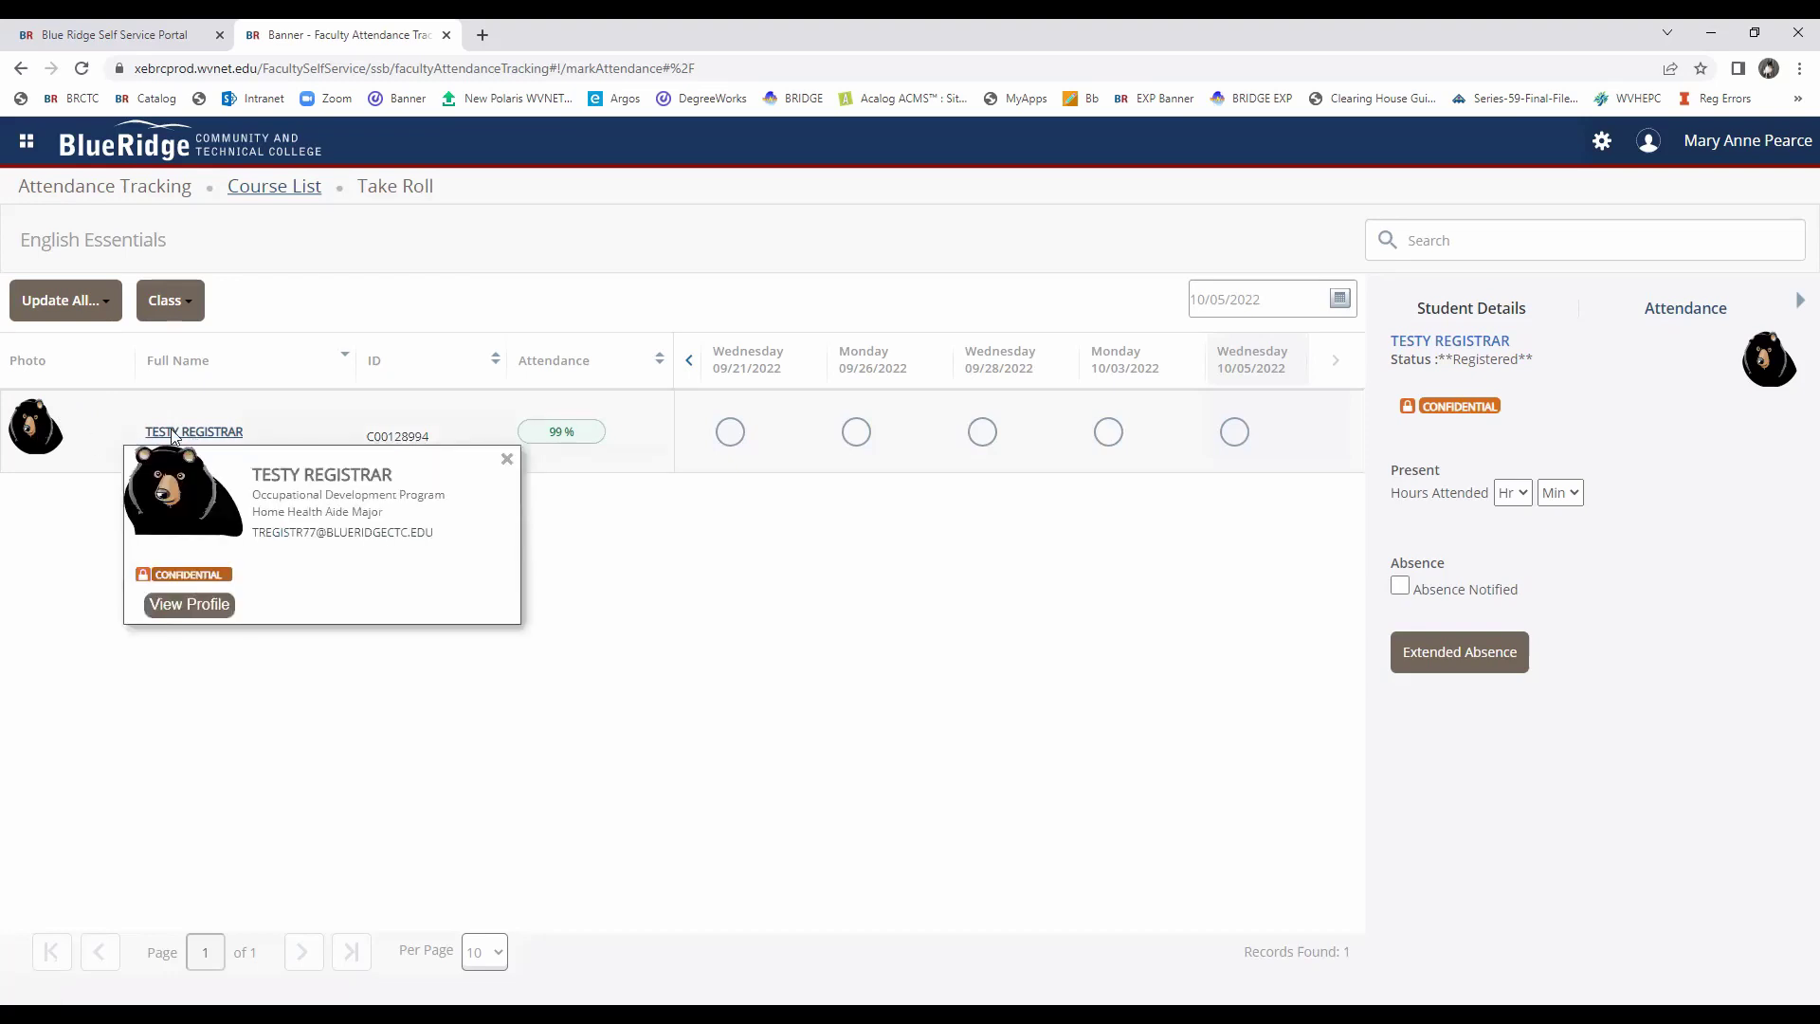
left_click(404, 443)
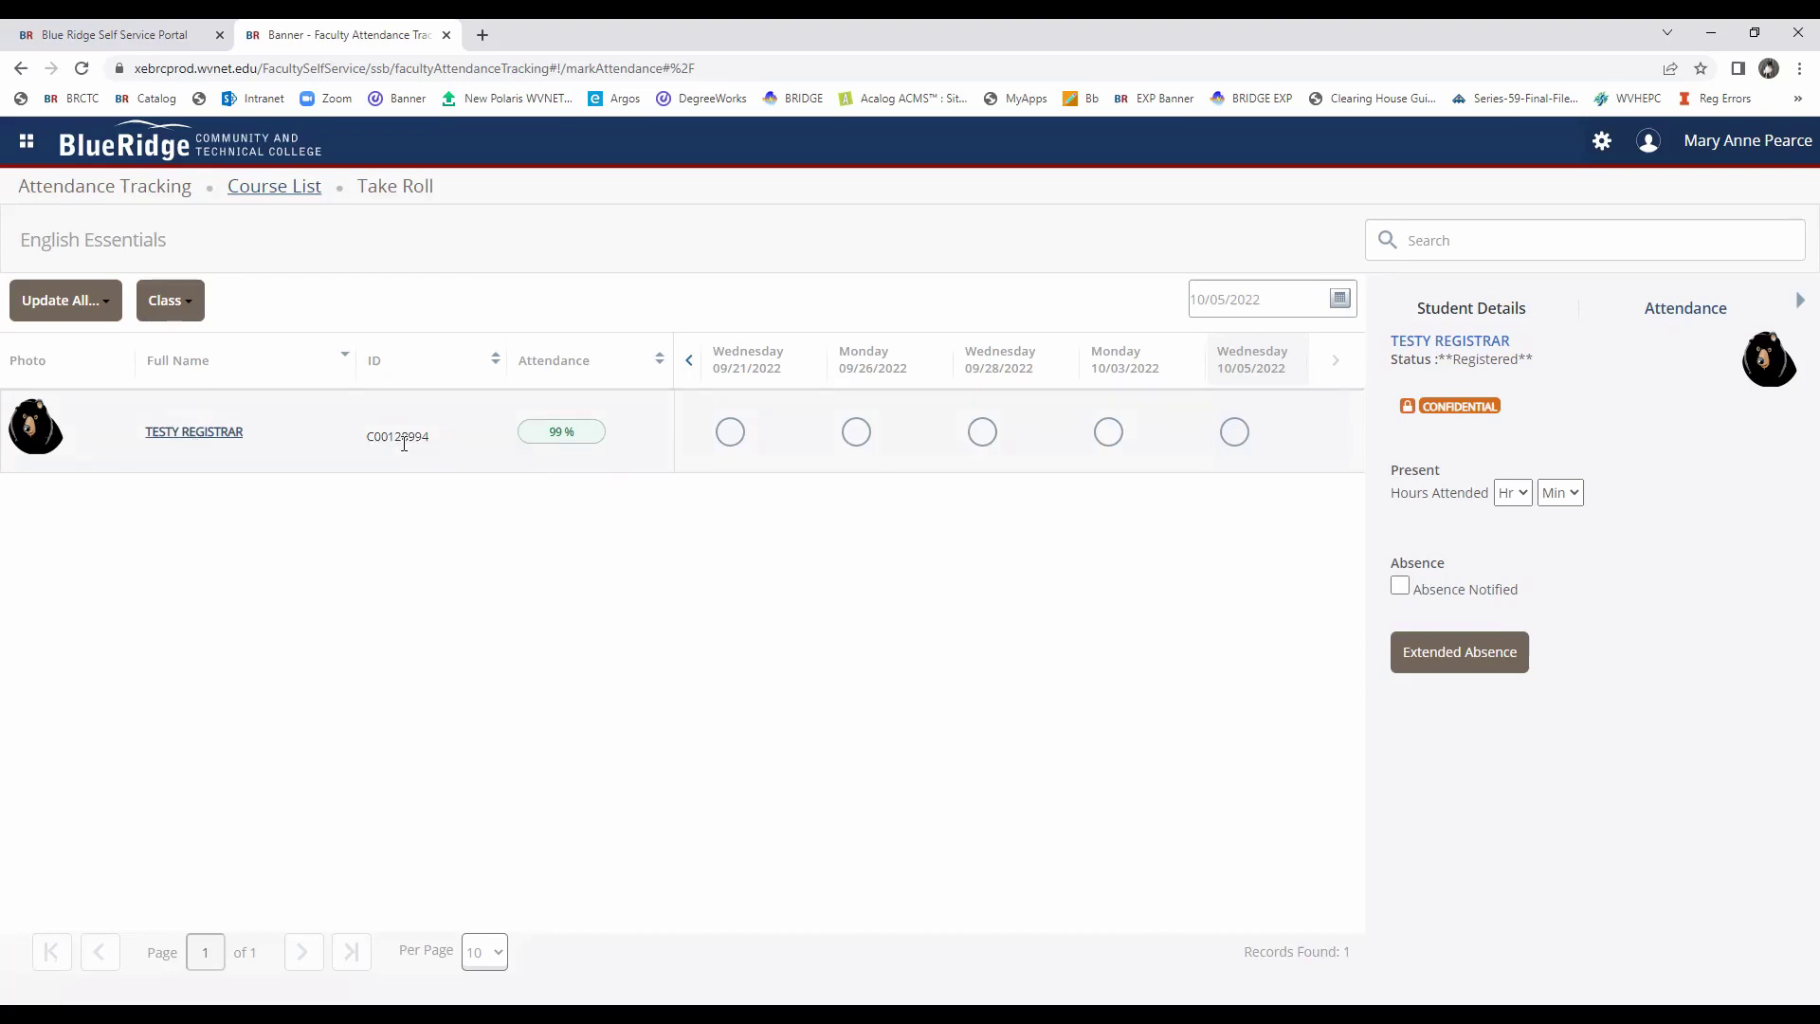
left_click(176, 428)
Move the roll's class dates back to the Monday 08/29/2022 meeting.
left_click(1108, 360)
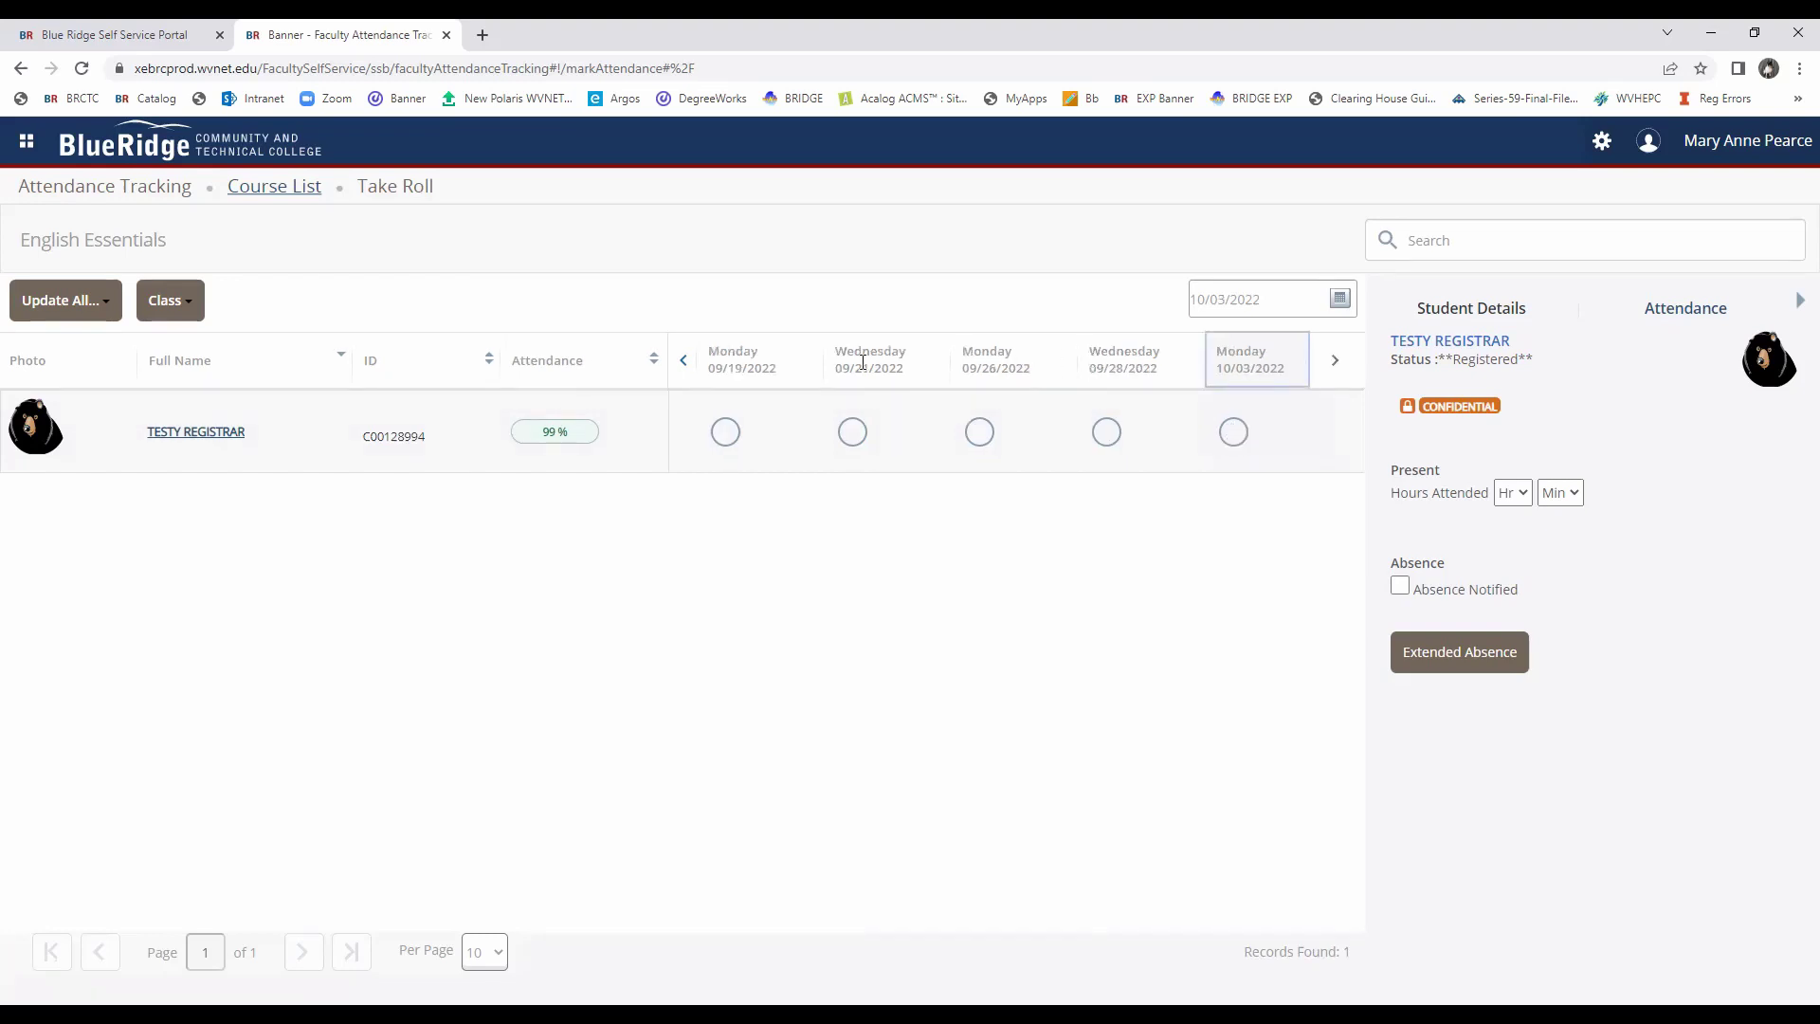
left_click(744, 362)
left_click(1339, 300)
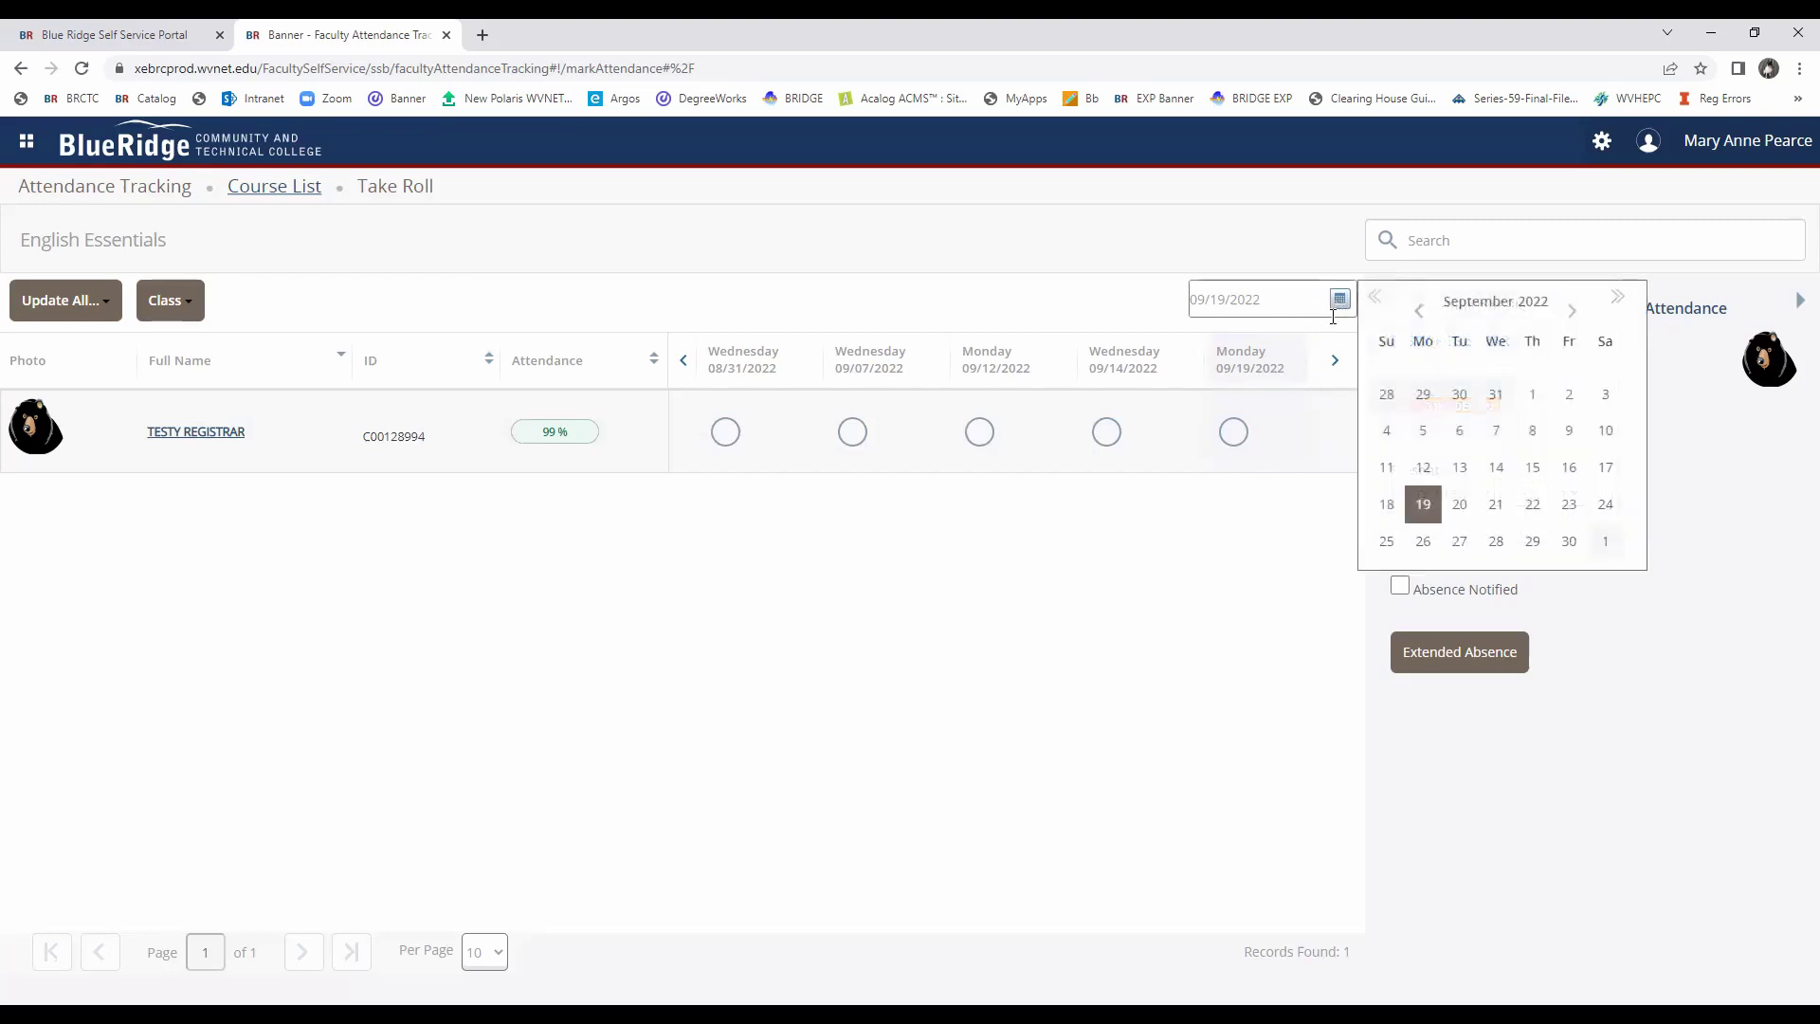
left_click(1421, 315)
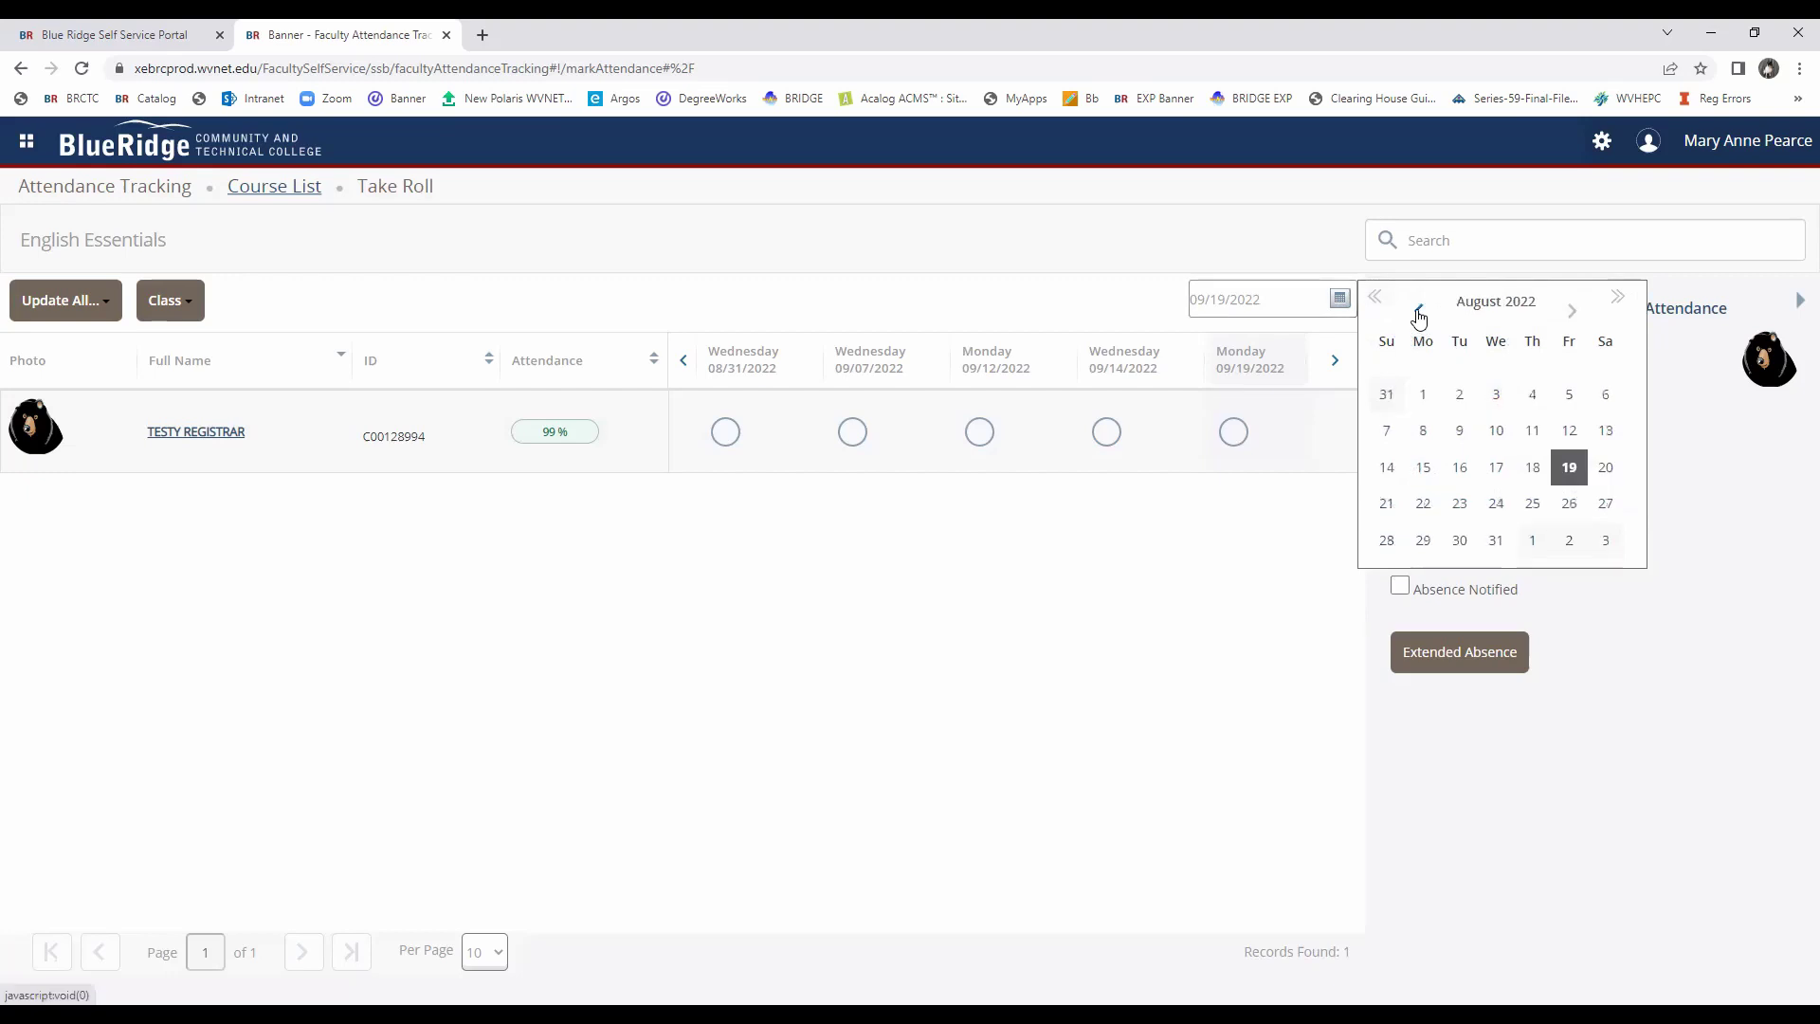
left_click(1423, 540)
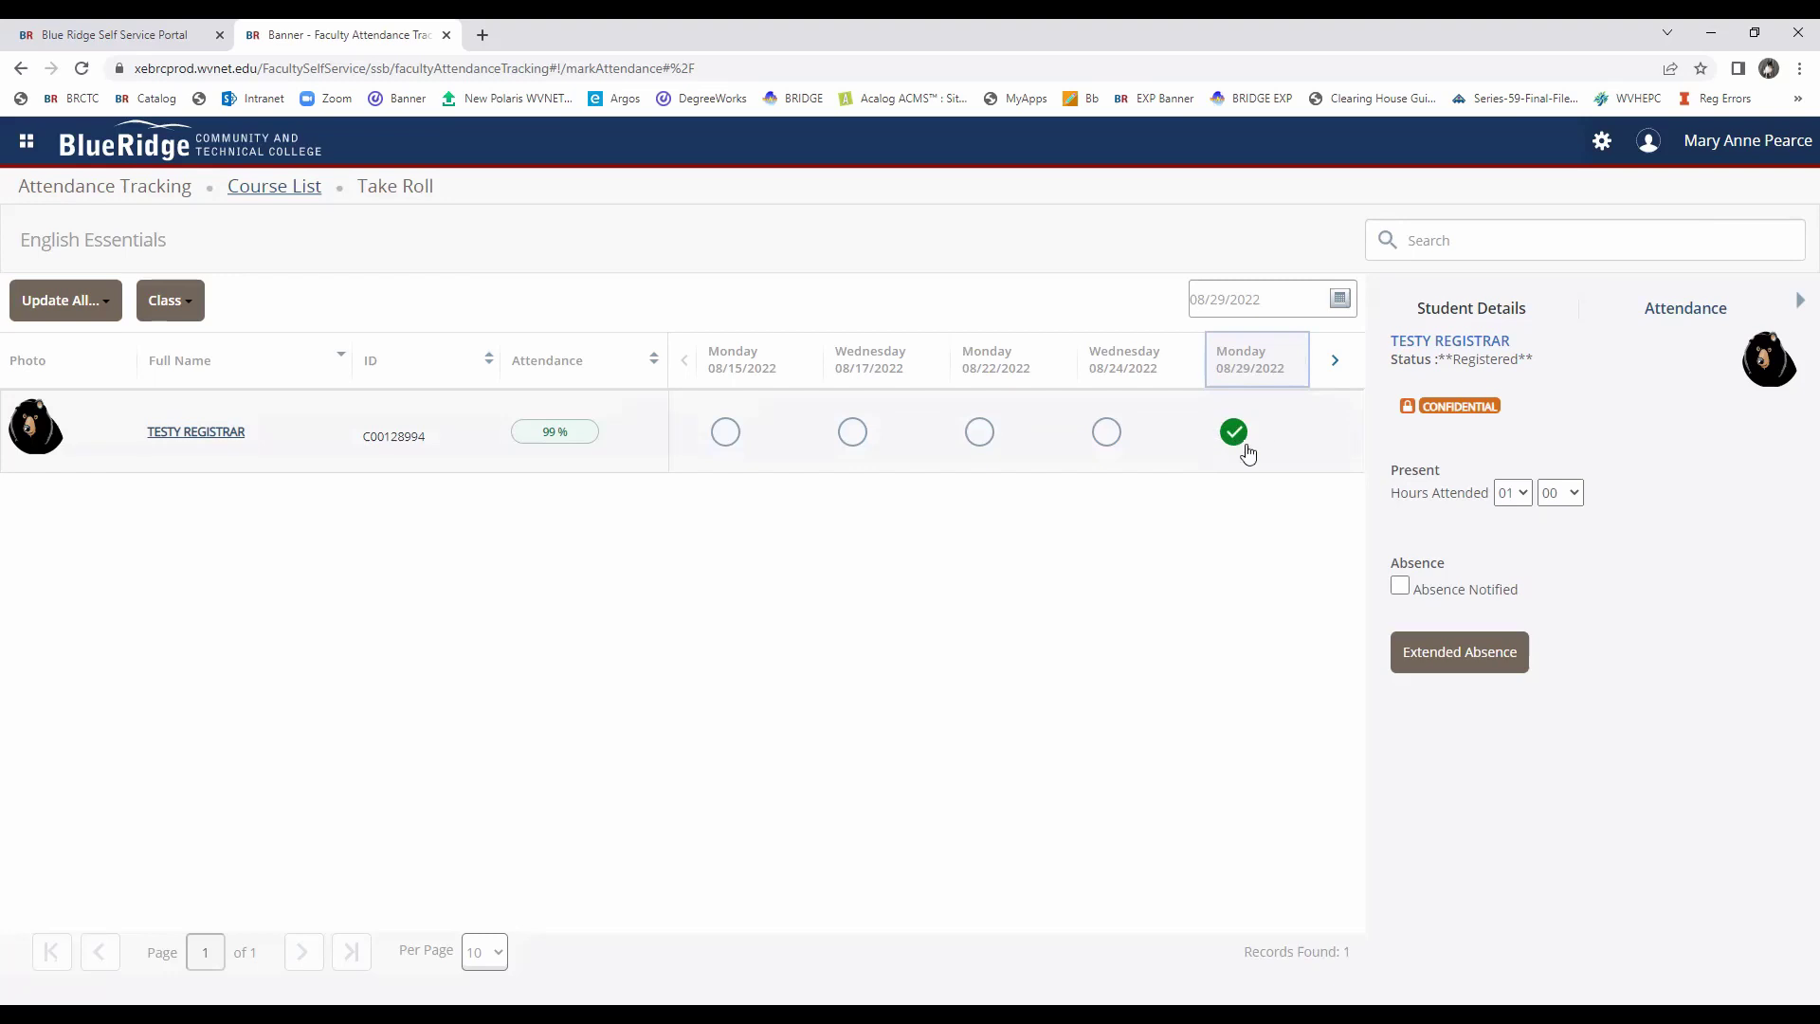
Mark the student absent for 08/29/2022 and then clear that attendance mark.
left_click(1340, 299)
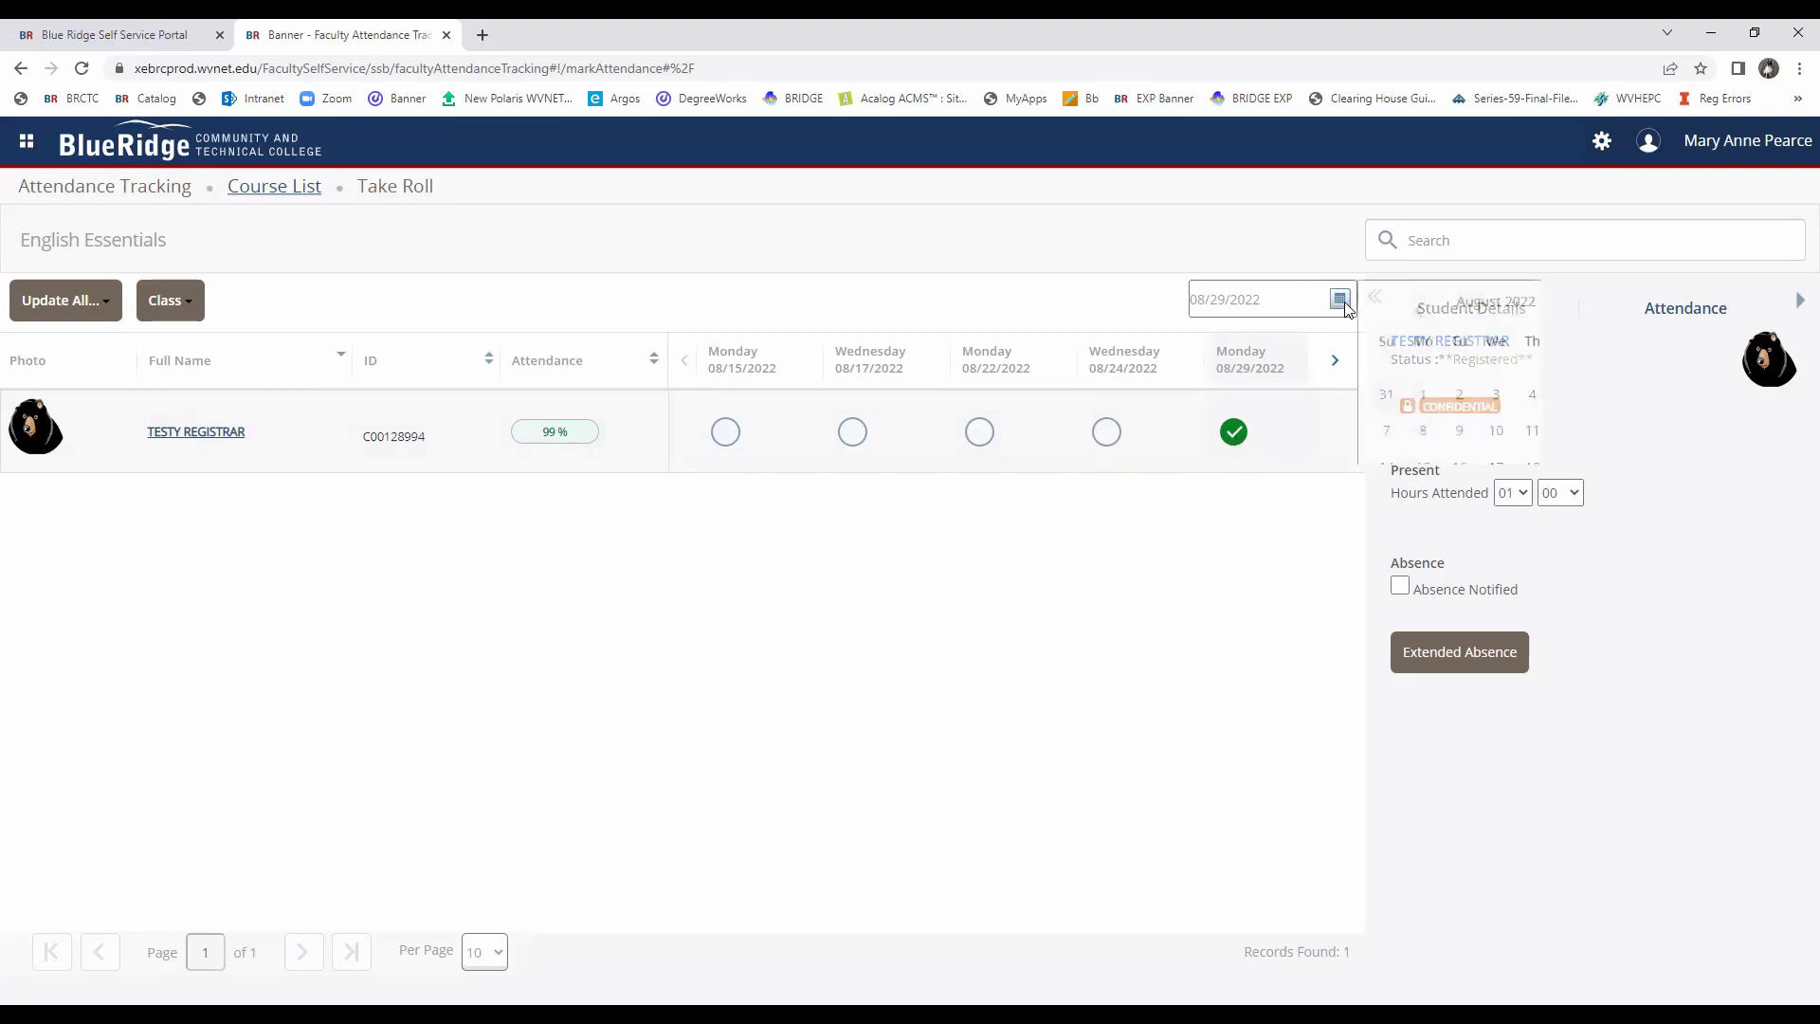
left_click(1233, 432)
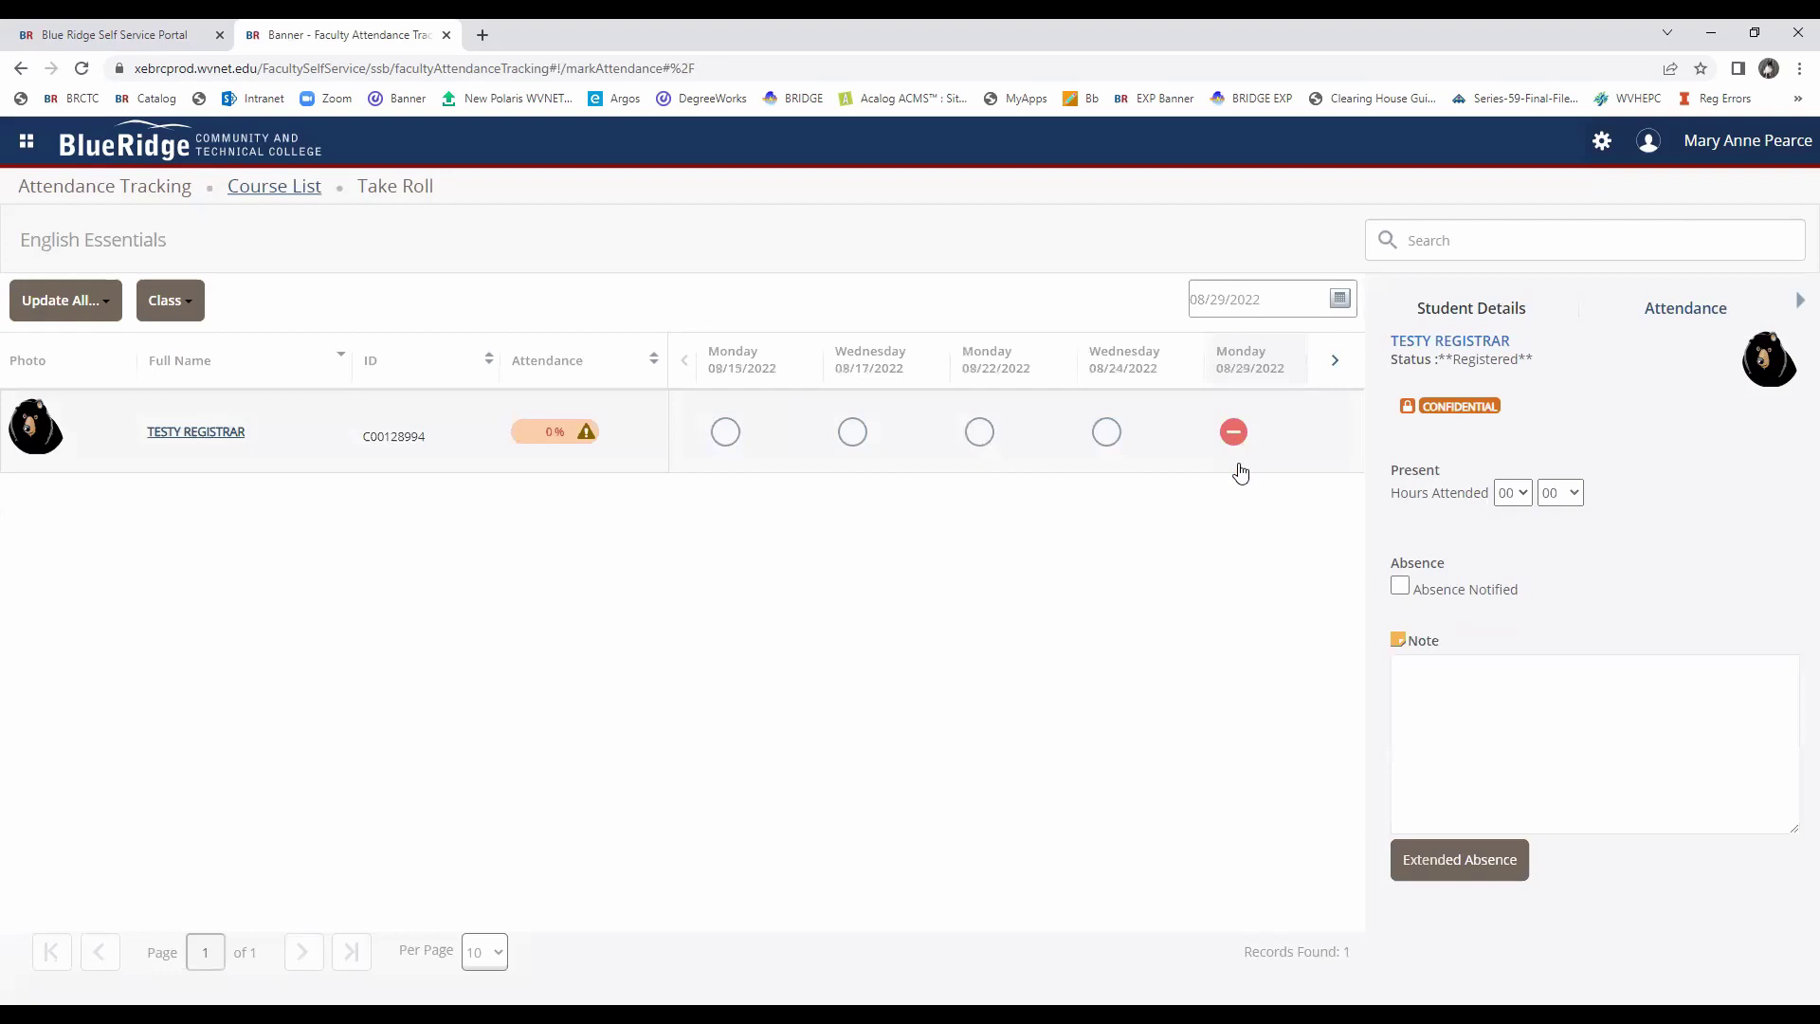
left_click(1234, 432)
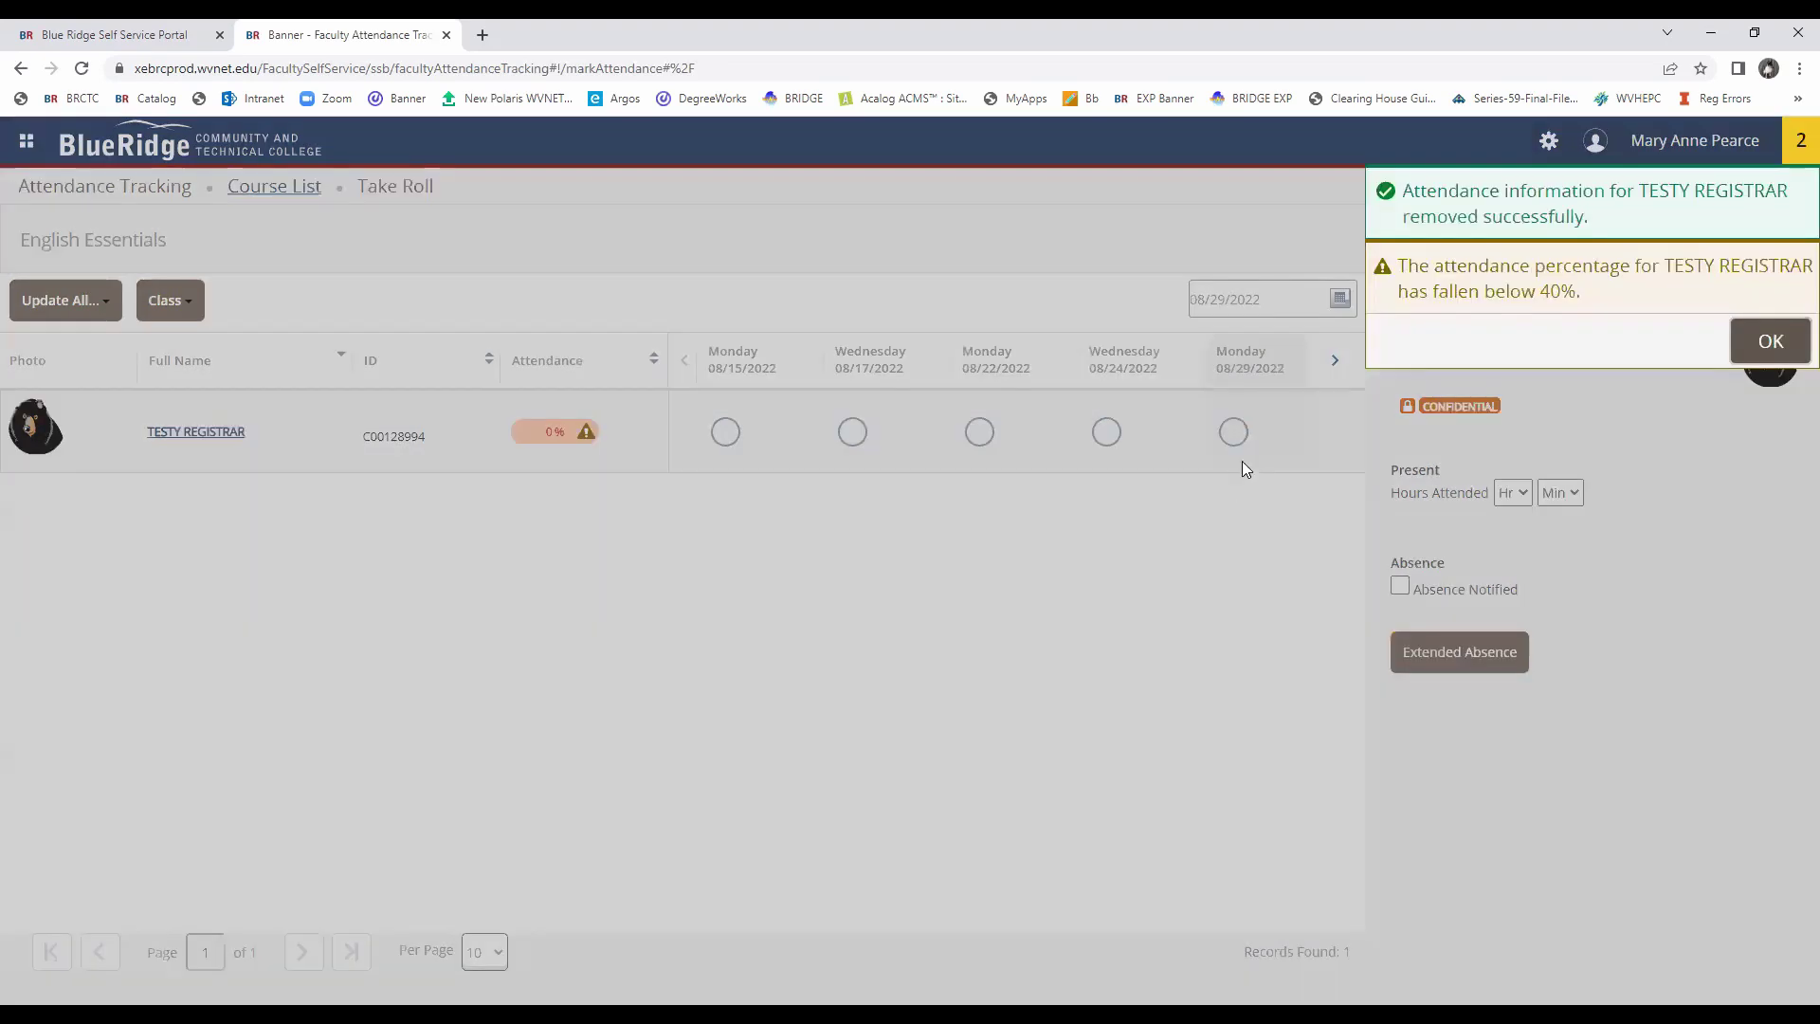
left_click(1735, 341)
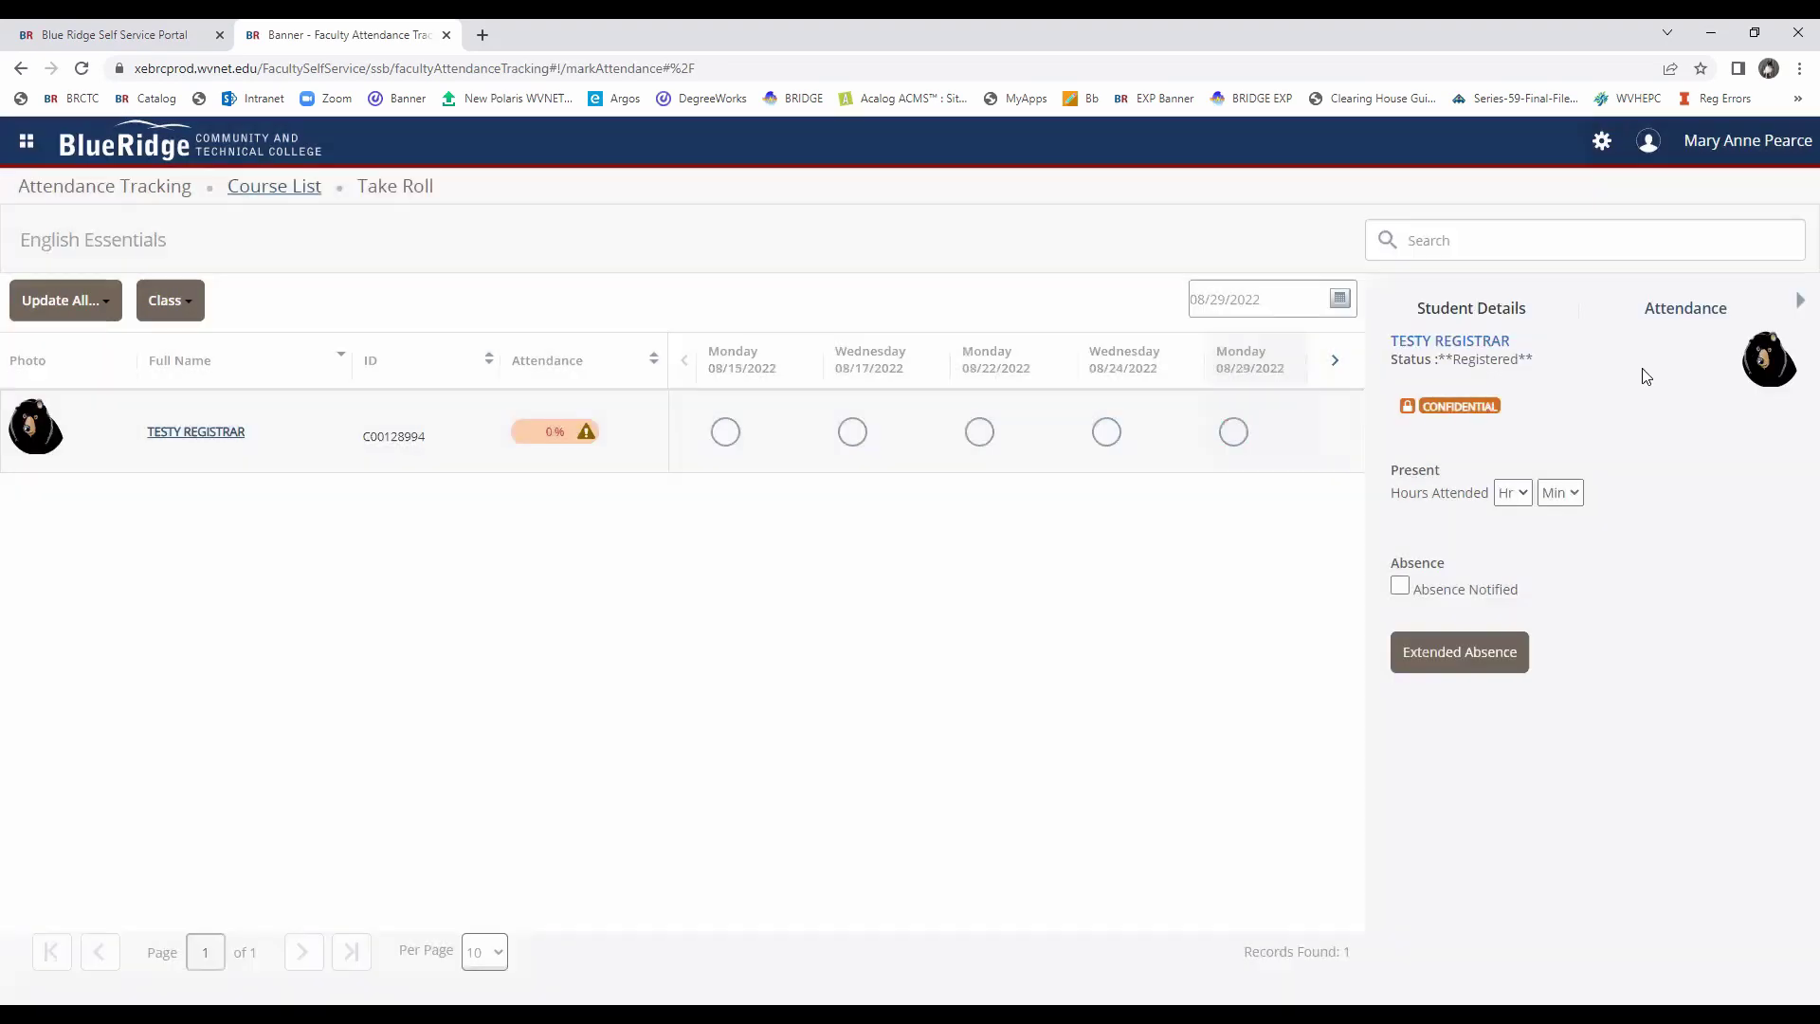
Switch the student's 08/29/2022 attendance to present, then to absent, and back to unmarked.
left_click(1233, 432)
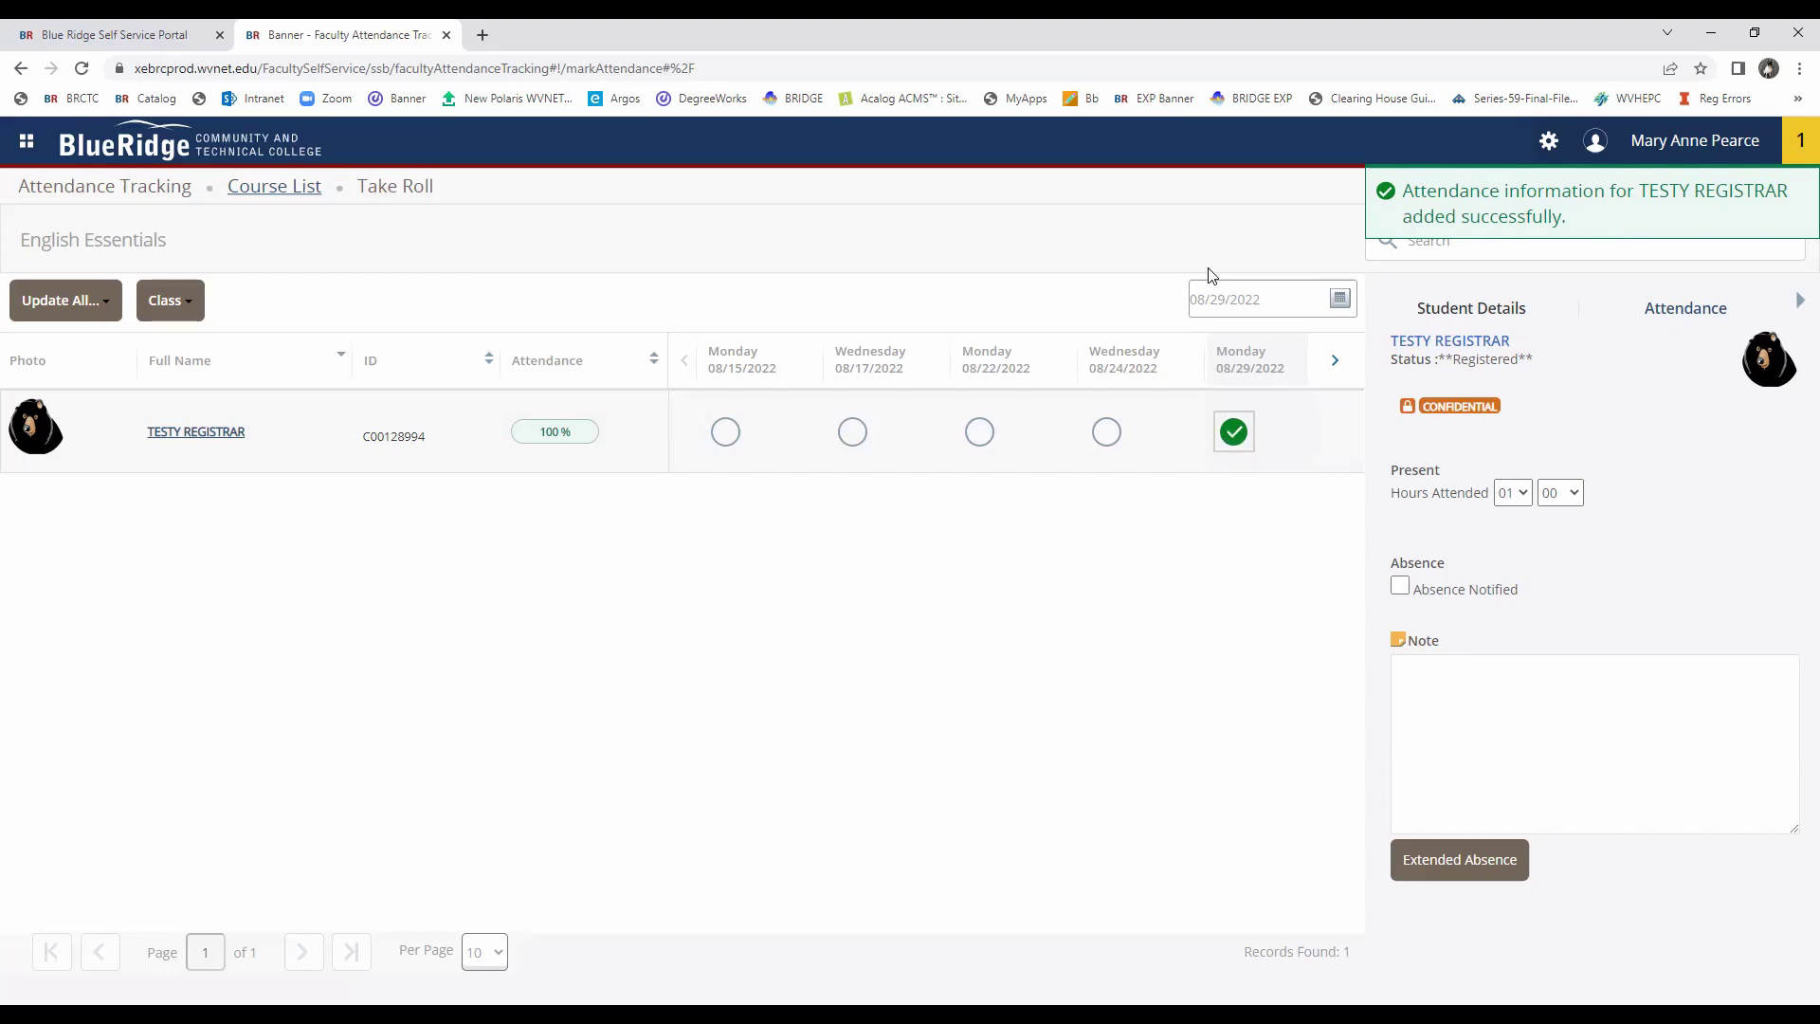
left_click(1233, 436)
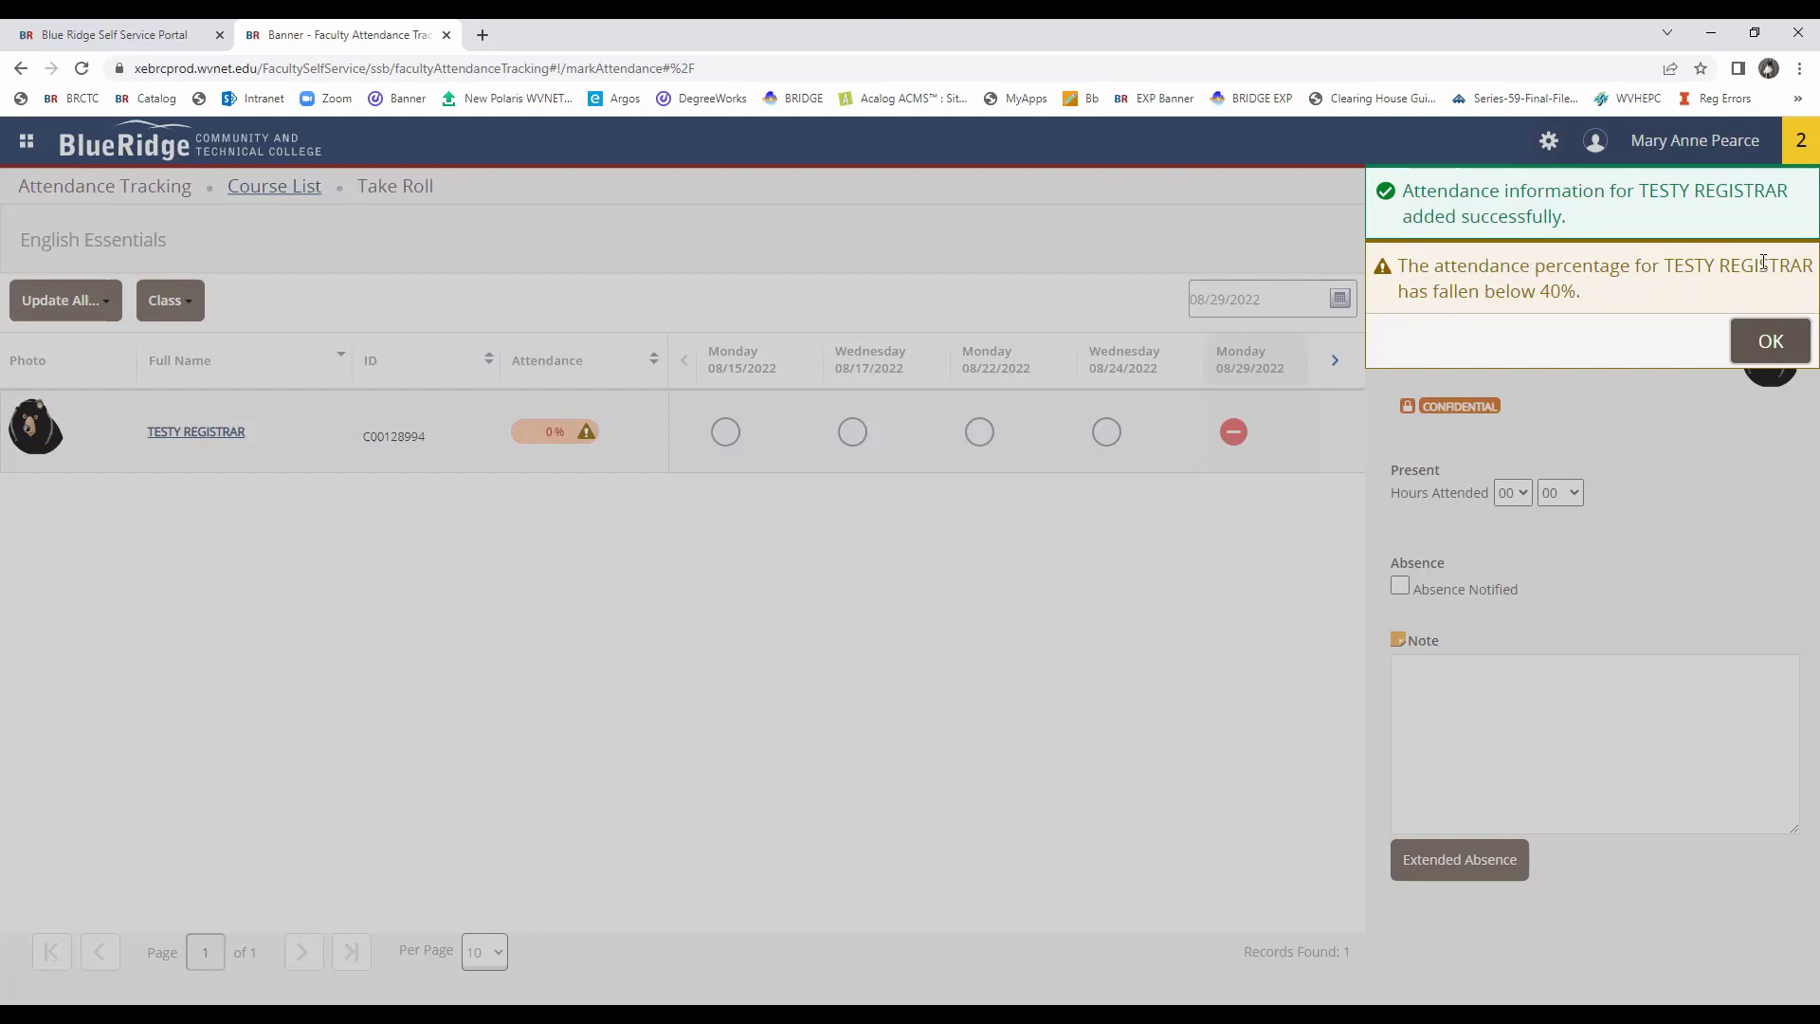
left_click(1787, 347)
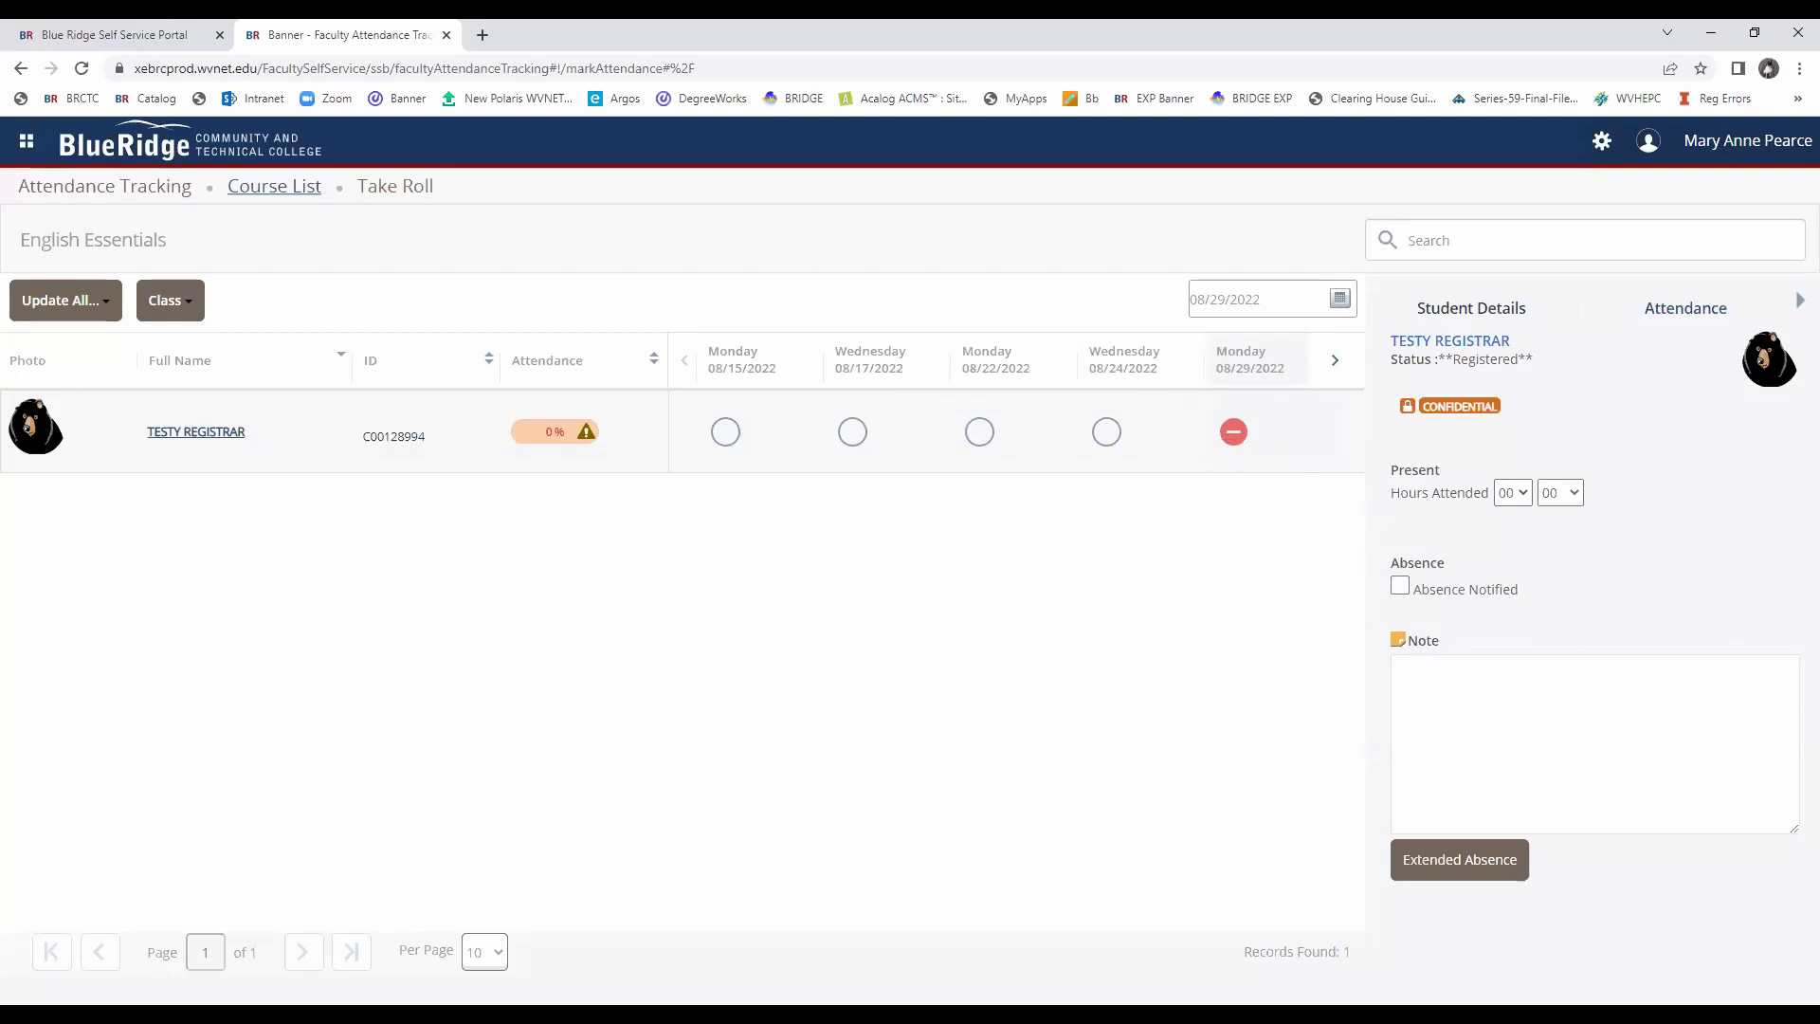
left_click(1233, 435)
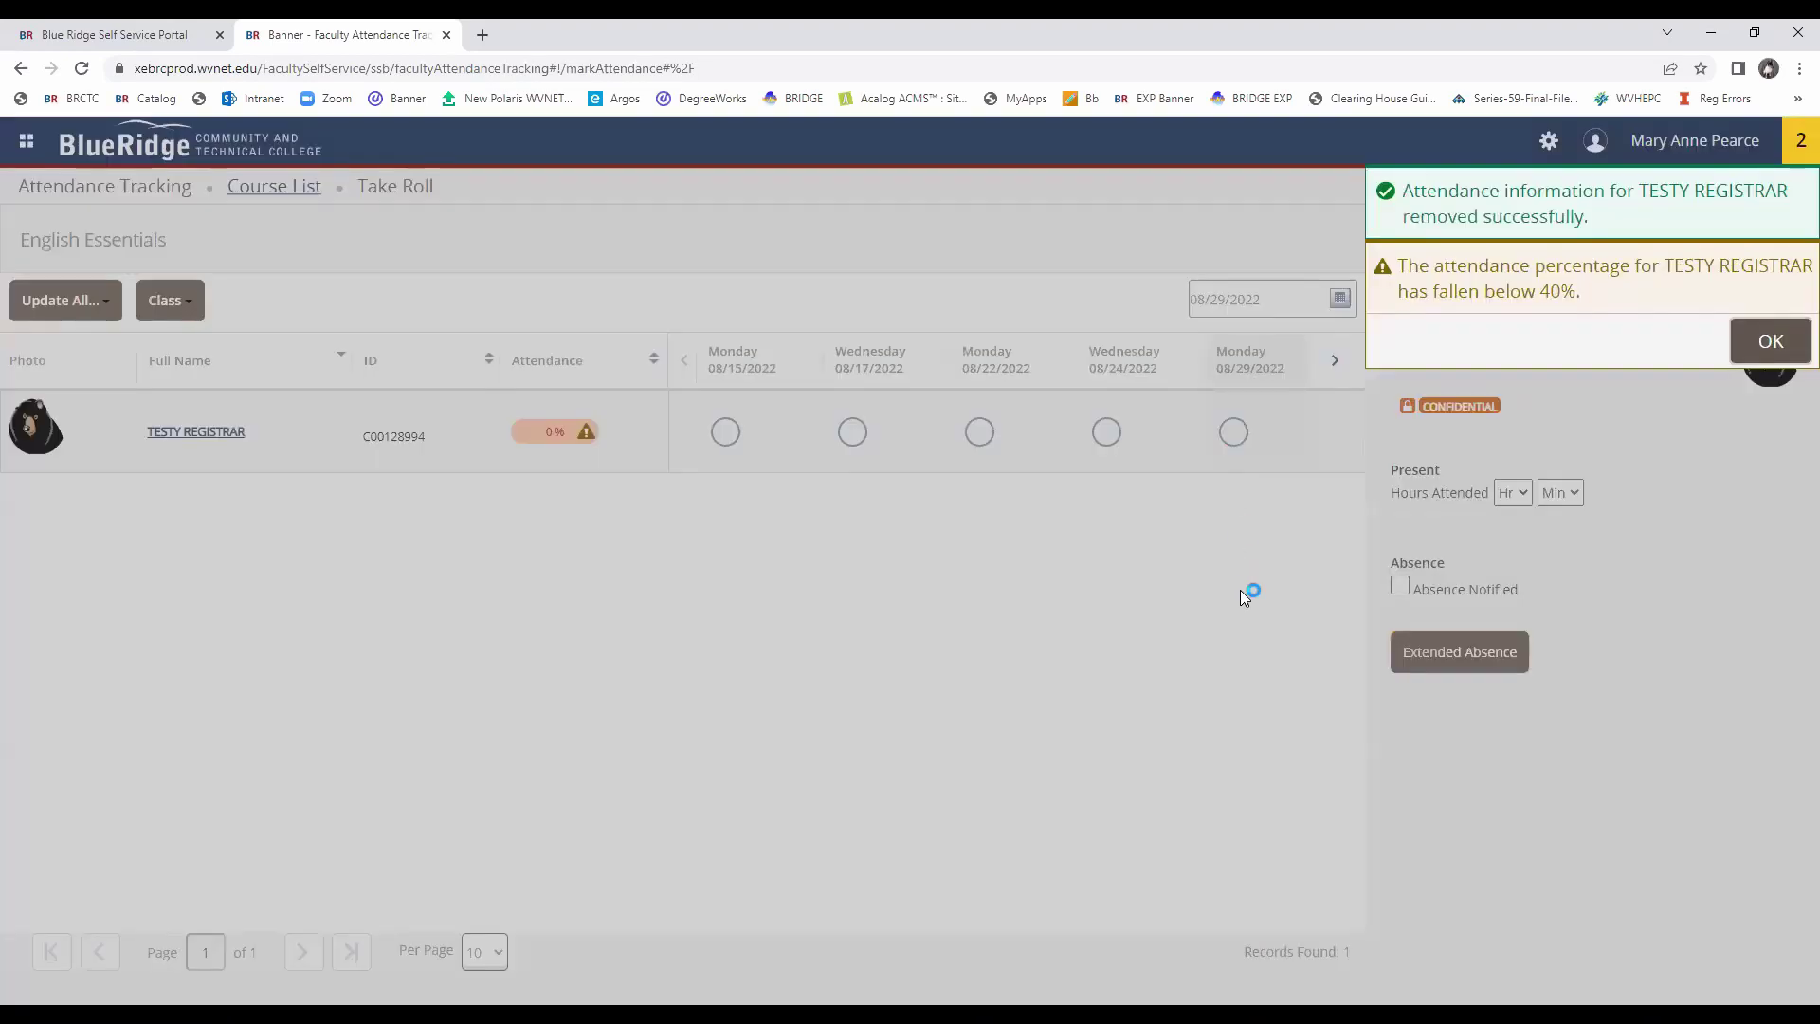
left_click(1772, 343)
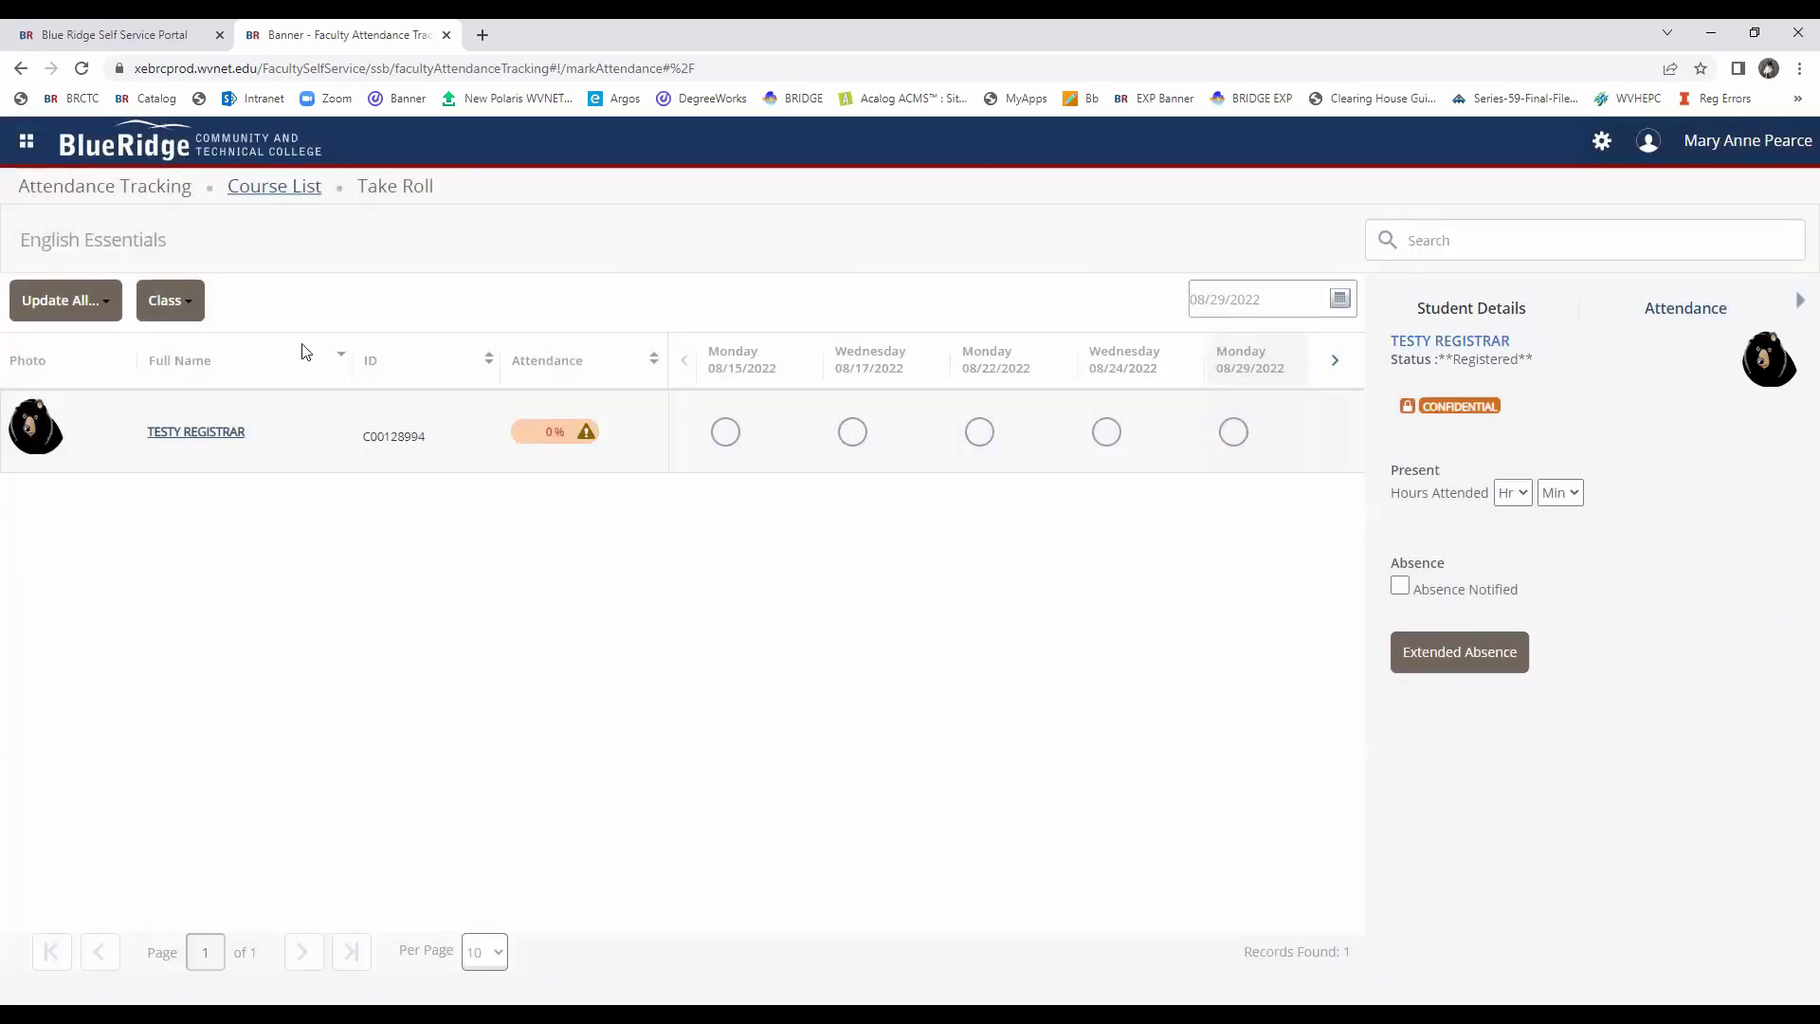
Mark the student present for 08/29/2022 and update the CRN last date of attendance for the class.
left_click(1233, 432)
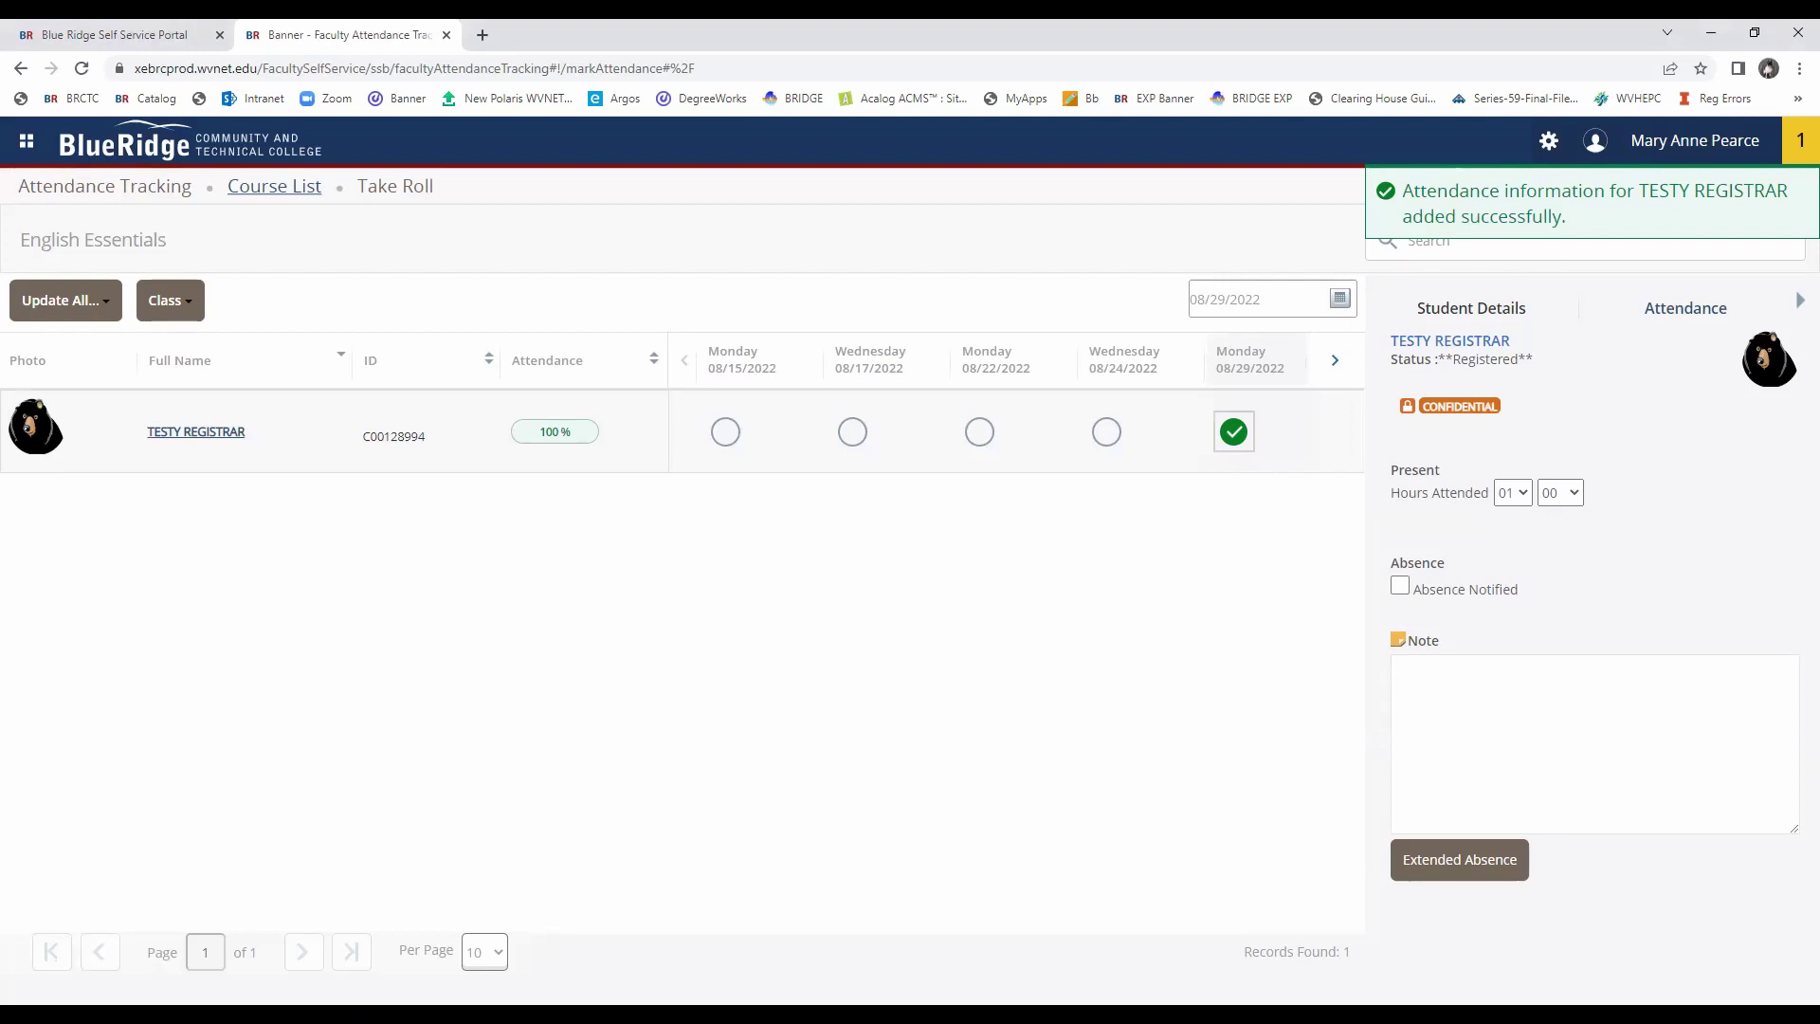
left_click(186, 309)
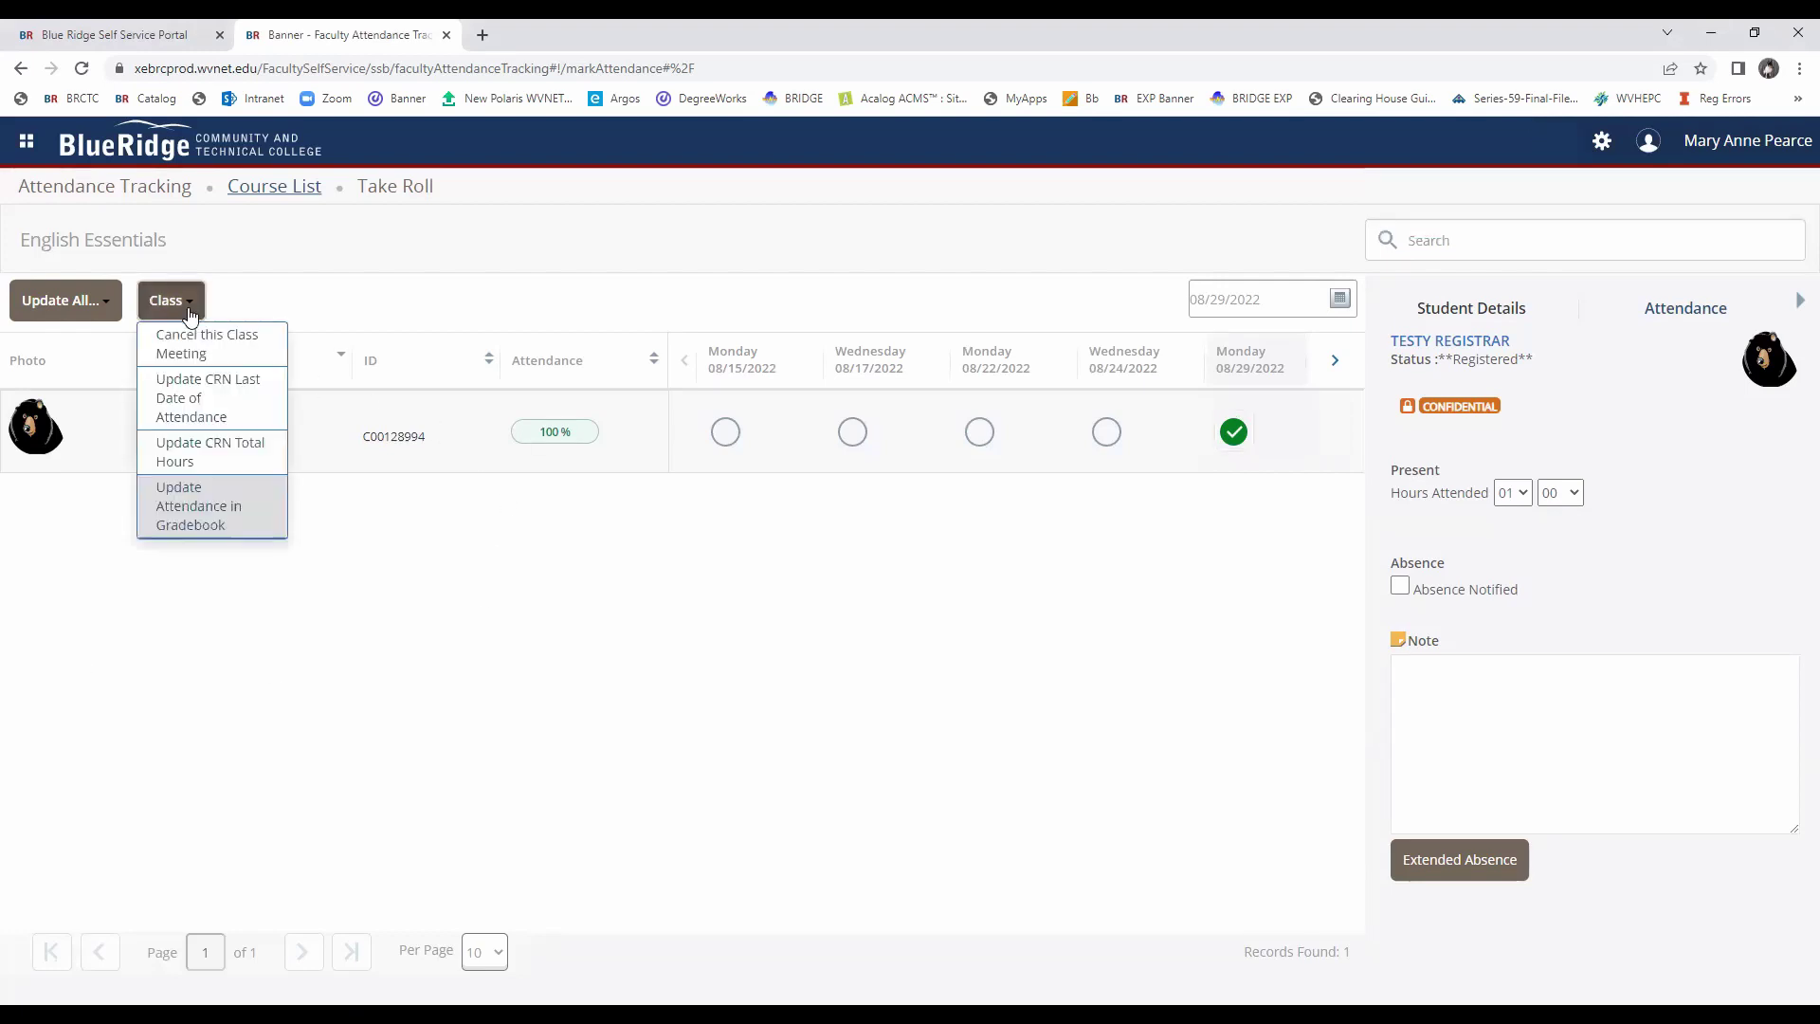
left_click(183, 402)
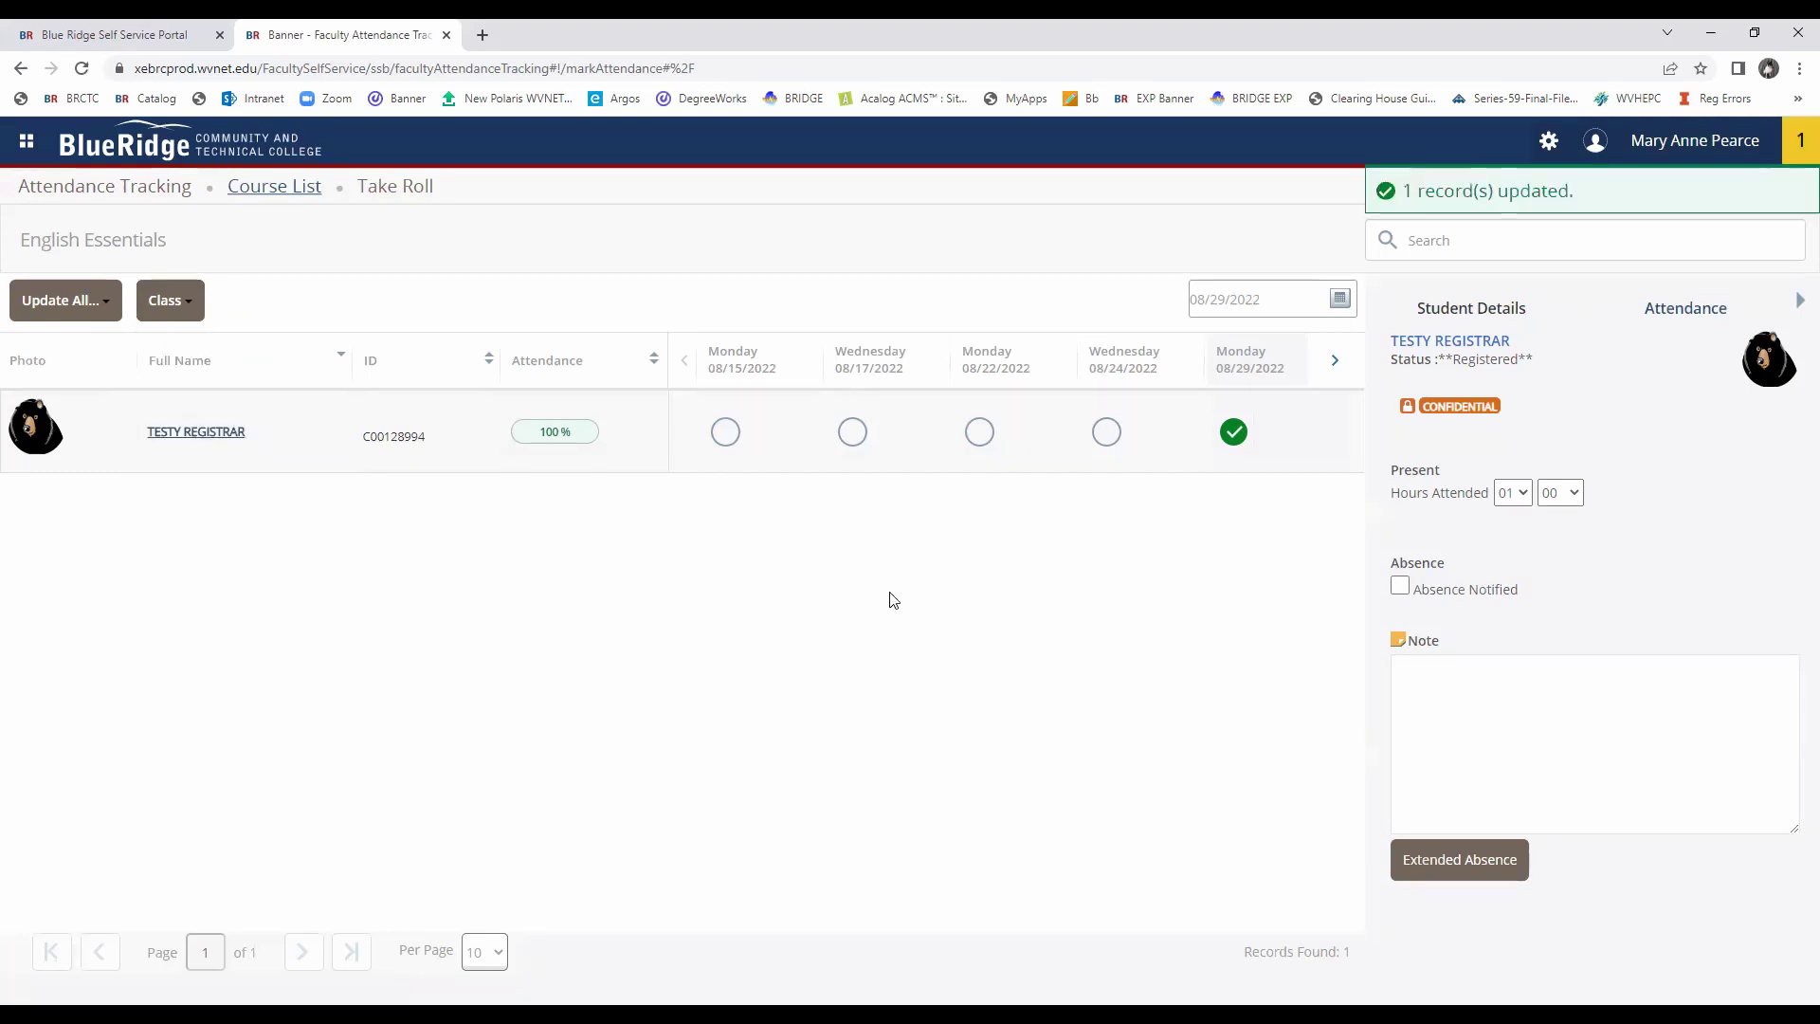
left_click(1593, 191)
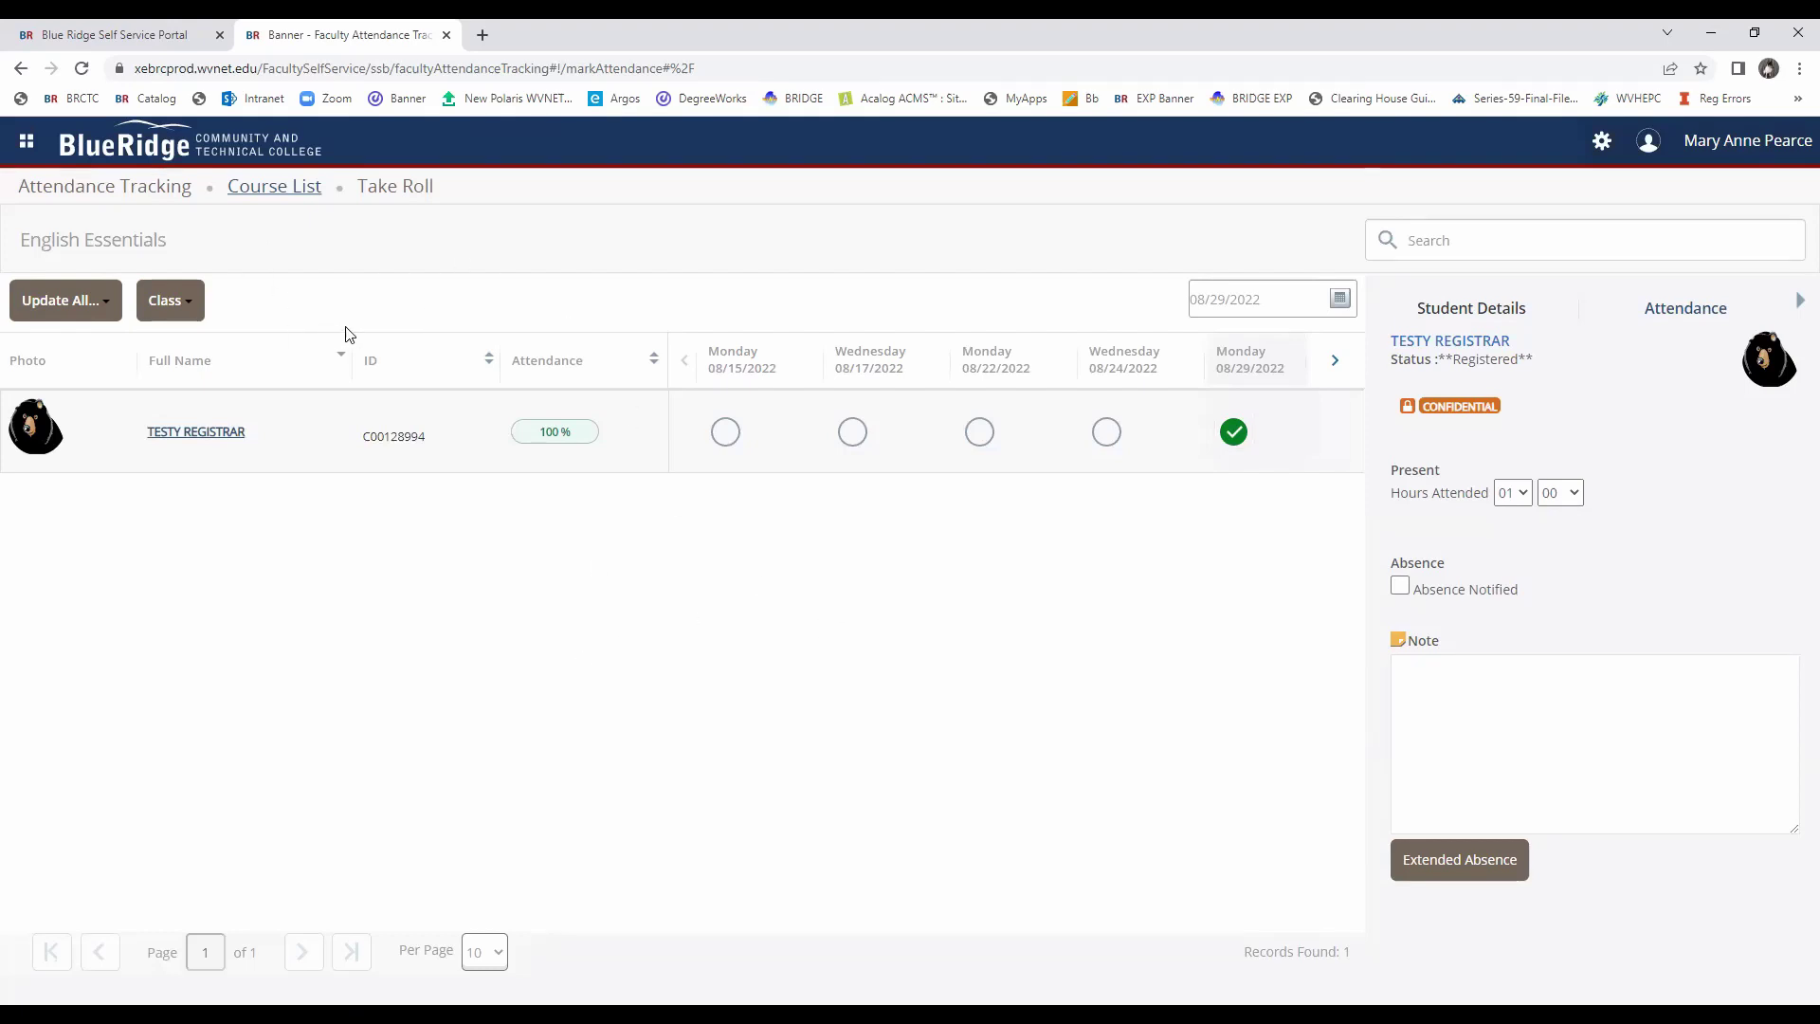
Return to the Faculty Home Page and check the English Essentials last attend date under Final Grades in Faculty Grade Entry.
left_click(26, 141)
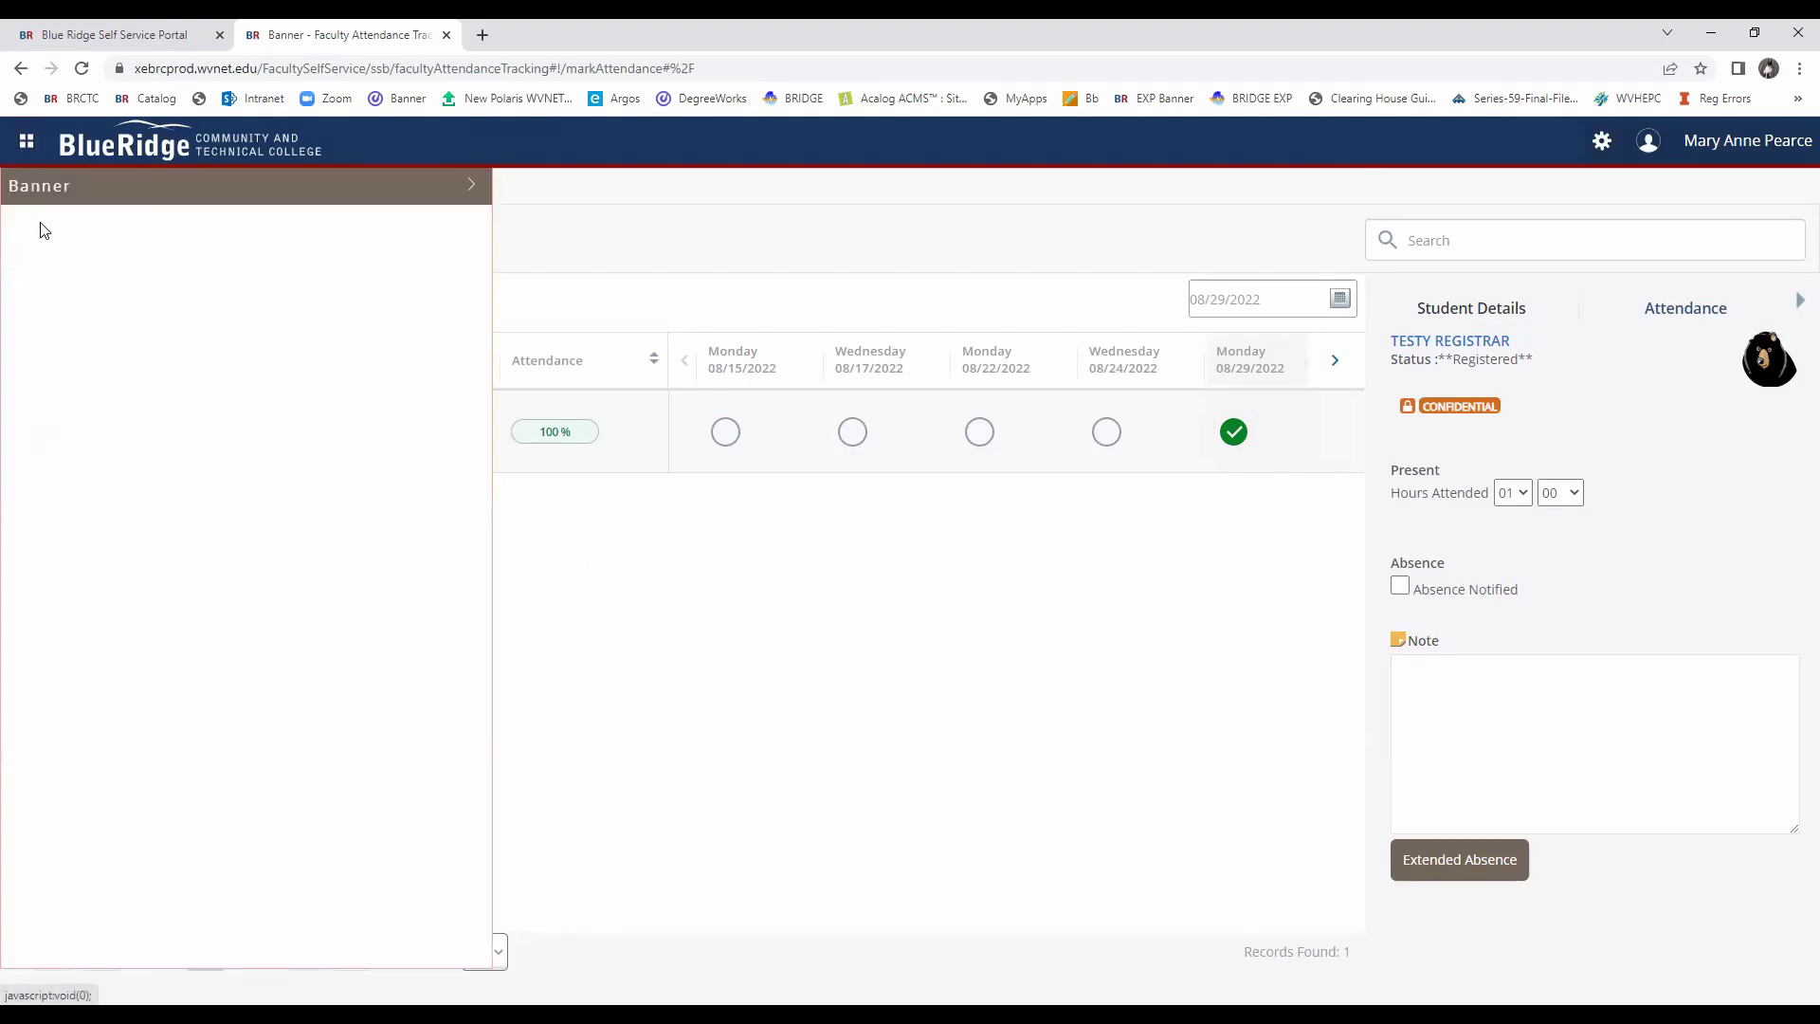
left_click(89, 186)
left_click(166, 260)
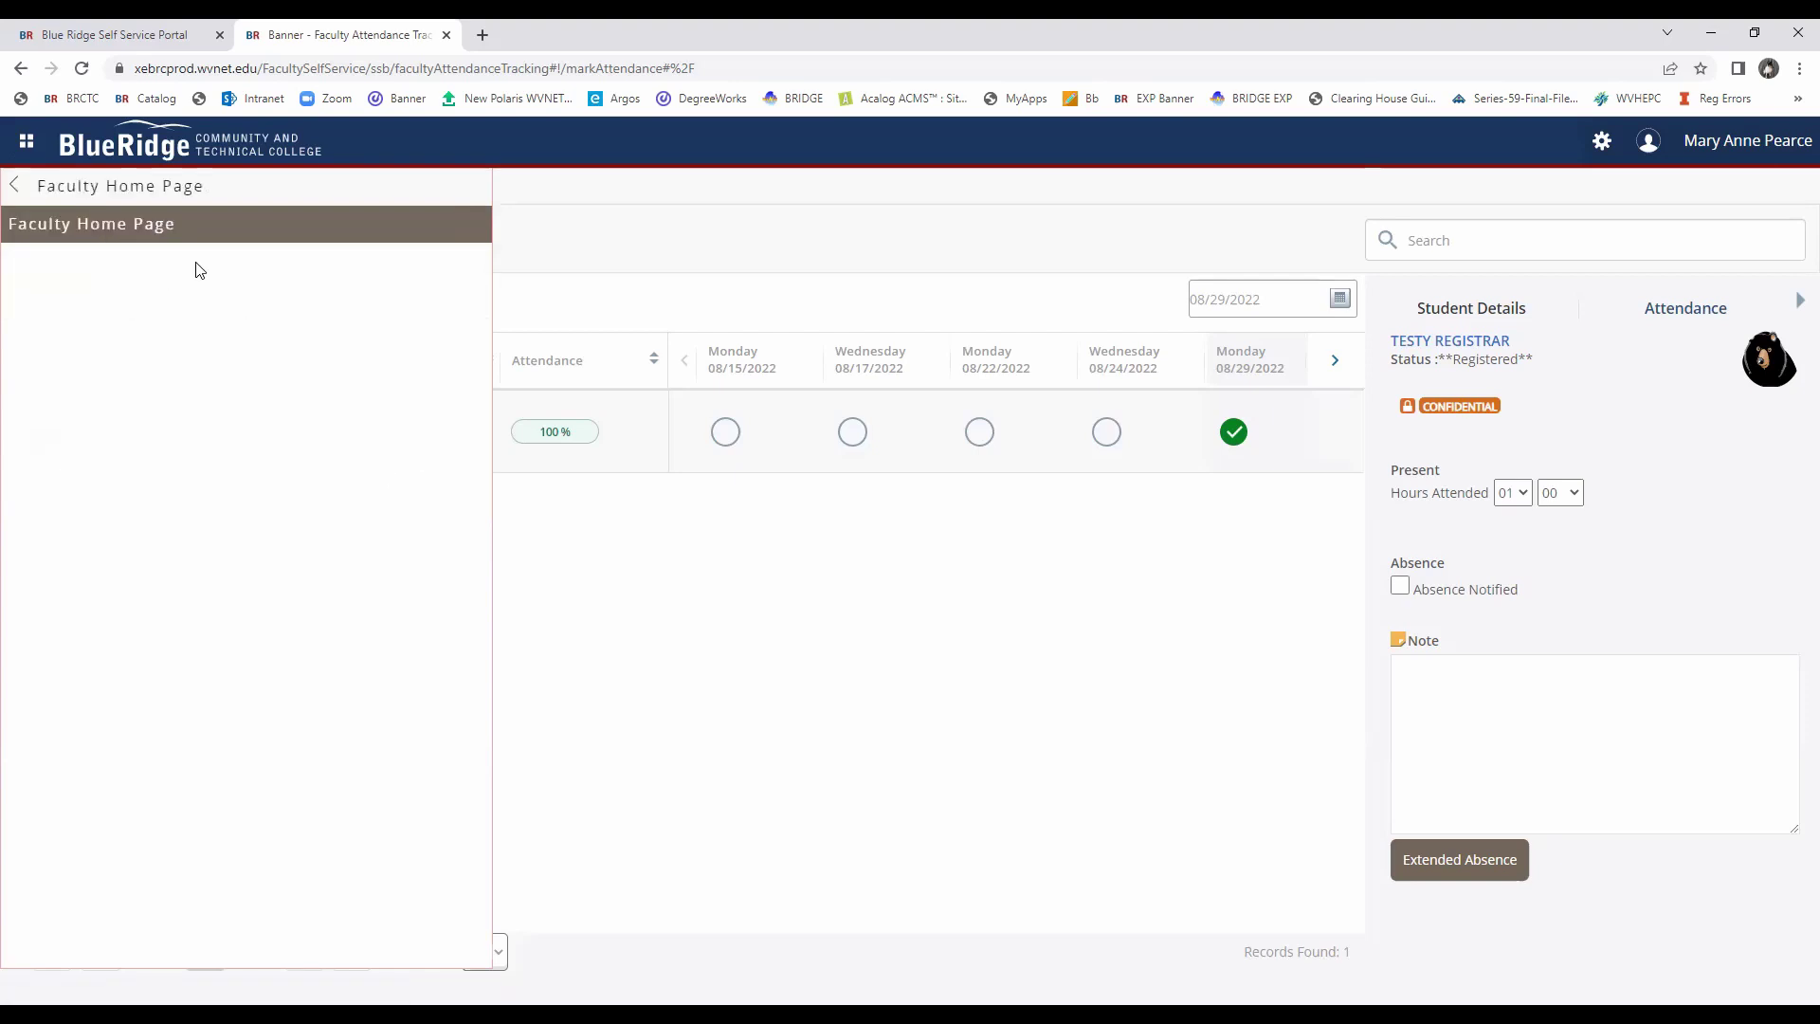
left_click(144, 224)
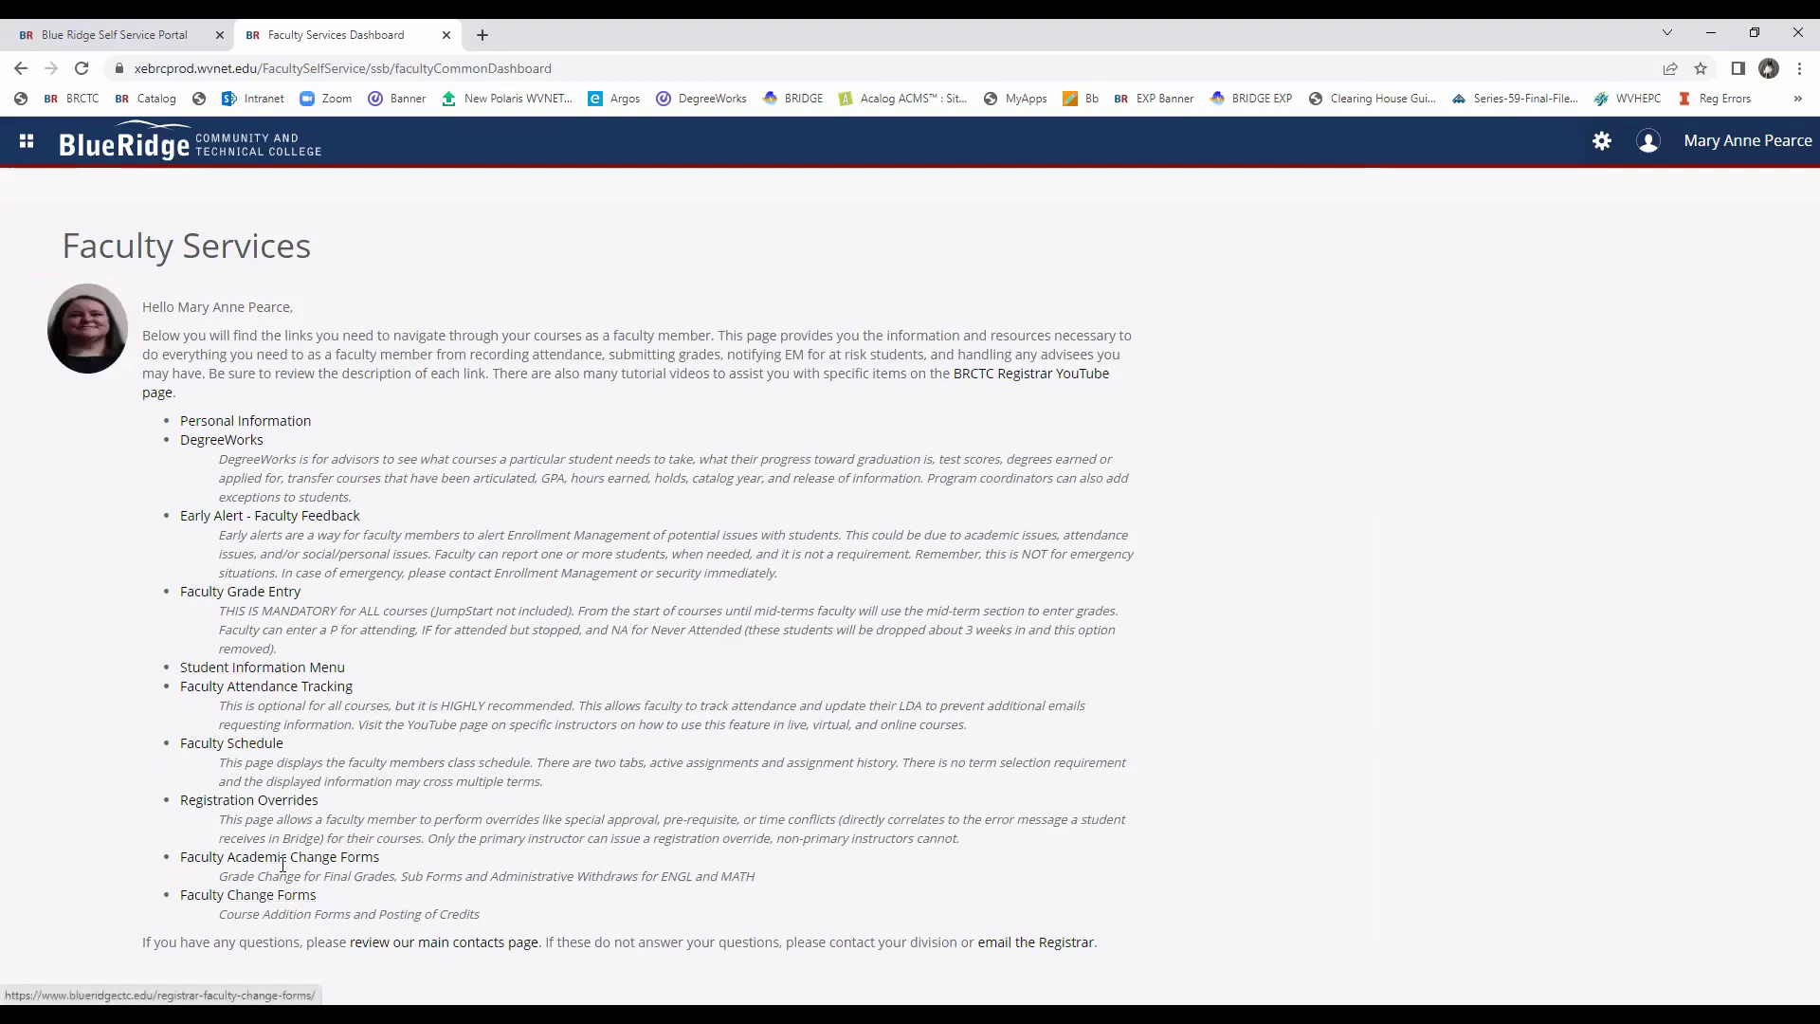
left_click(254, 593)
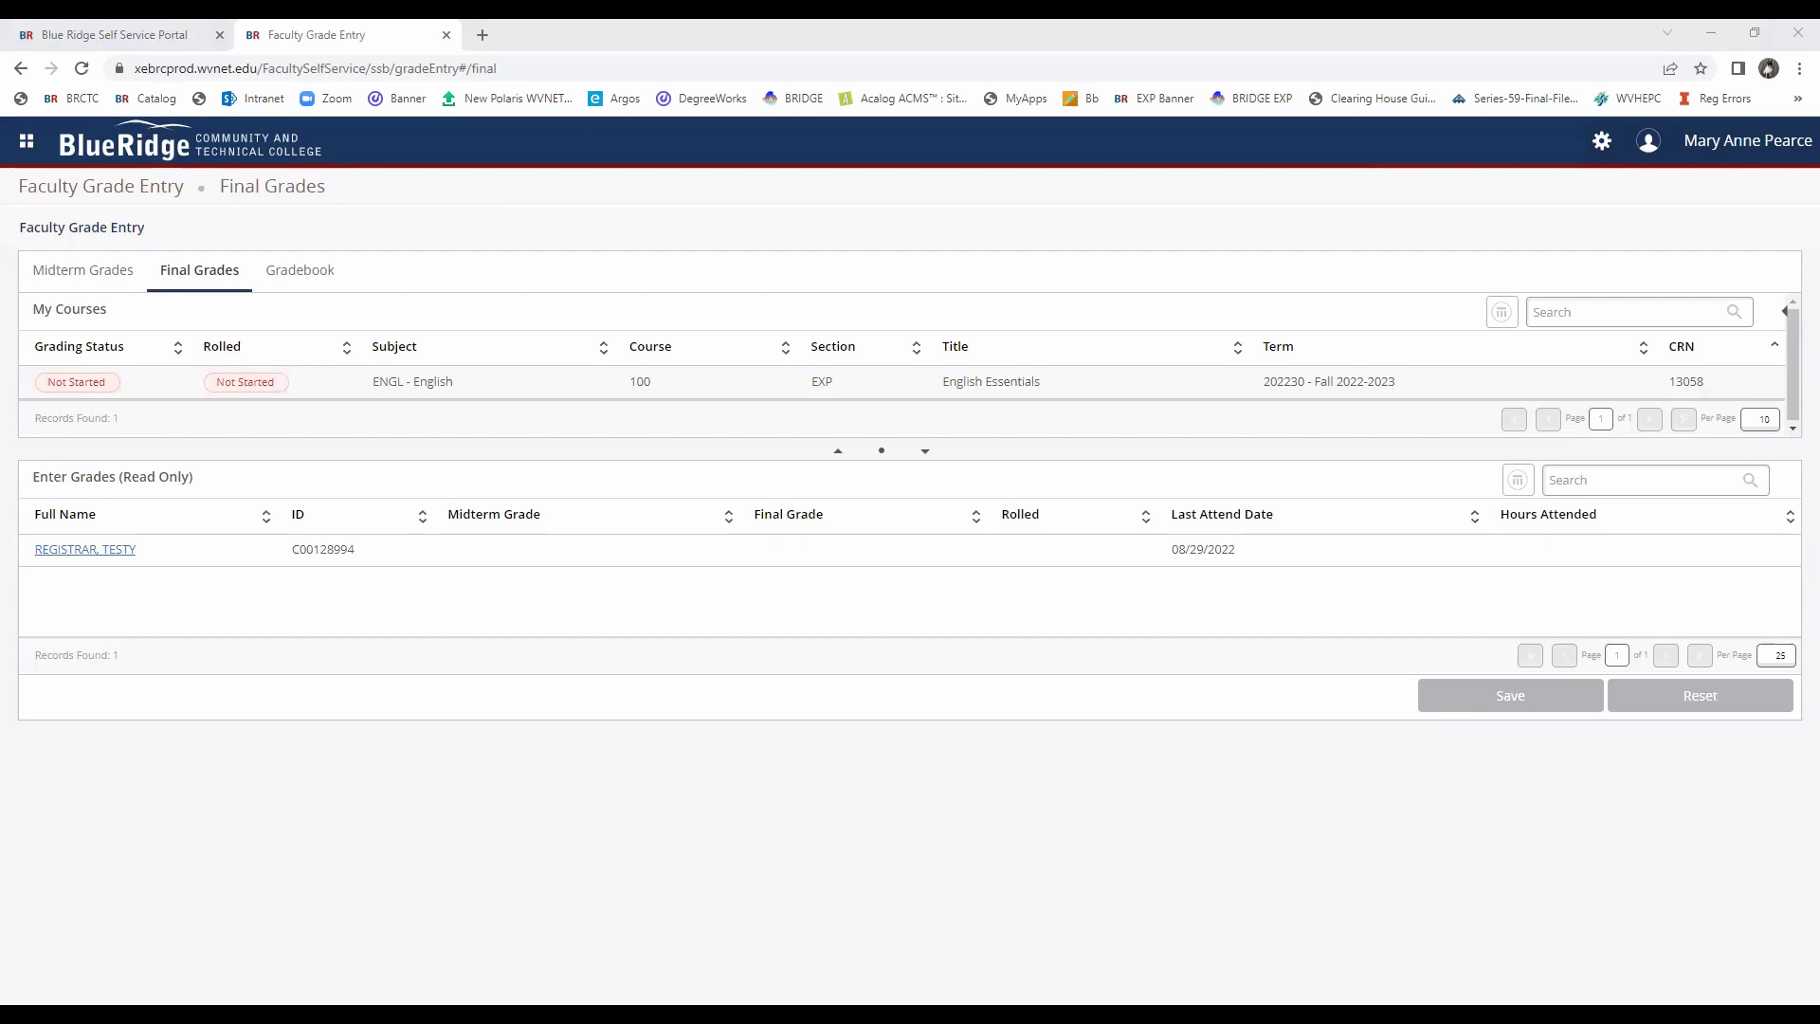
Go back to the Faculty Home Page and open the Faculty Attendance Tracking course list.
left_click(27, 141)
left_click(157, 254)
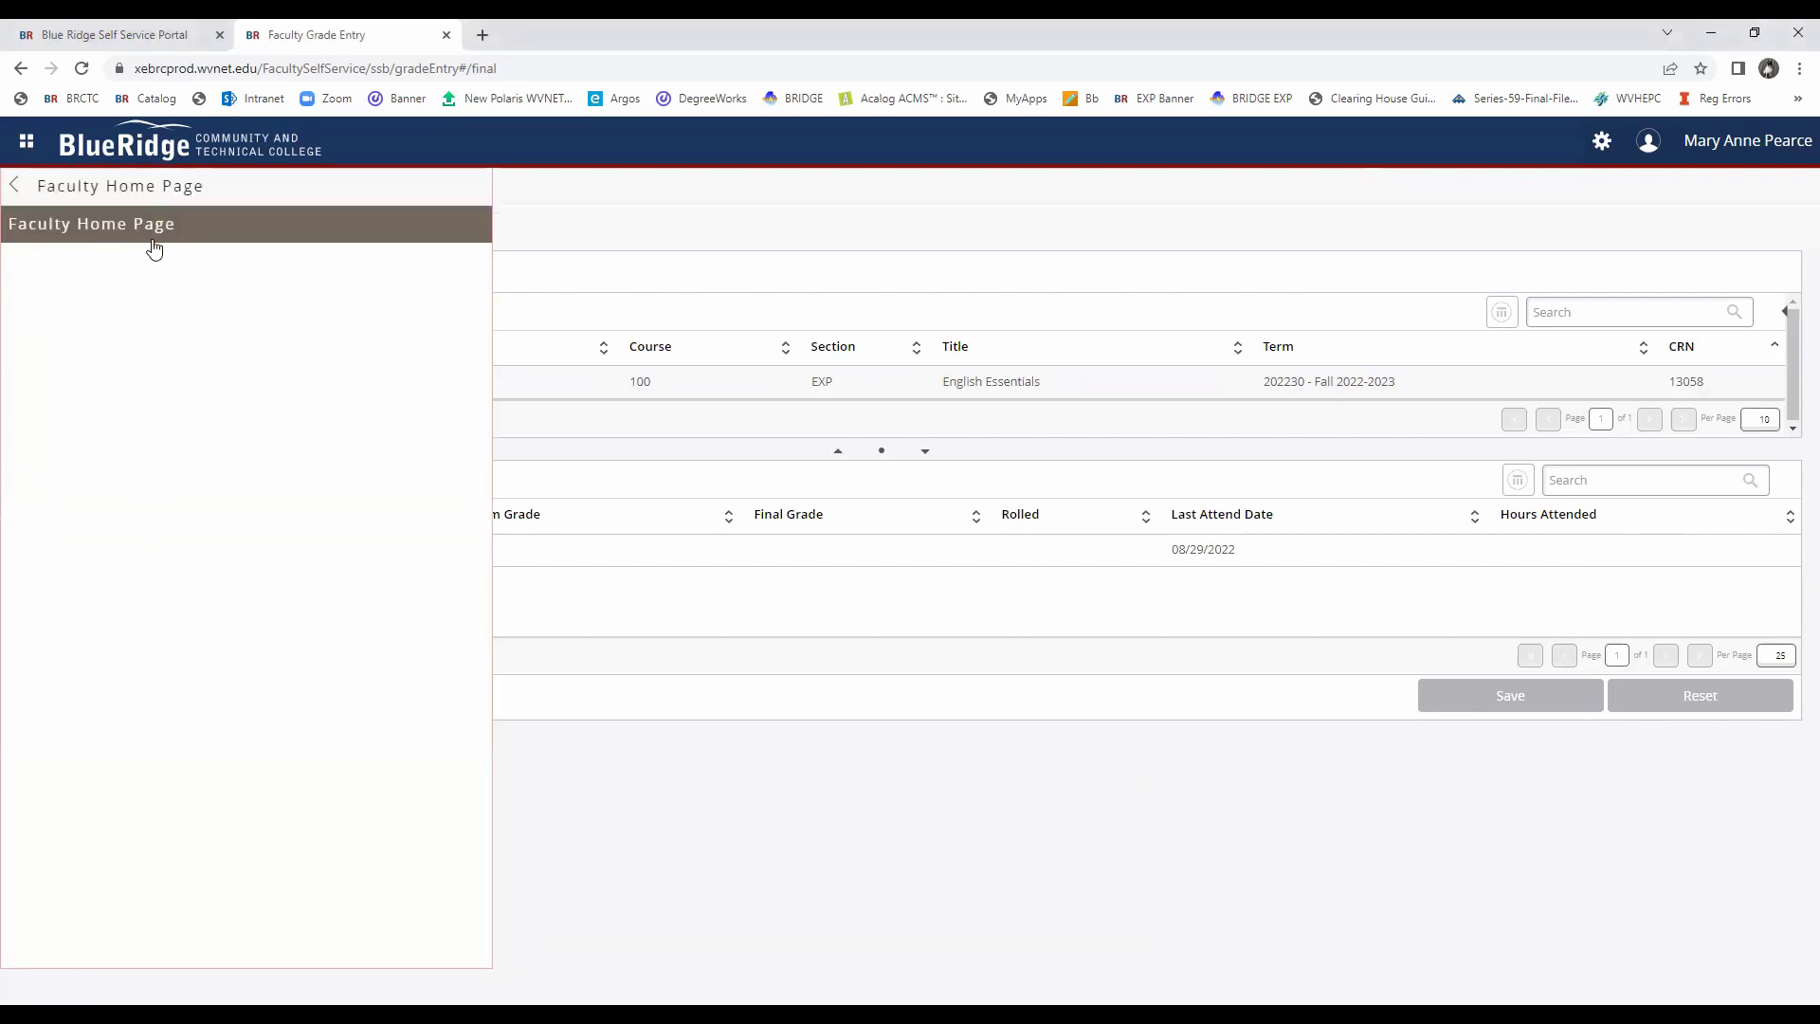
left_click(150, 242)
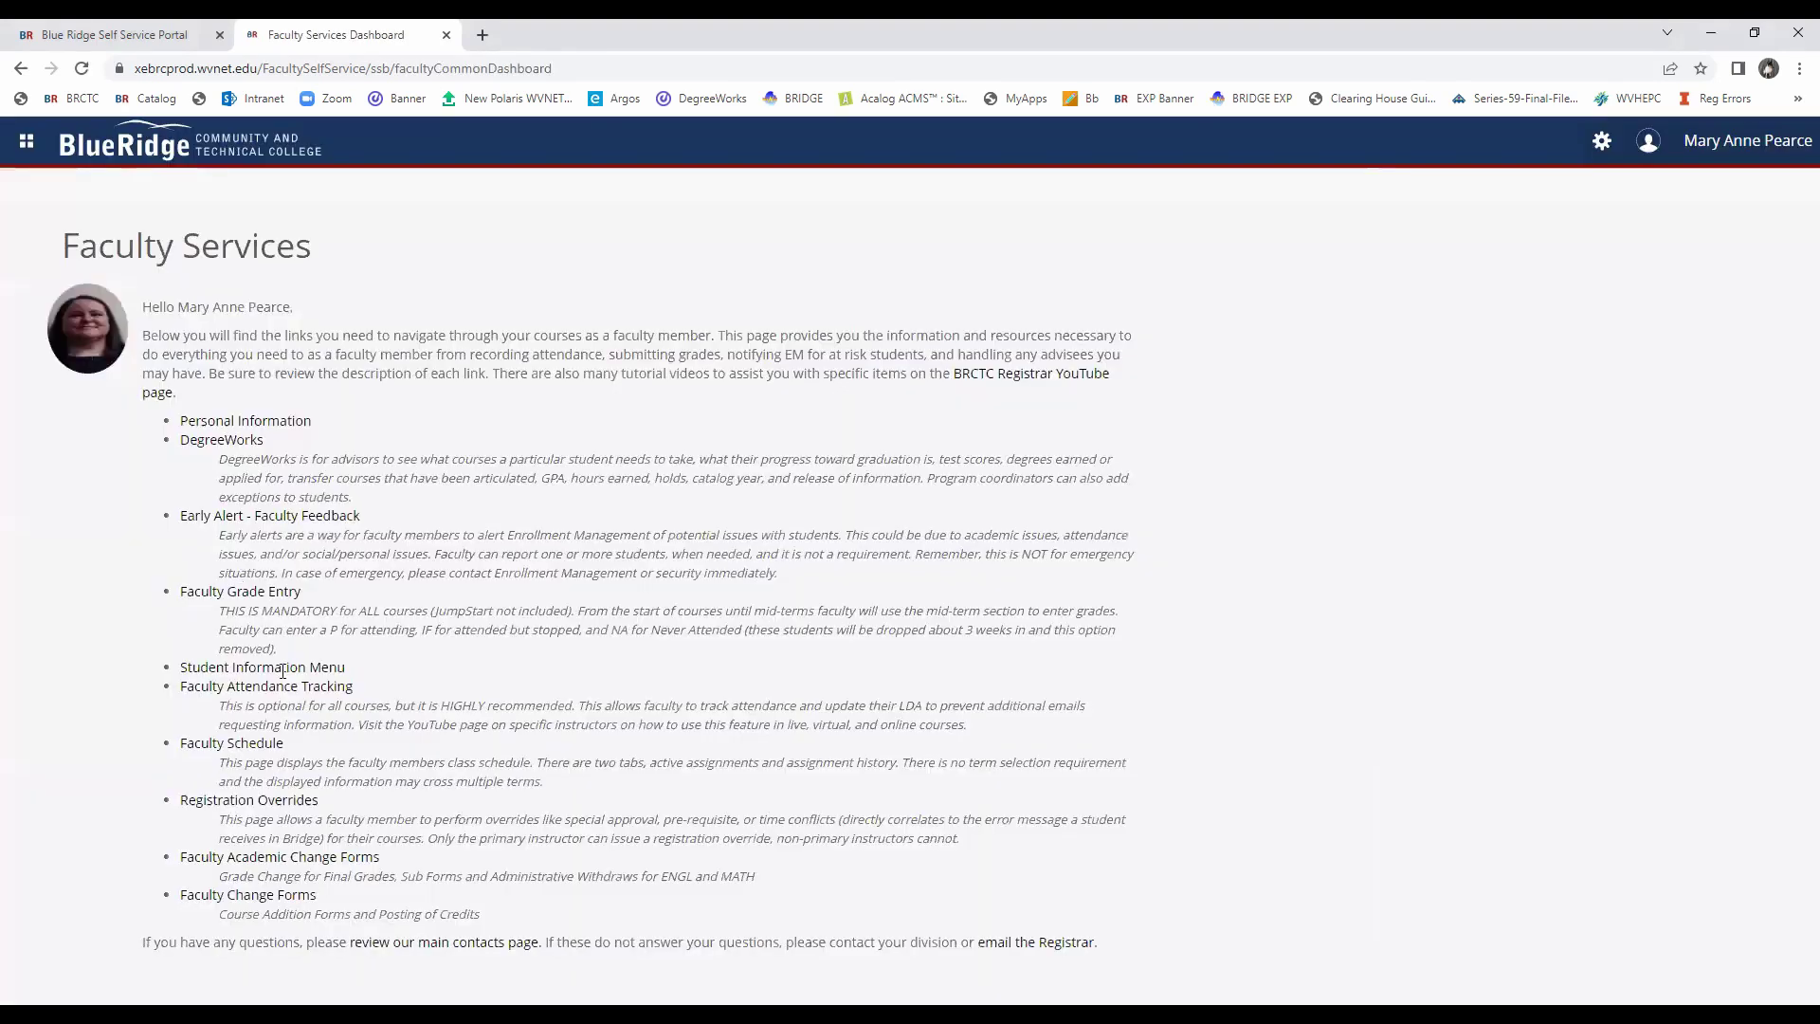
left_click(317, 688)
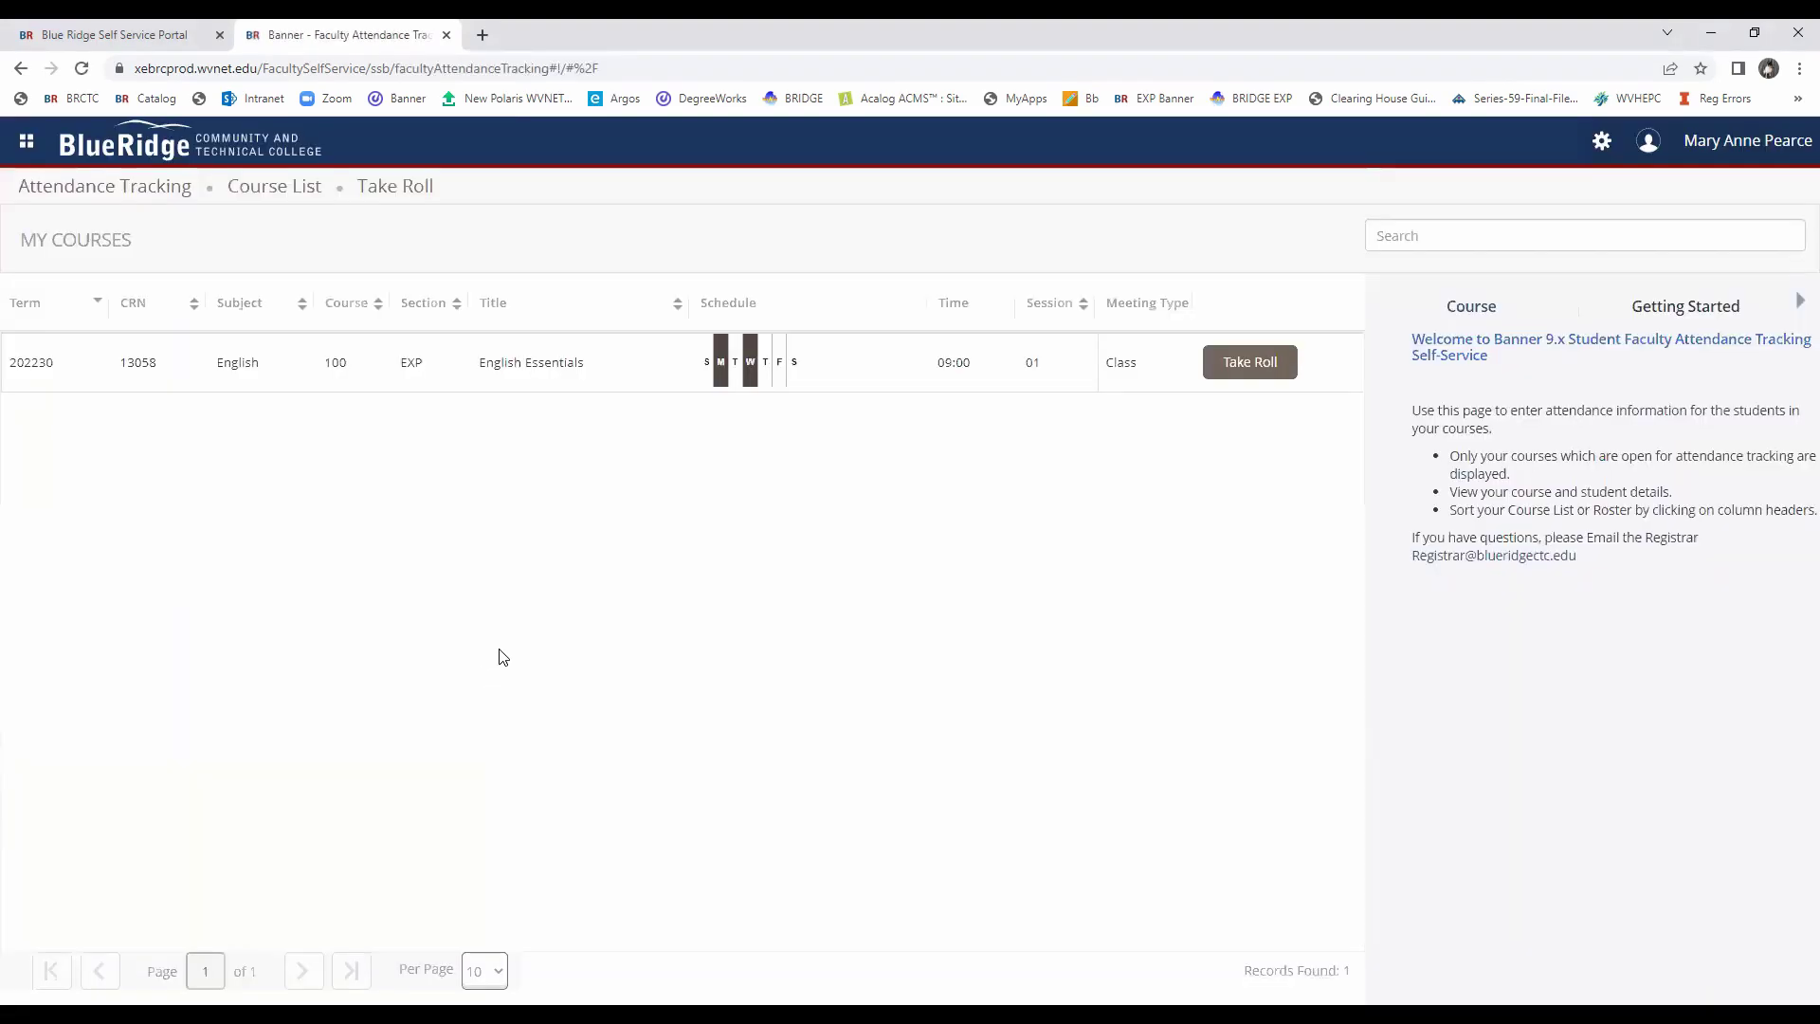
Return to the Faculty Home Page and open the English Essentials midterm grades roster in Faculty Grade Entry.
left_click(27, 141)
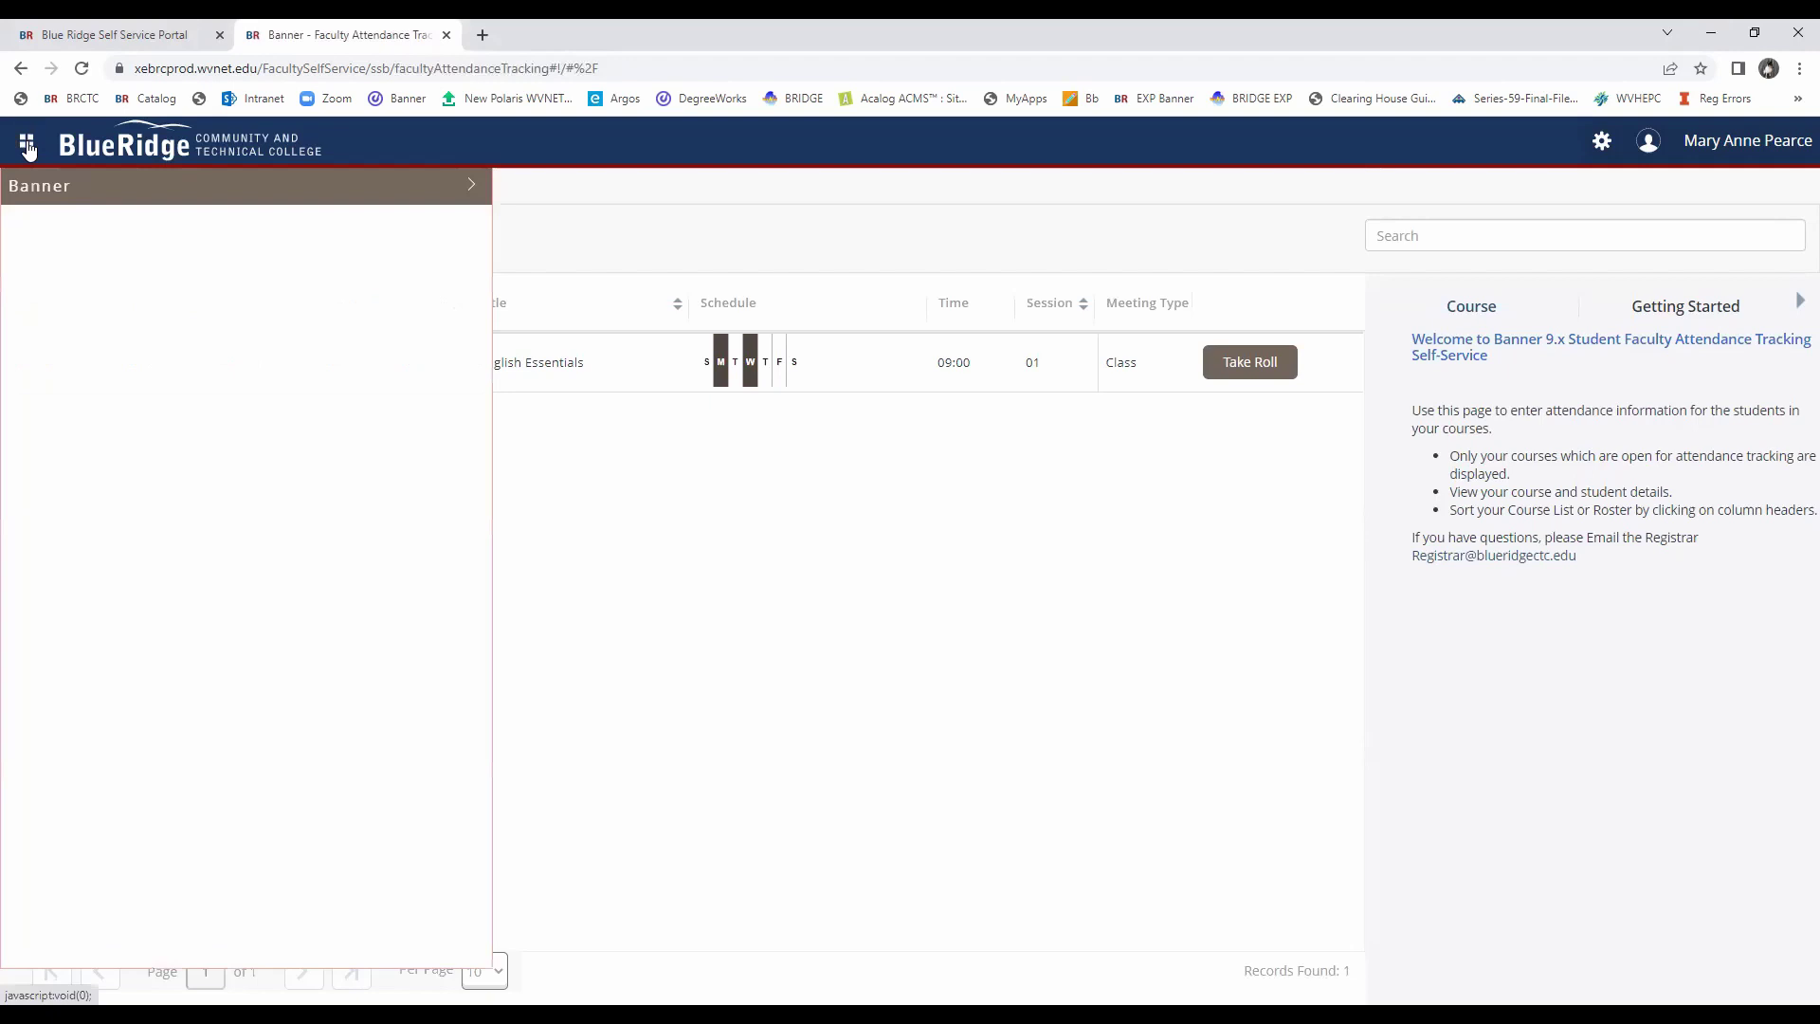
left_click(64, 201)
left_click(91, 259)
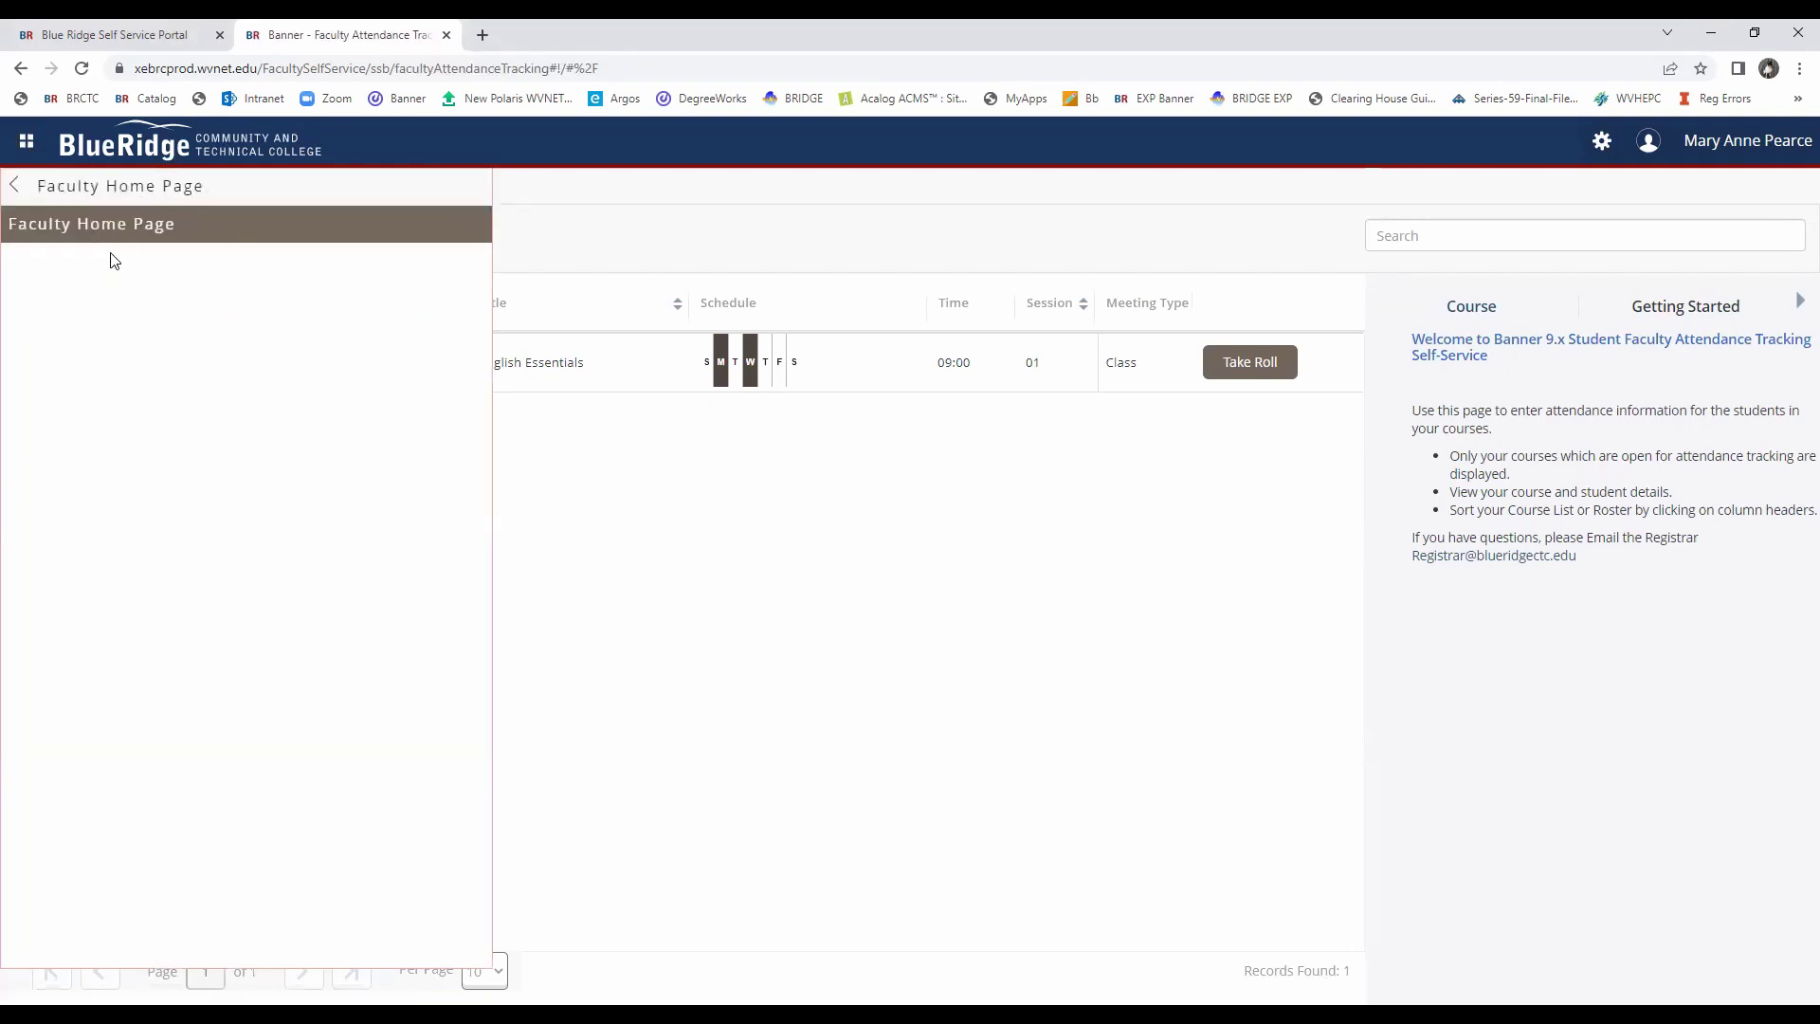
left_click(128, 237)
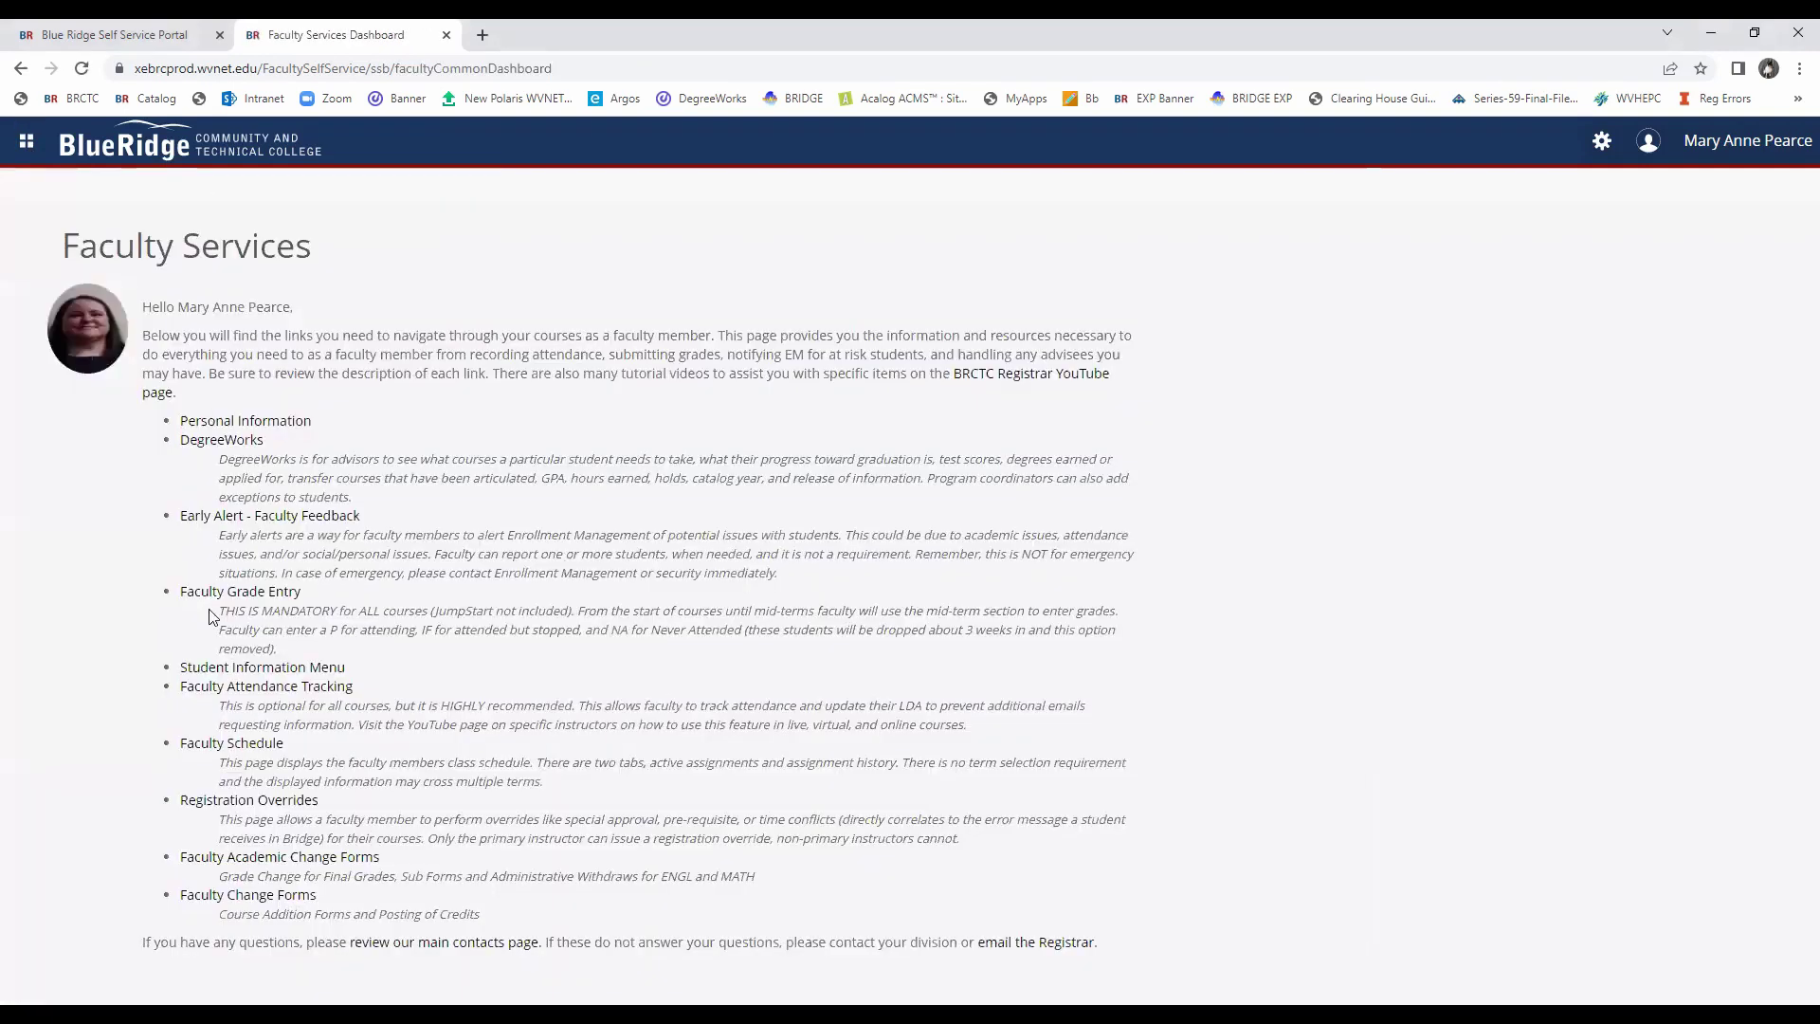
left_click(255, 596)
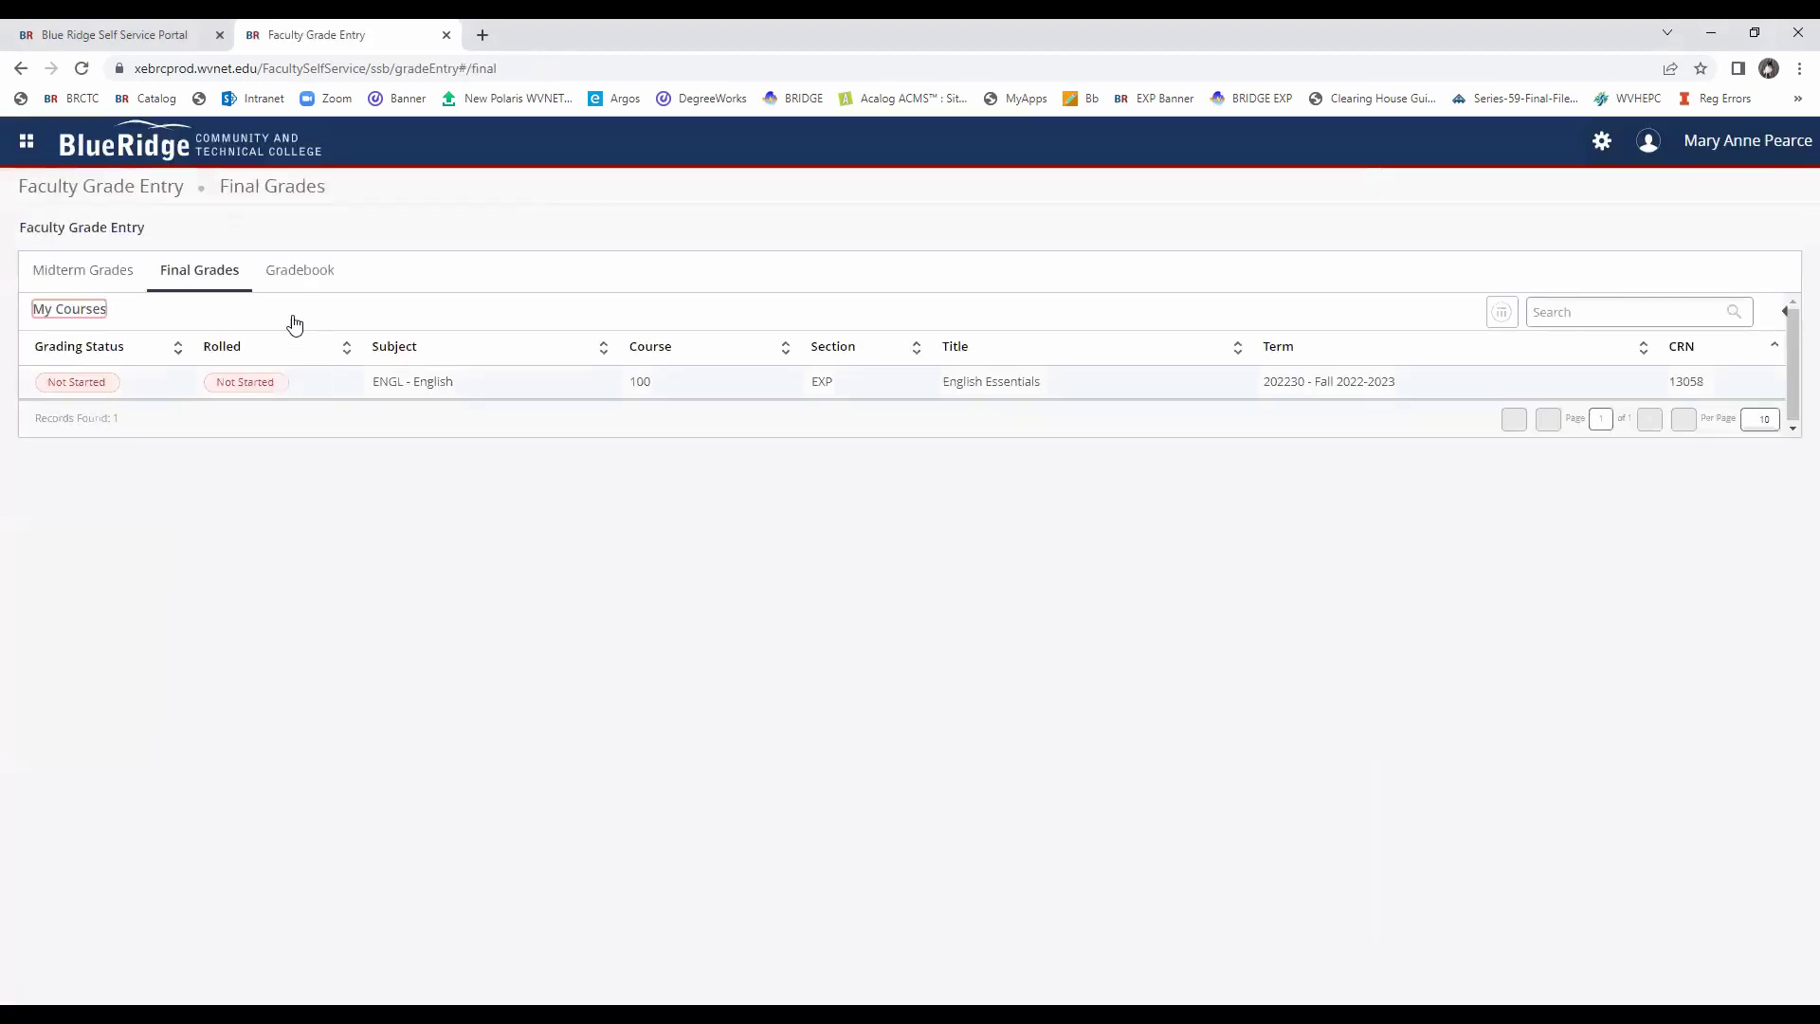
left_click(73, 284)
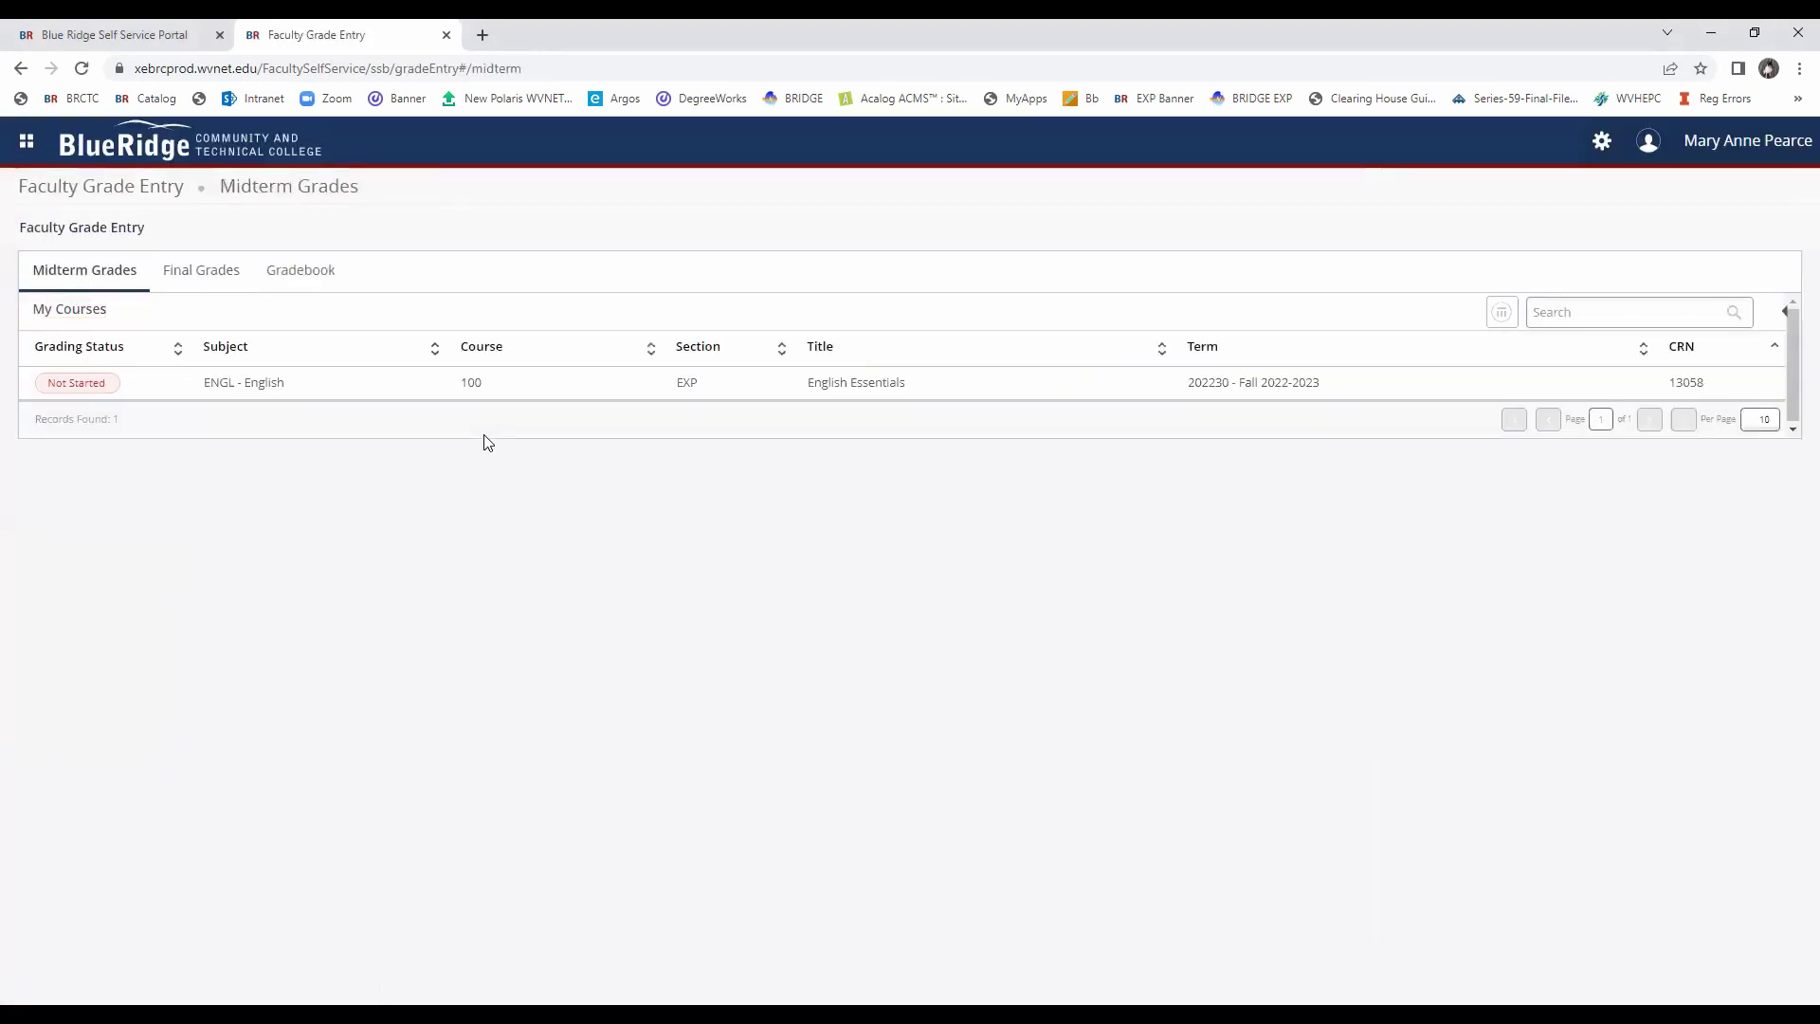
left_click(305, 378)
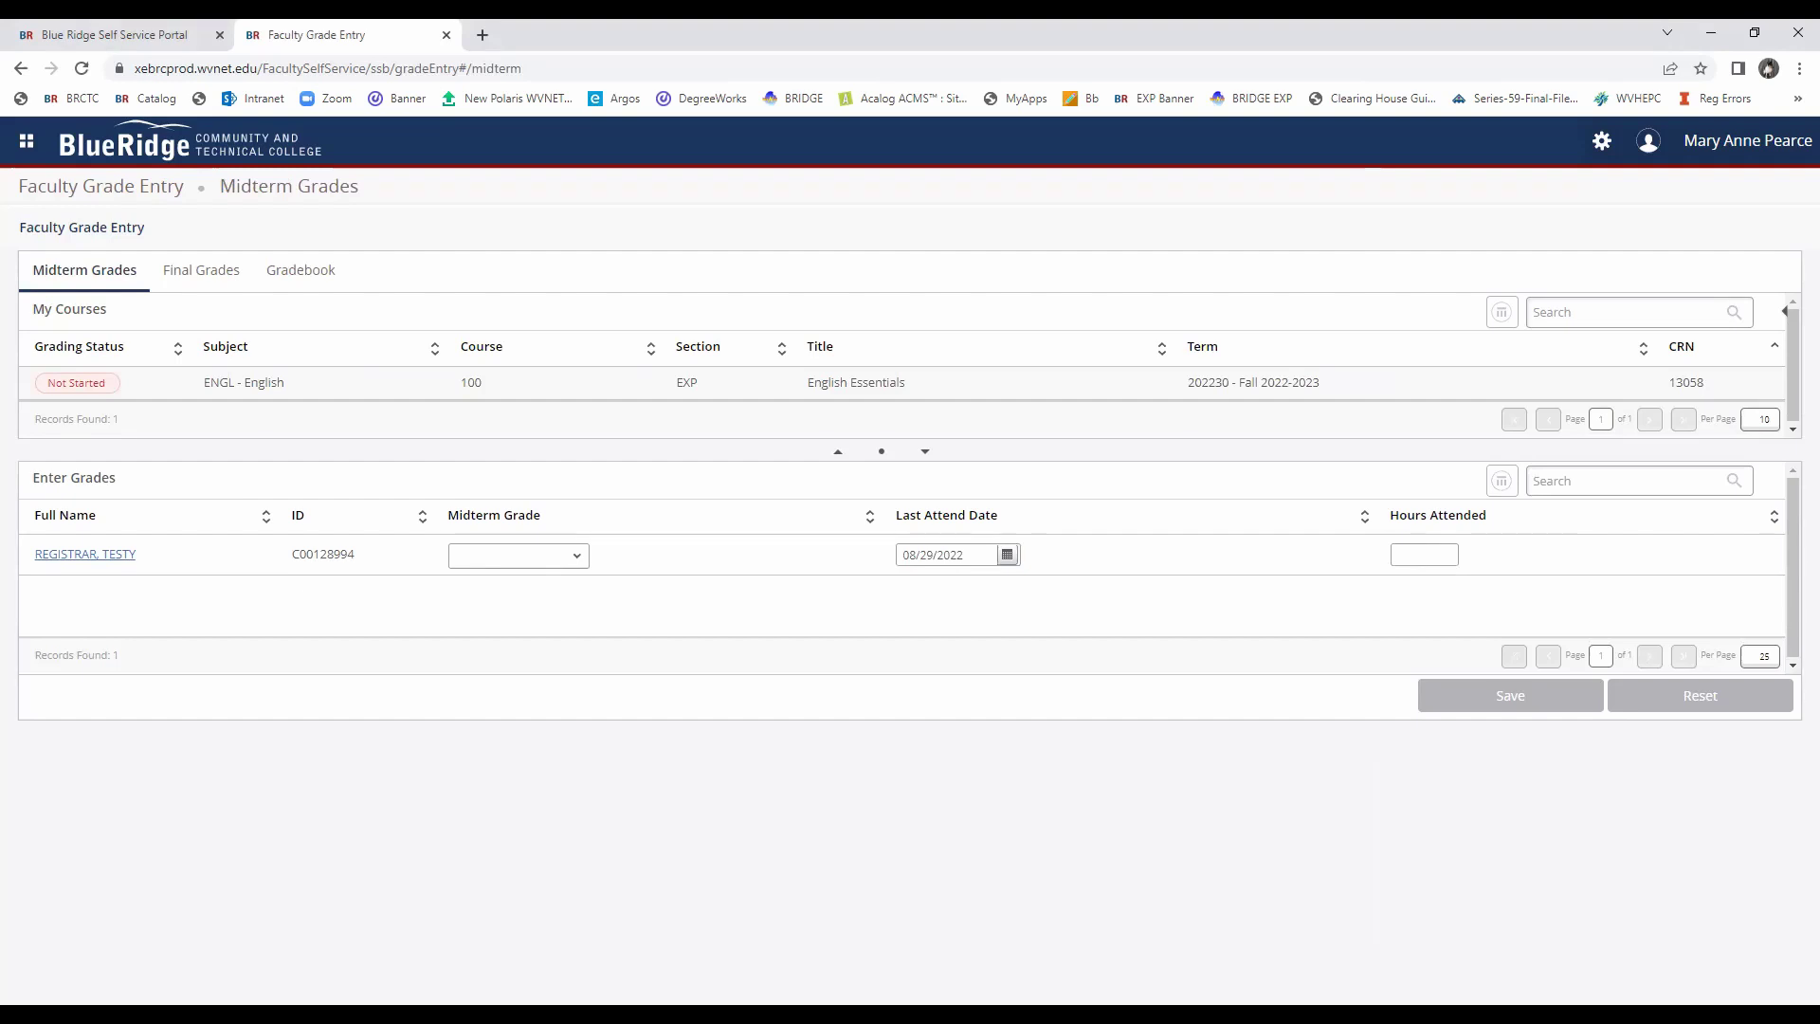
View the Final Grades course list, return to the English Essentials midterm grades roster and check the student's Last Attend Date.
left_click(203, 281)
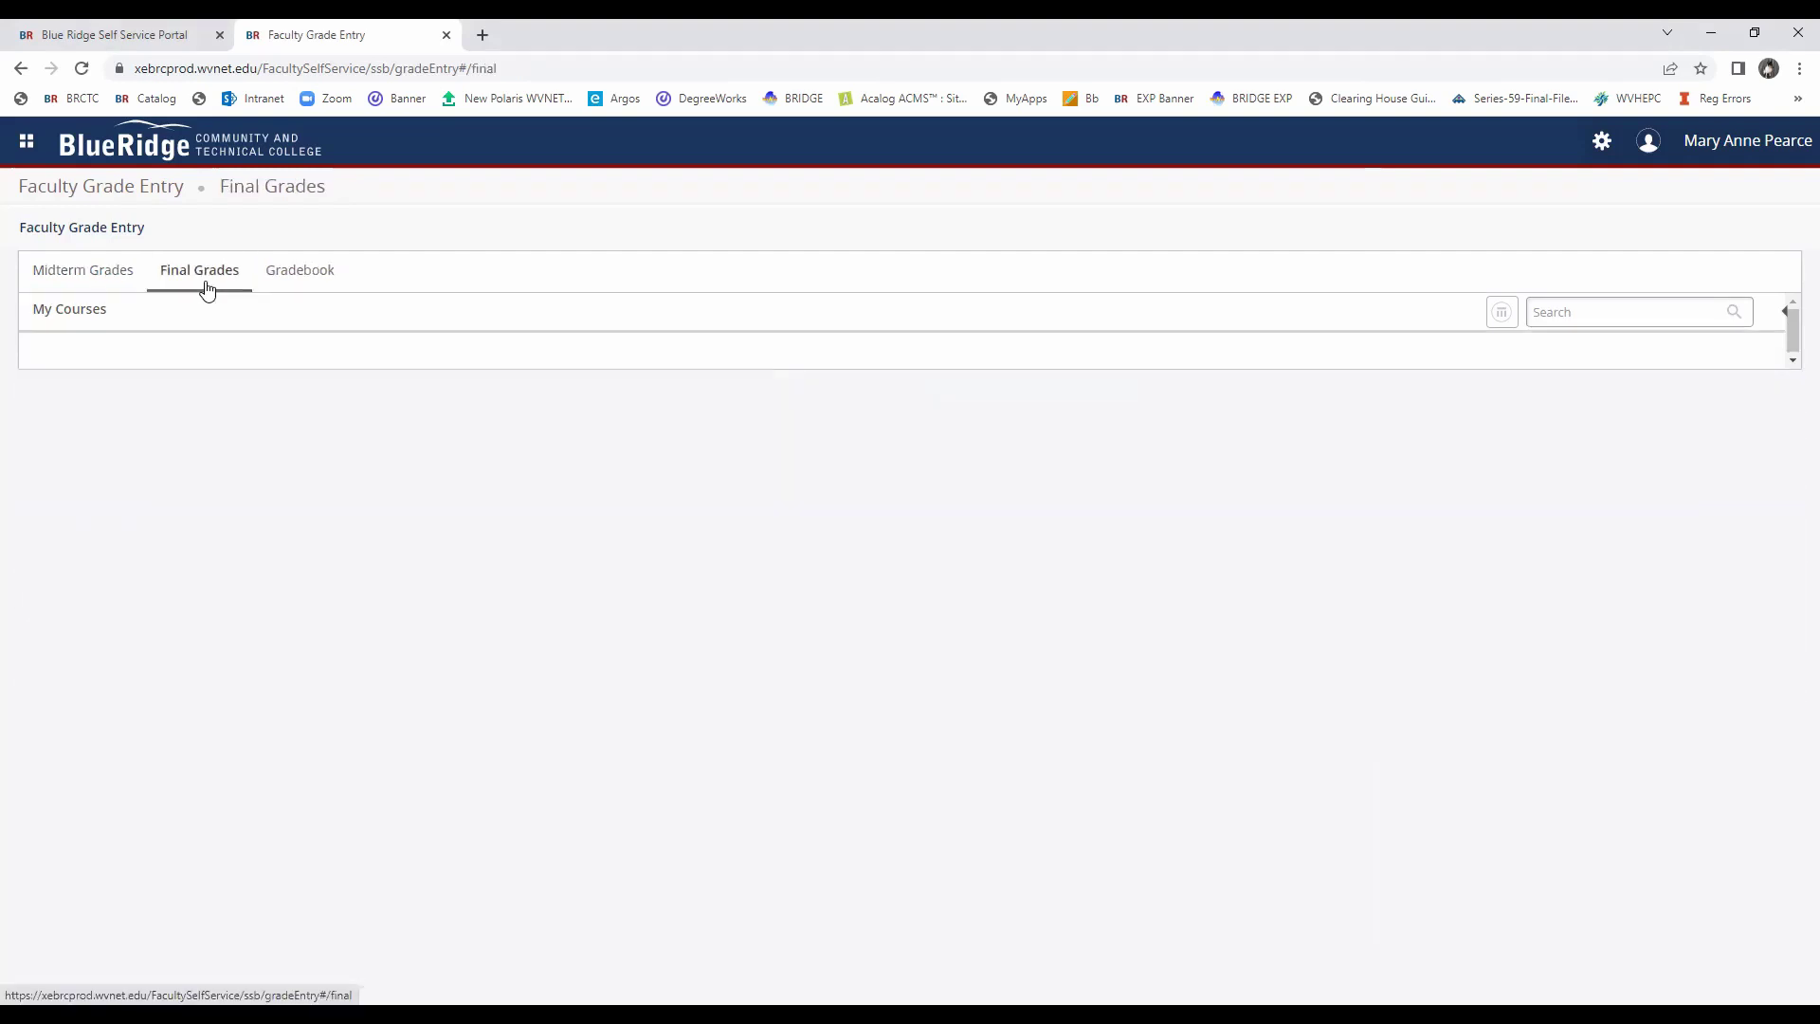
left_click(87, 282)
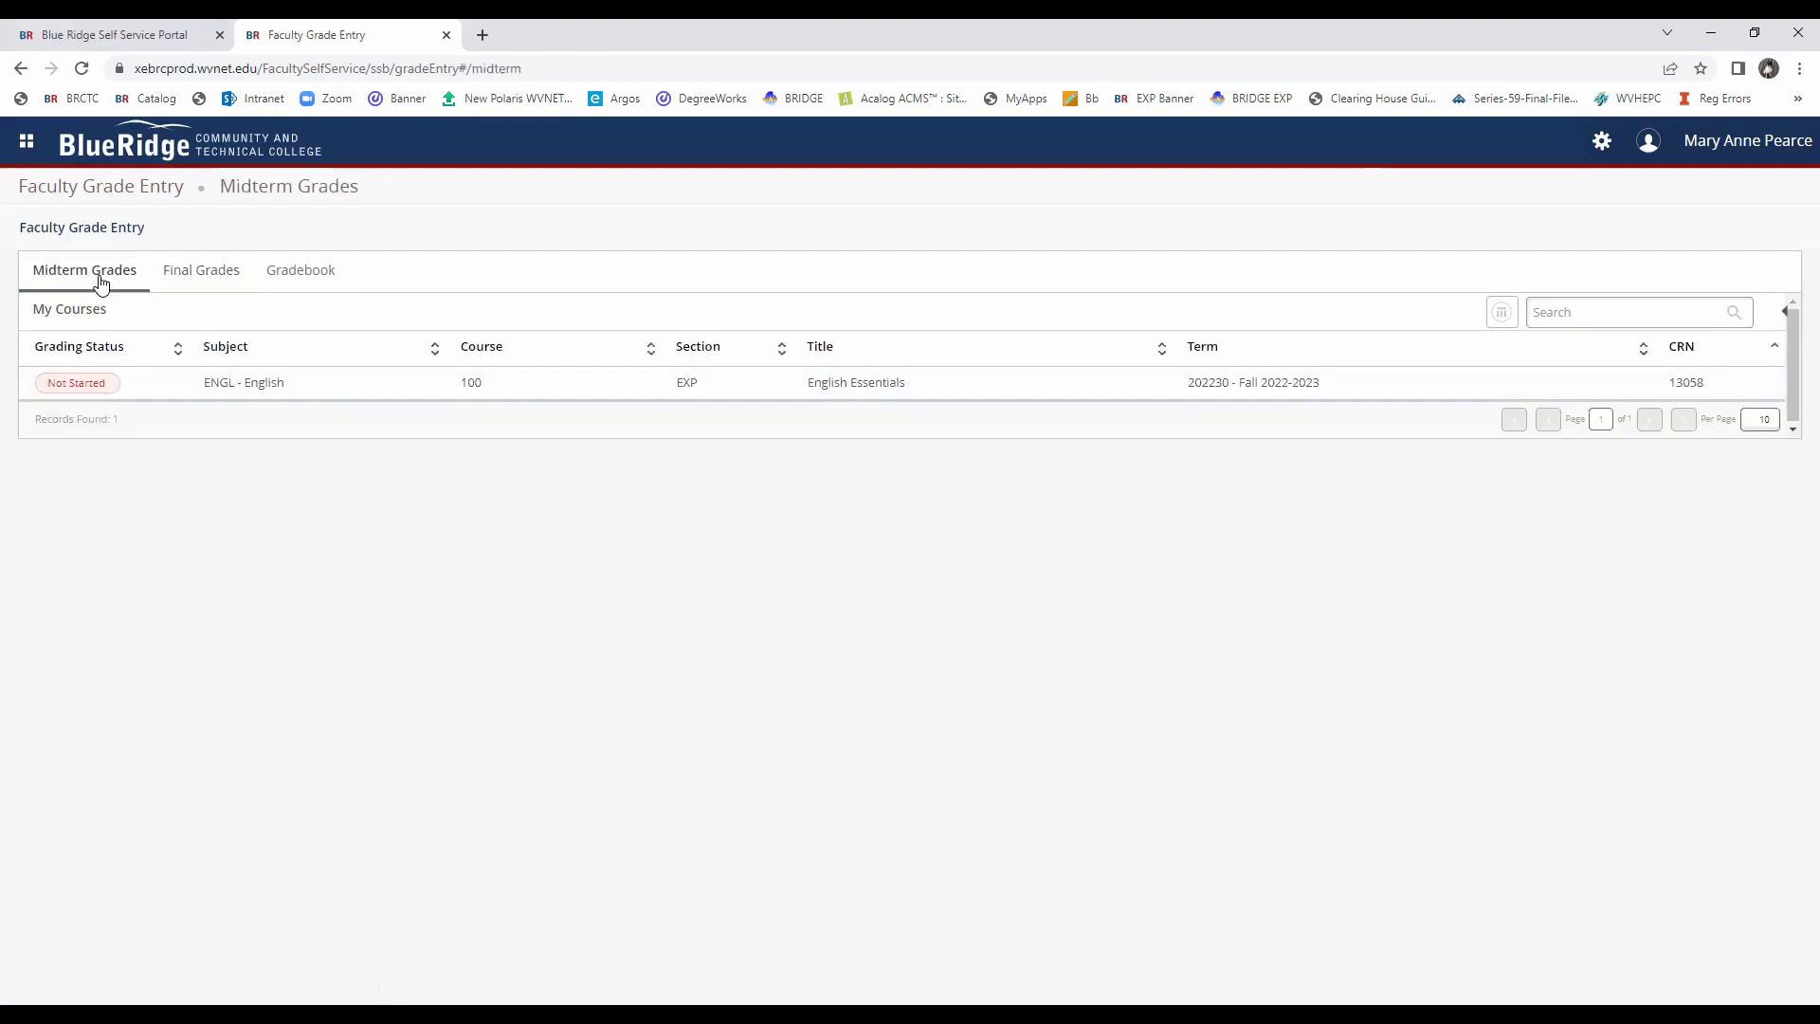
left_click(138, 384)
left_click(258, 389)
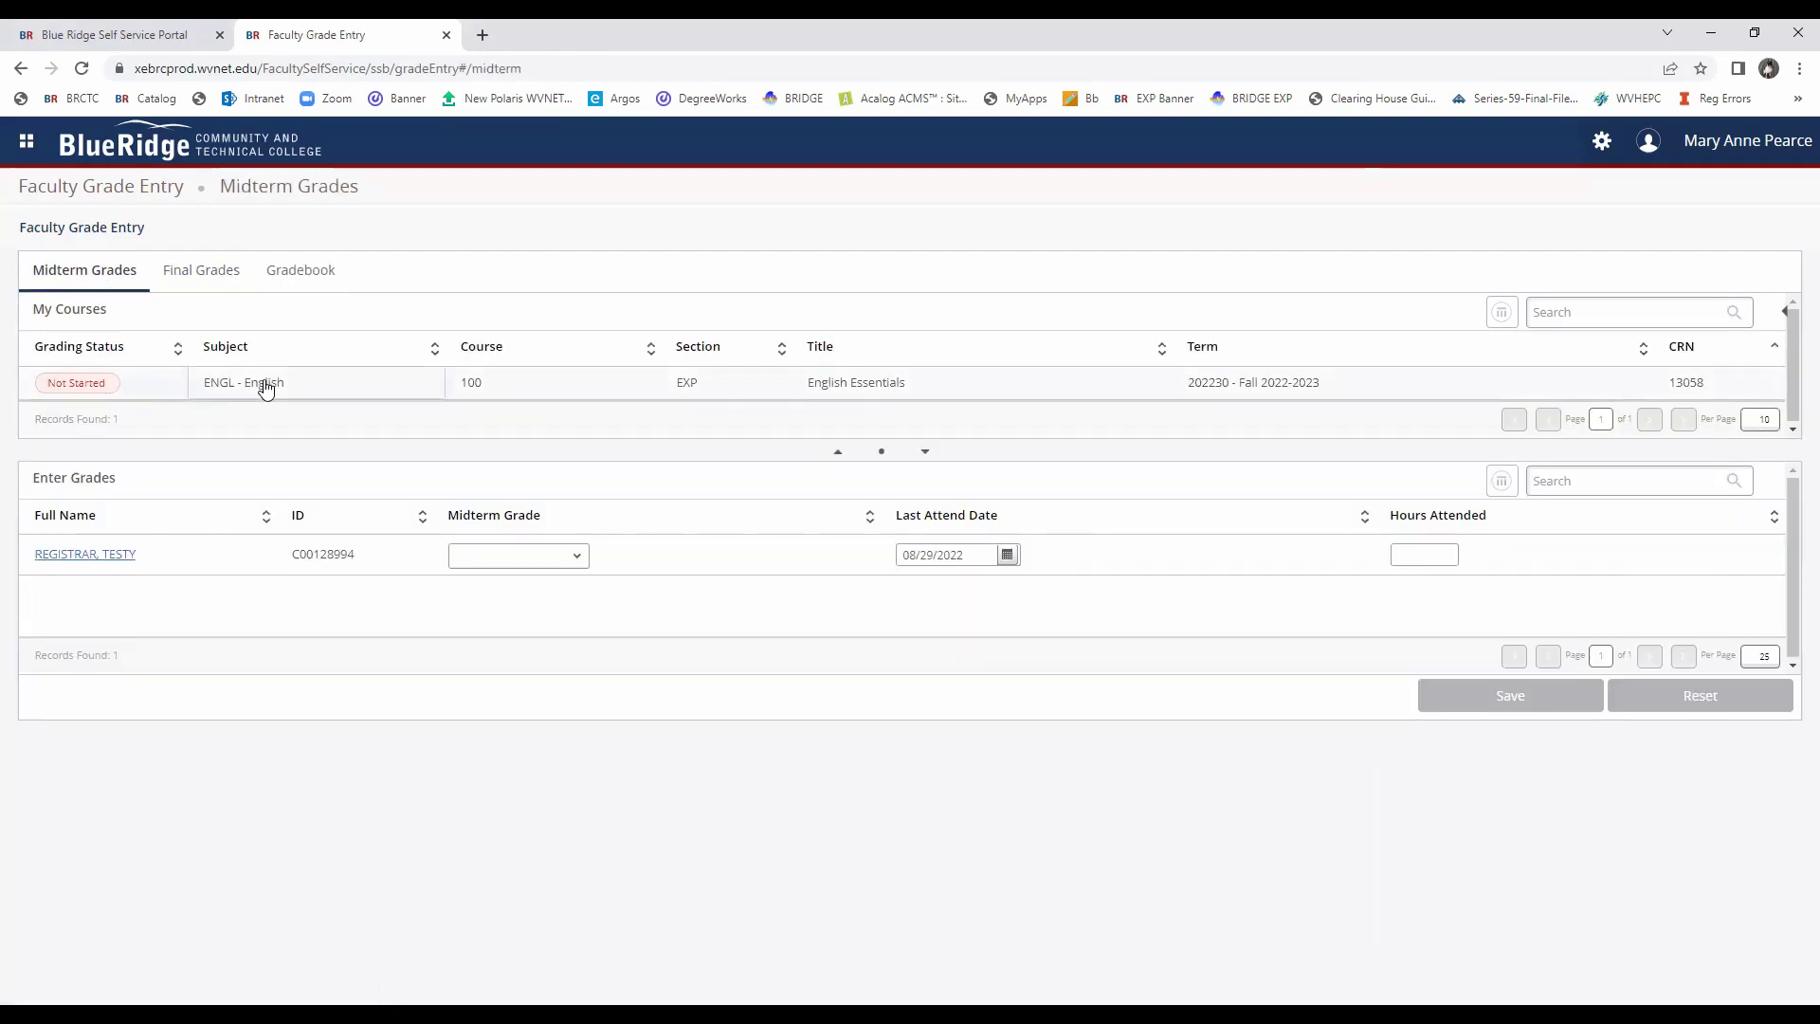
left_click(967, 557)
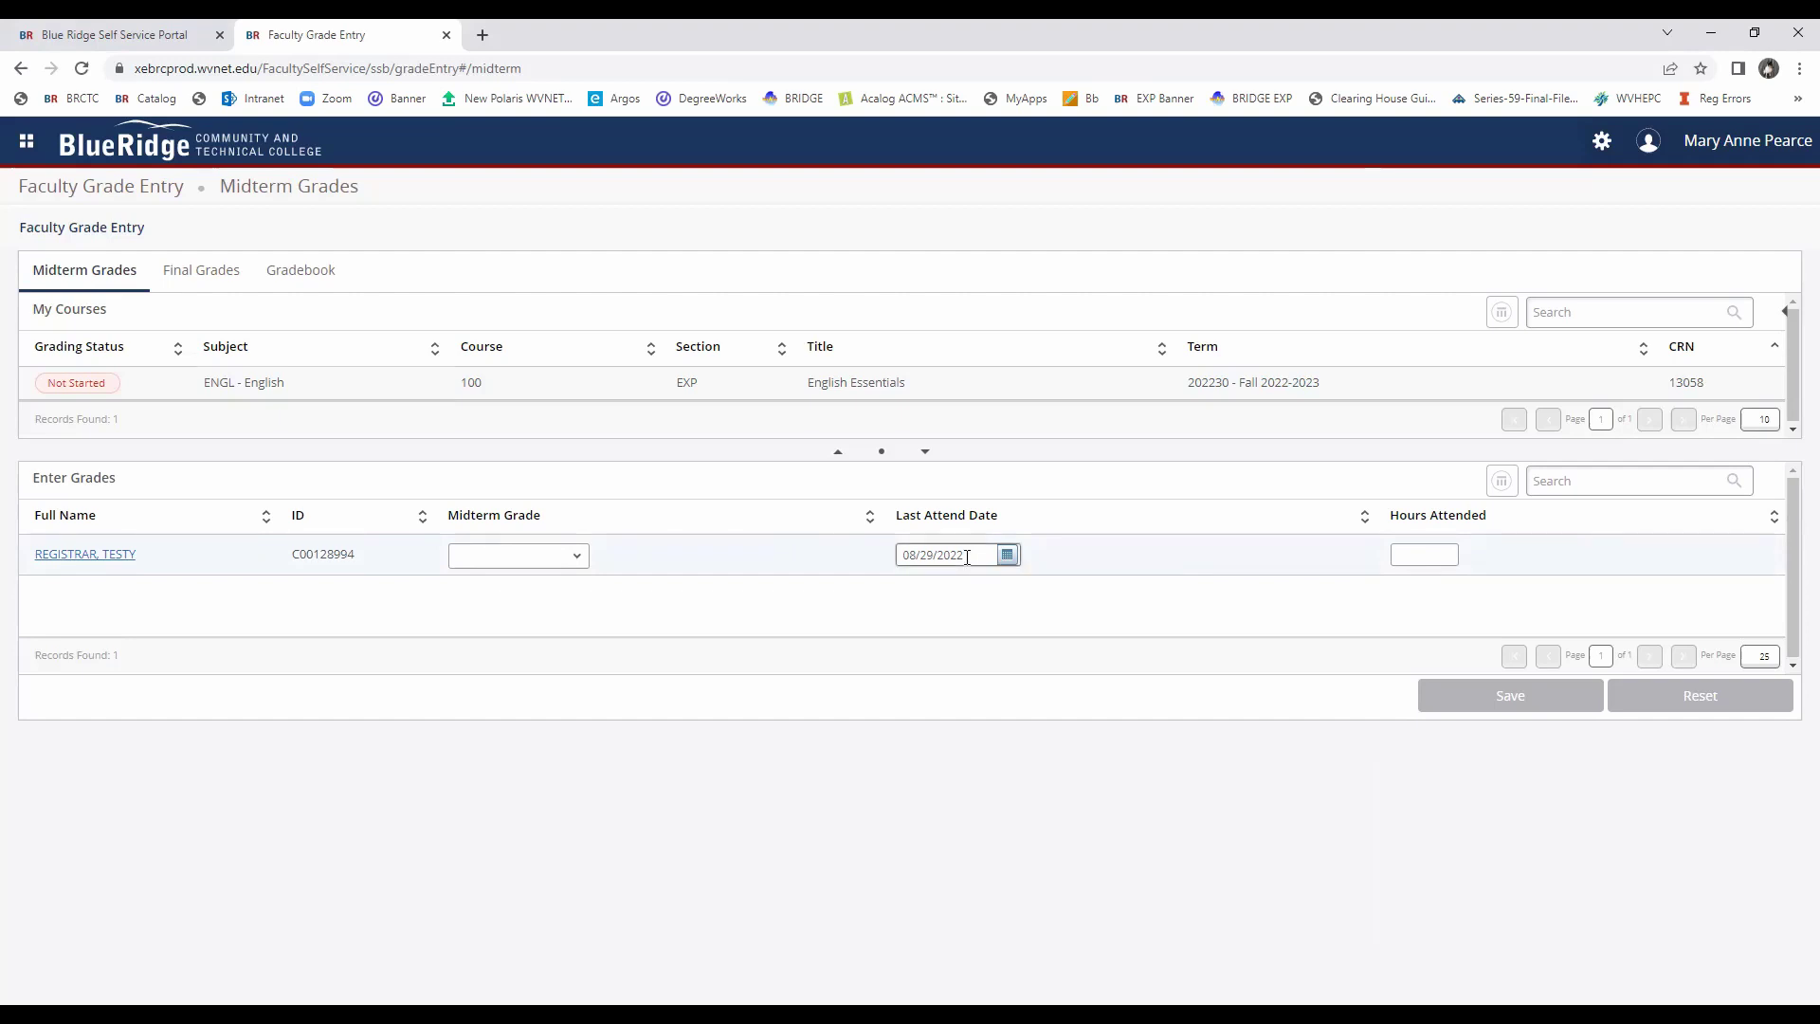
Examine the available Midterm Grade options for the student in the English Essentials roster without selecting one.
left_click(553, 558)
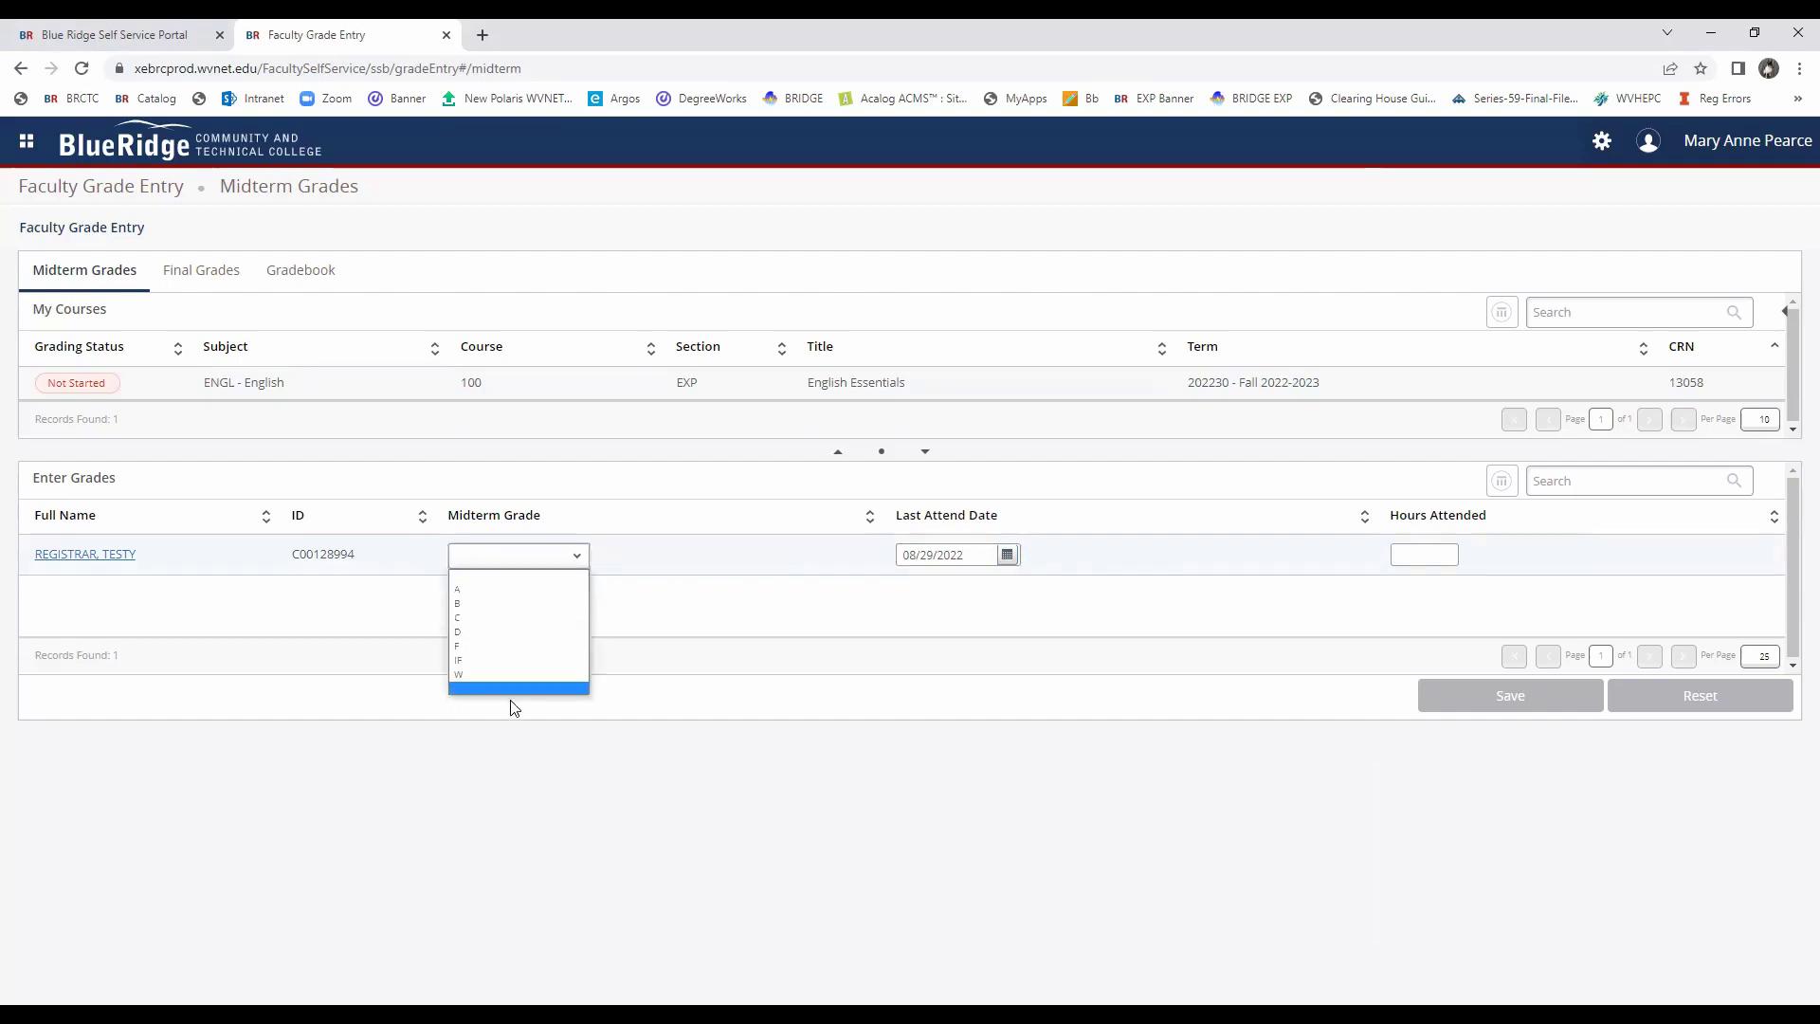
left_click(669, 604)
left_click(546, 561)
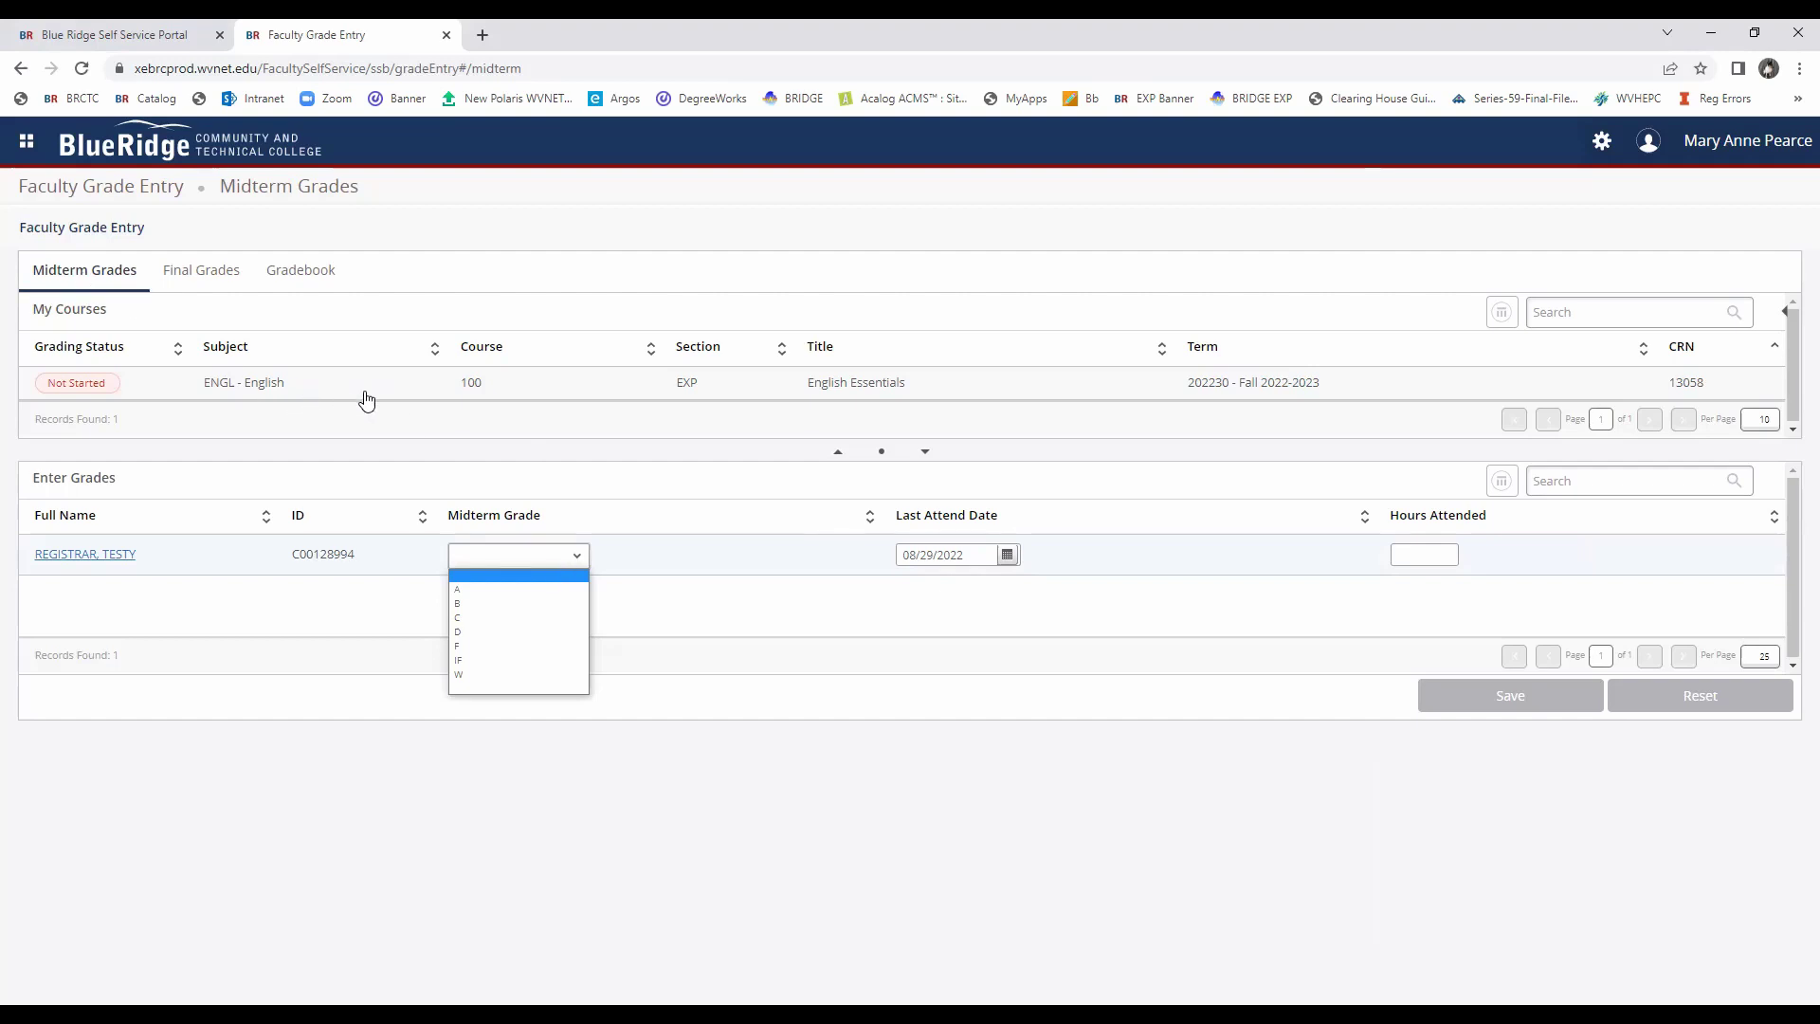
left_click(229, 388)
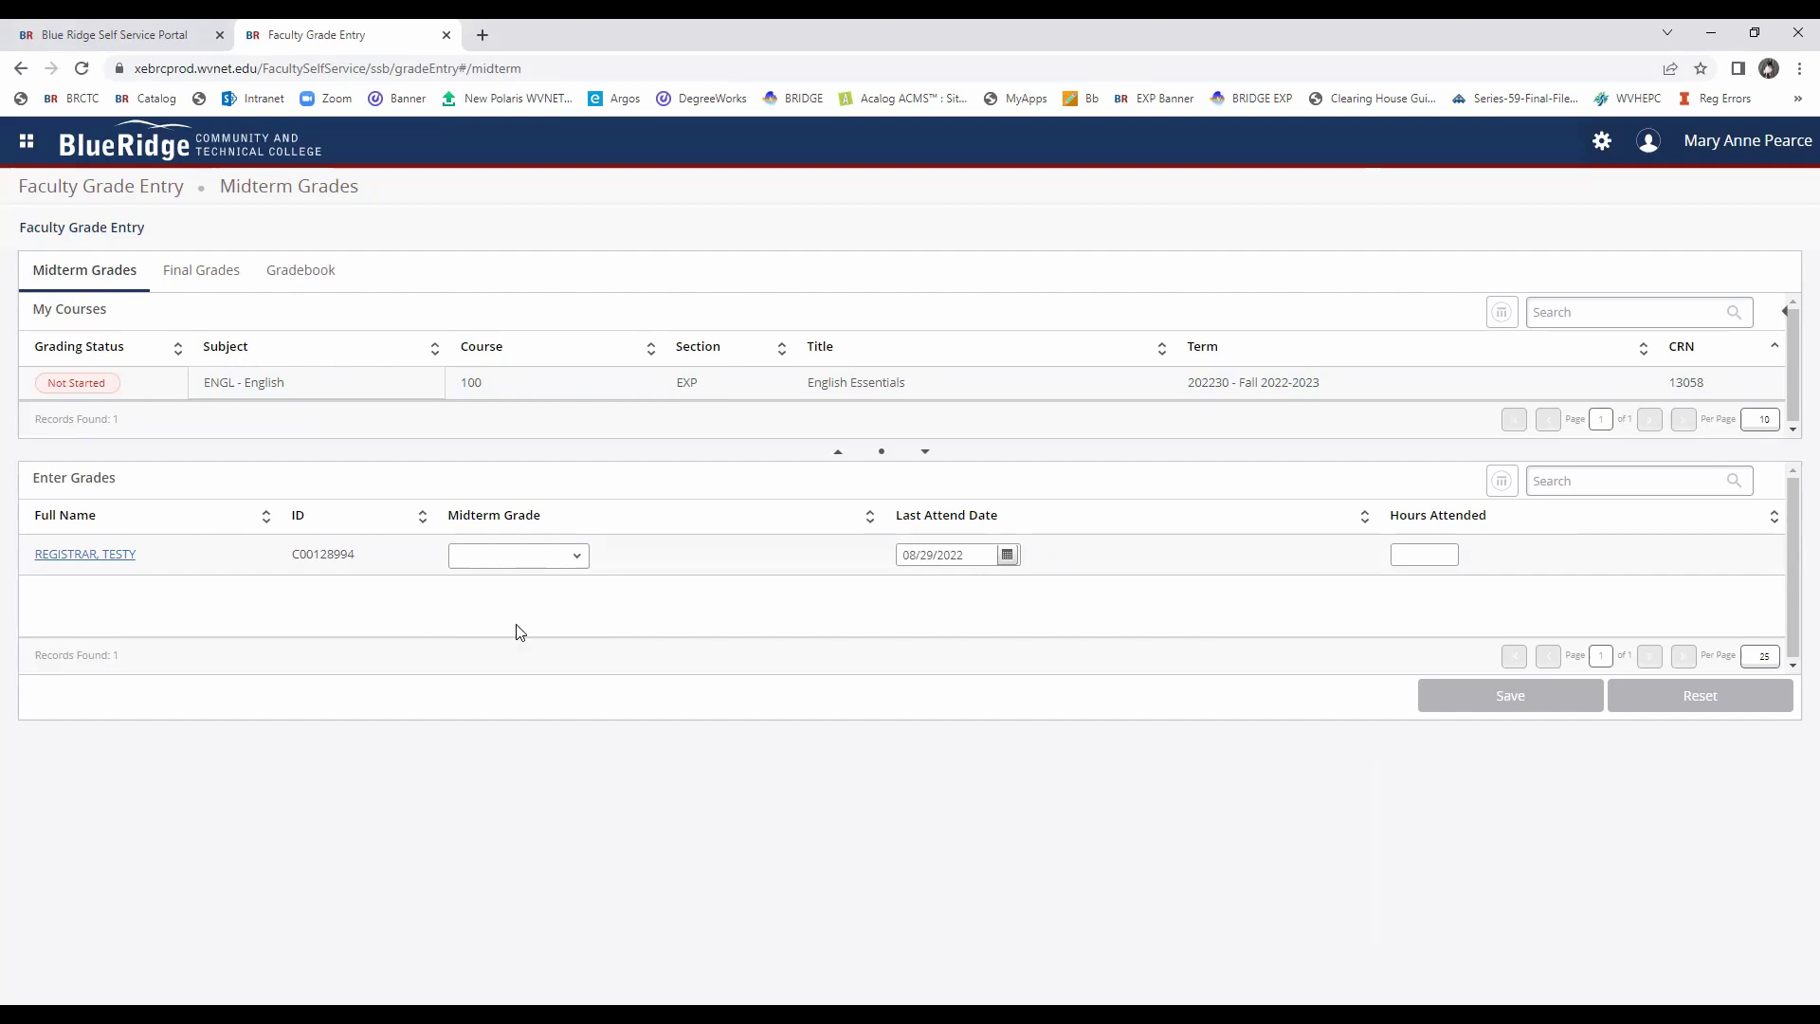
left_click(535, 682)
Set the student's midterm grade to A for English Essentials and save it.
left_click(560, 558)
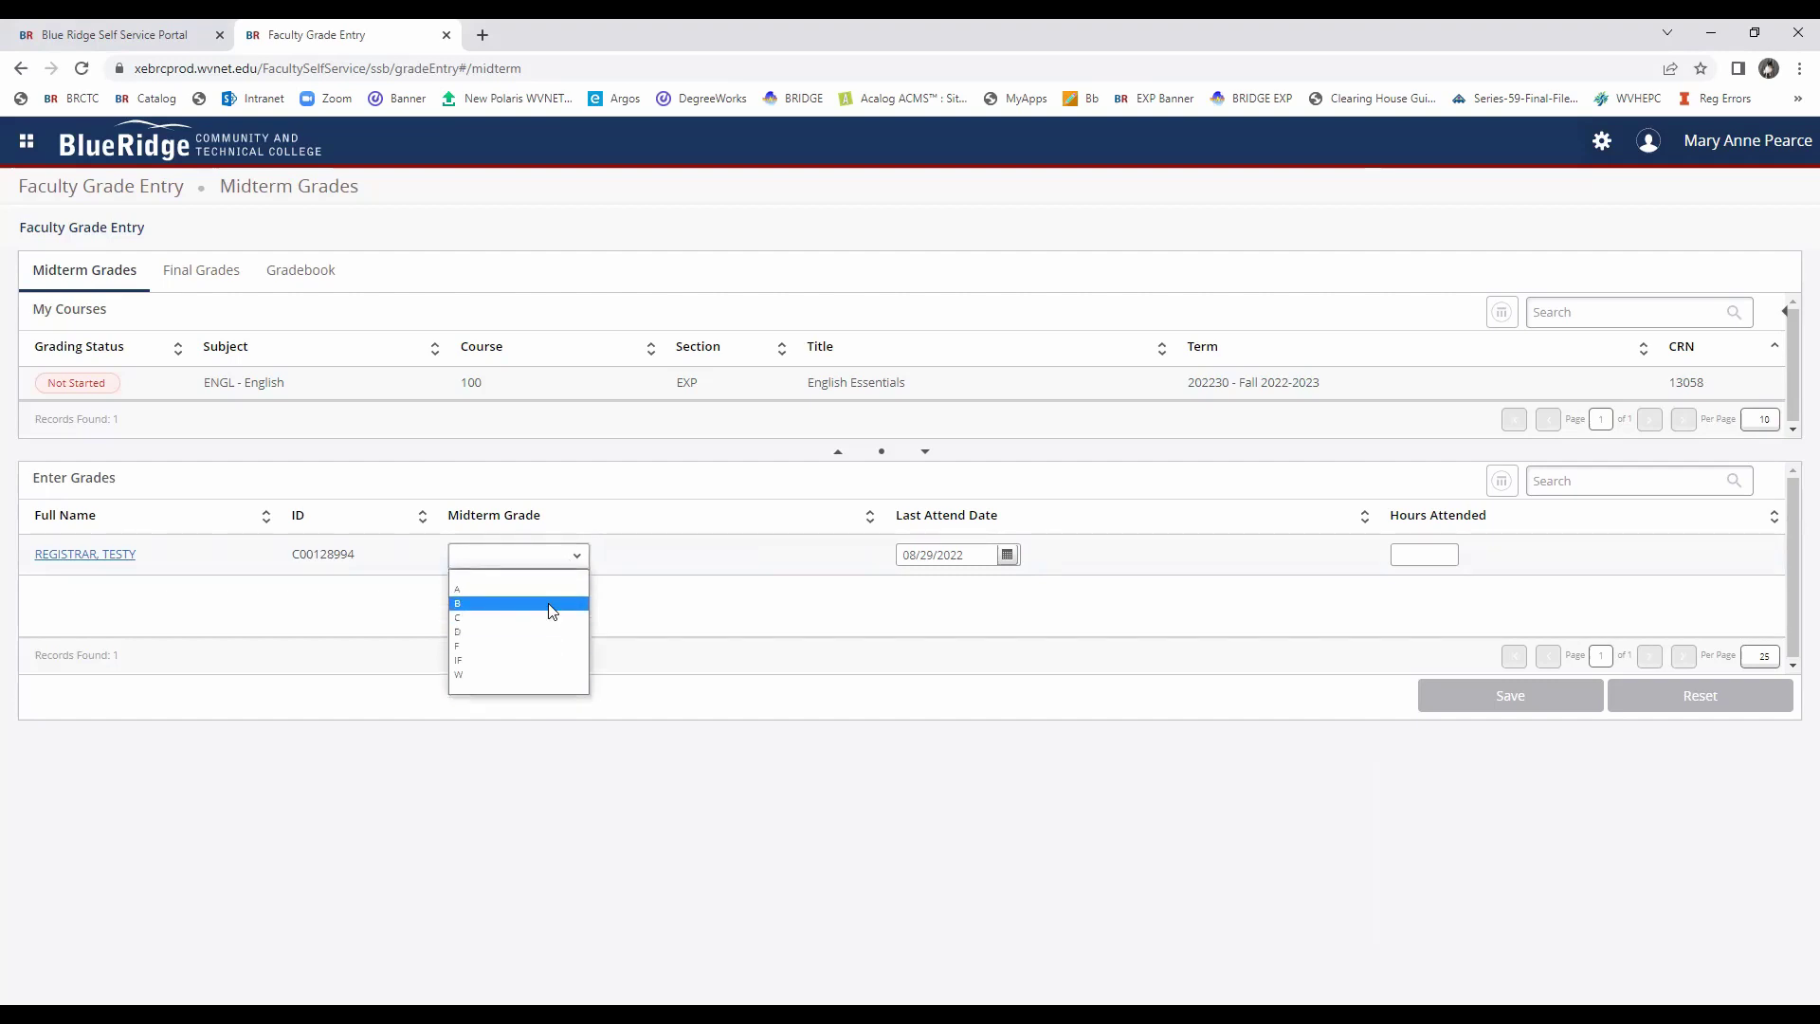
left_click(548, 591)
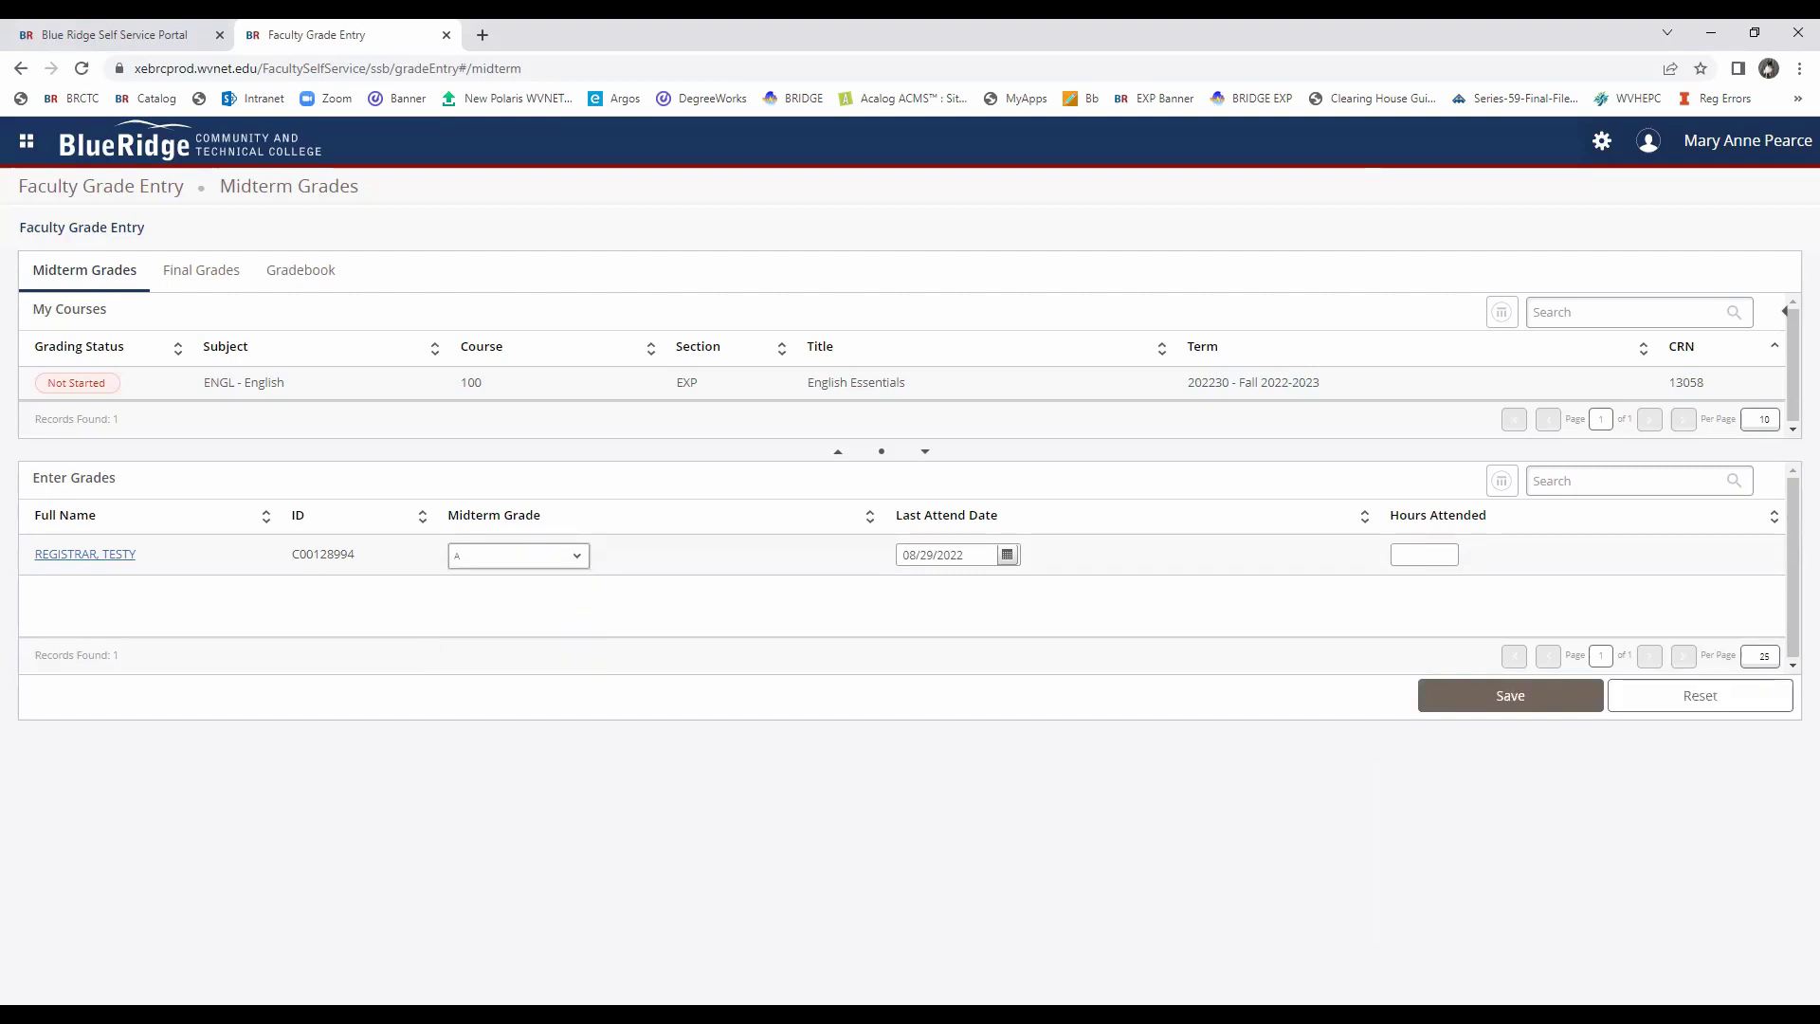
left_click(1466, 696)
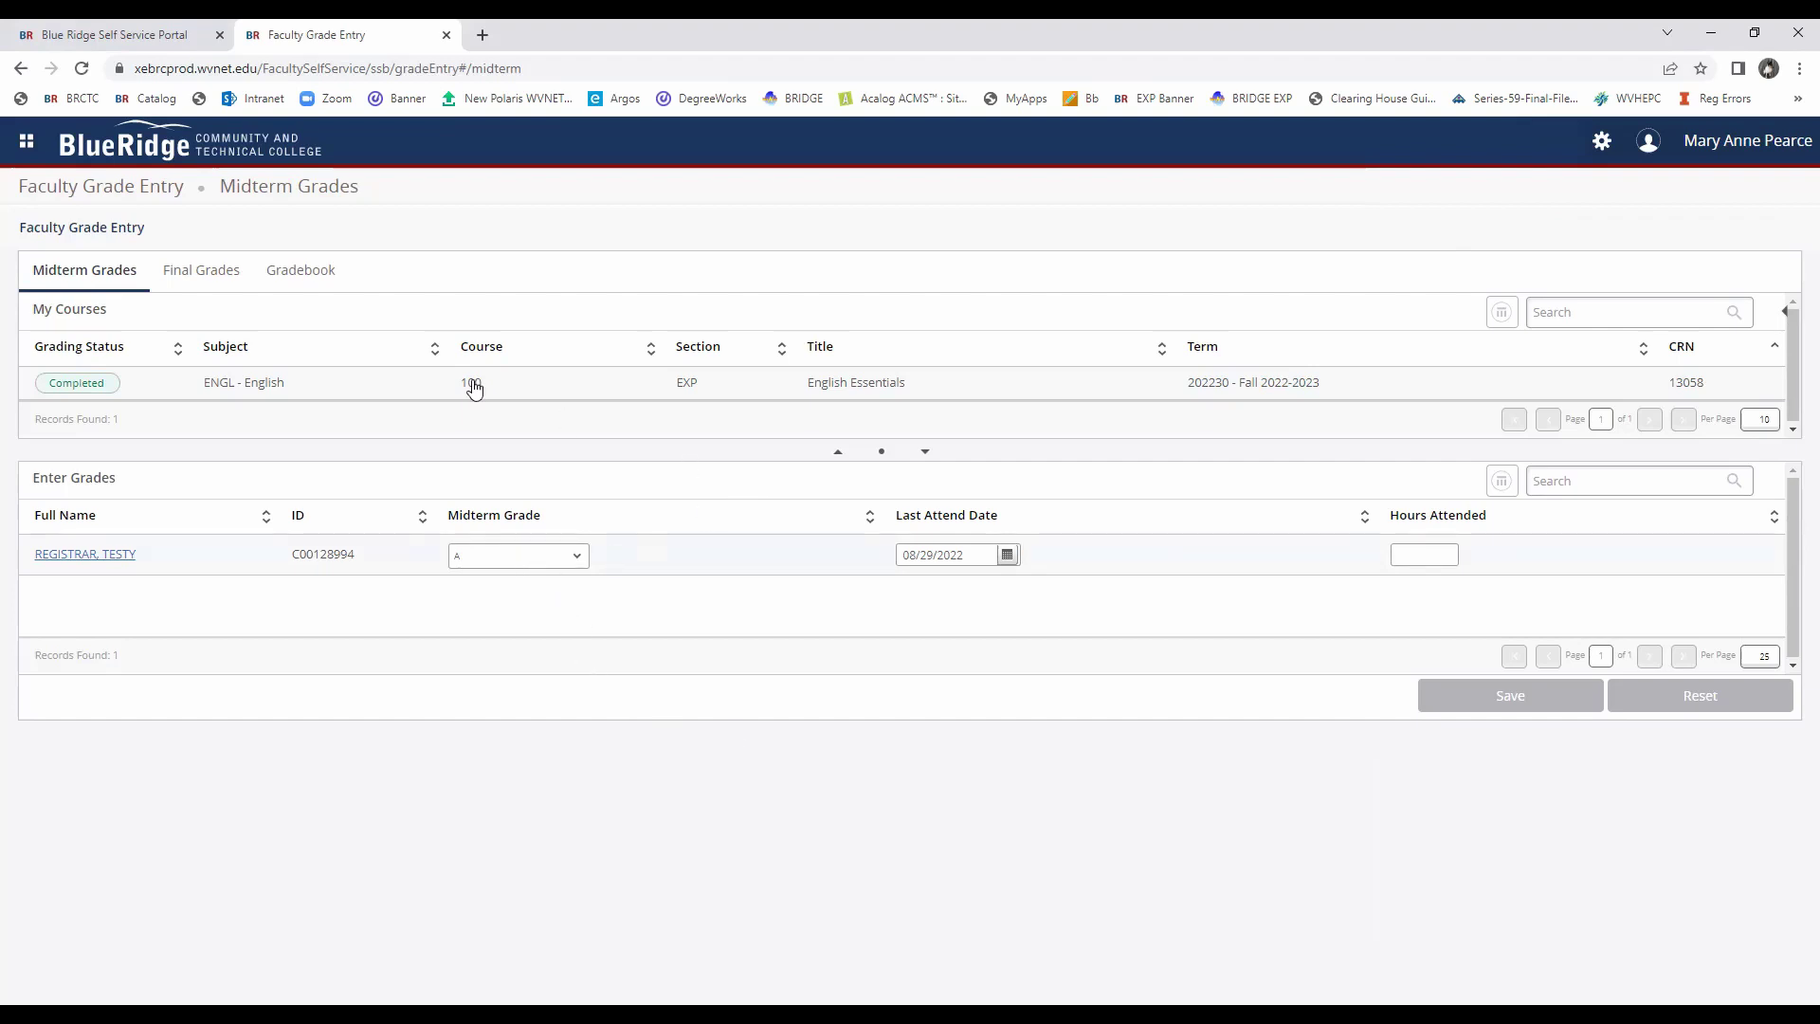
Check the student's grades in the English Essentials final grades roster and return to the course's midterm grades roster.
left_click(197, 285)
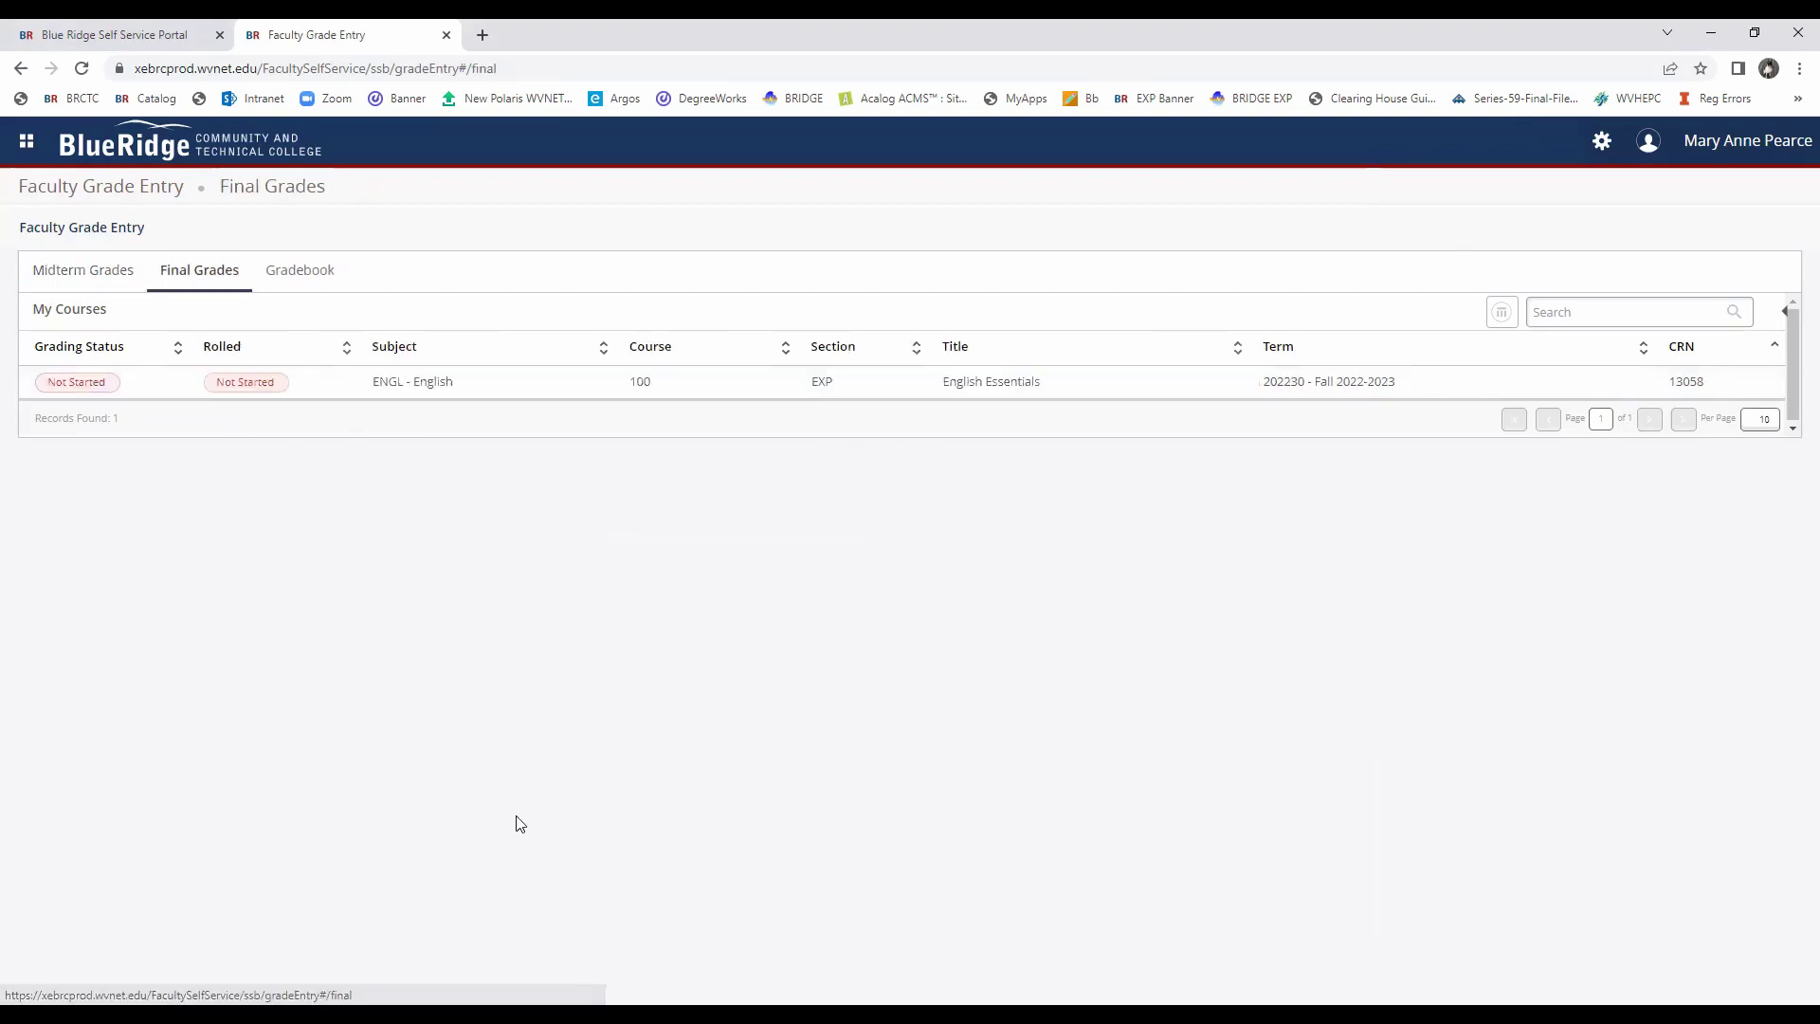
left_click(319, 383)
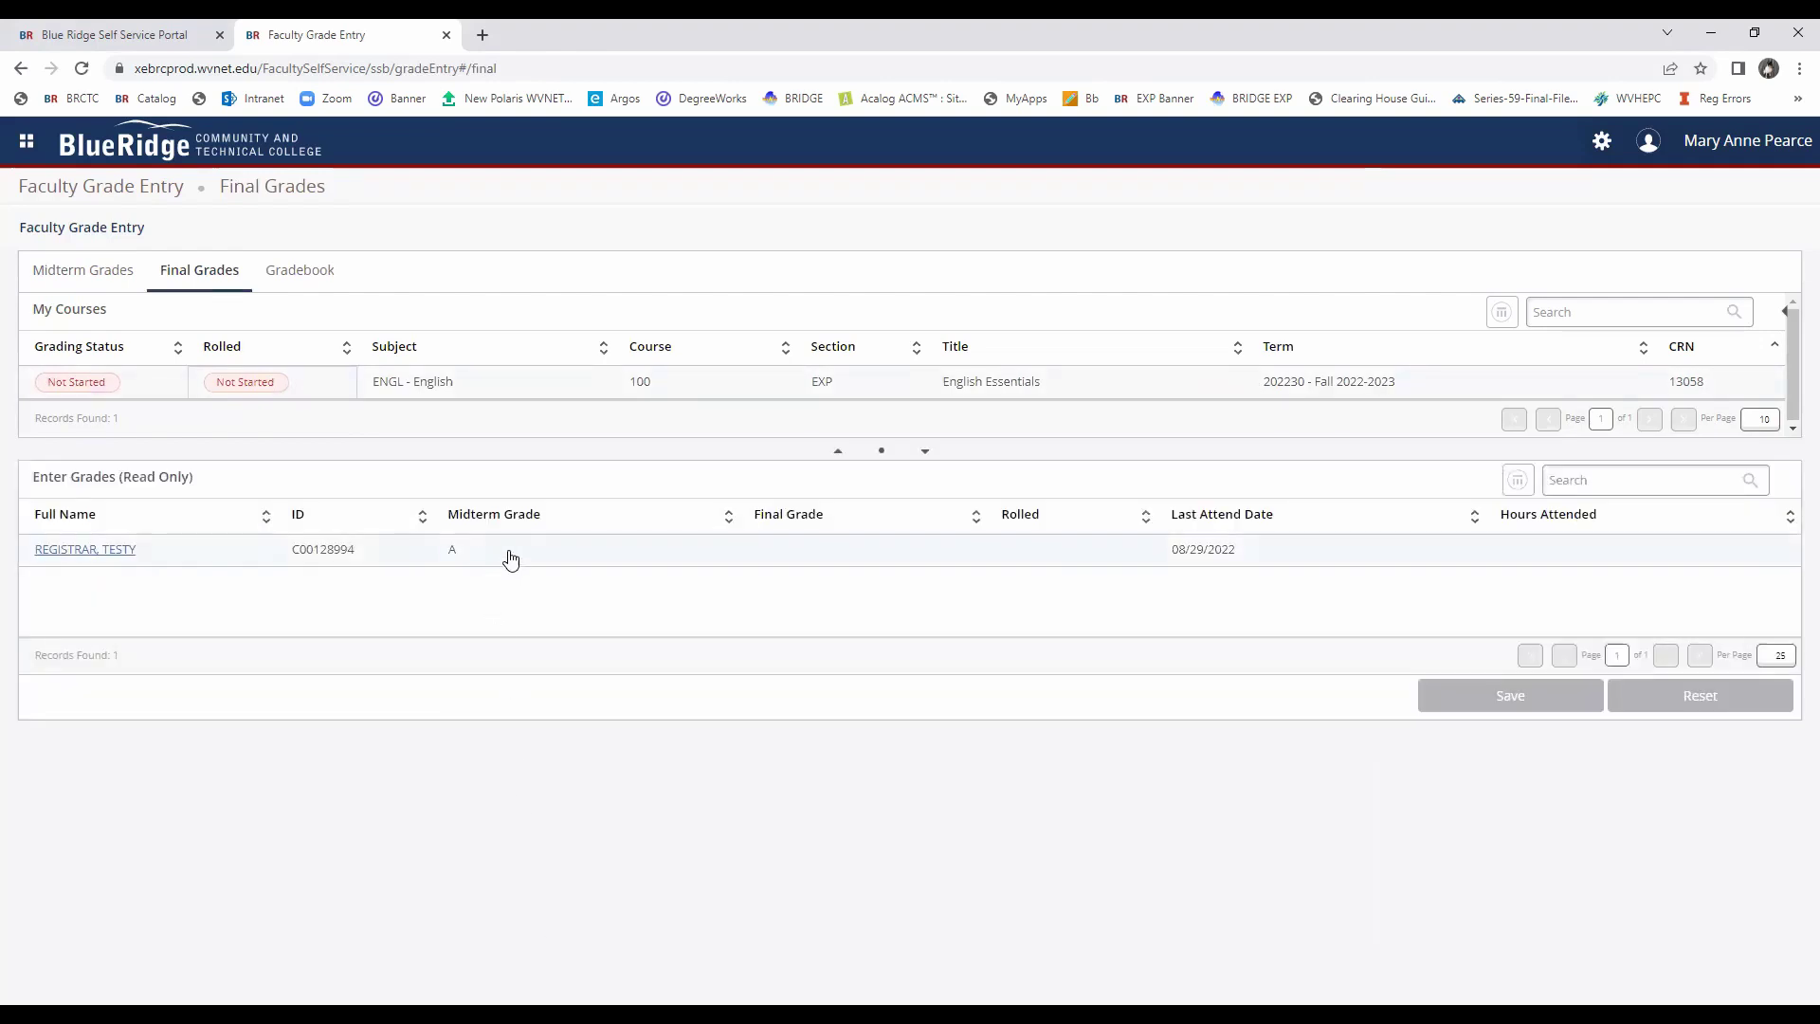
left_click(852, 559)
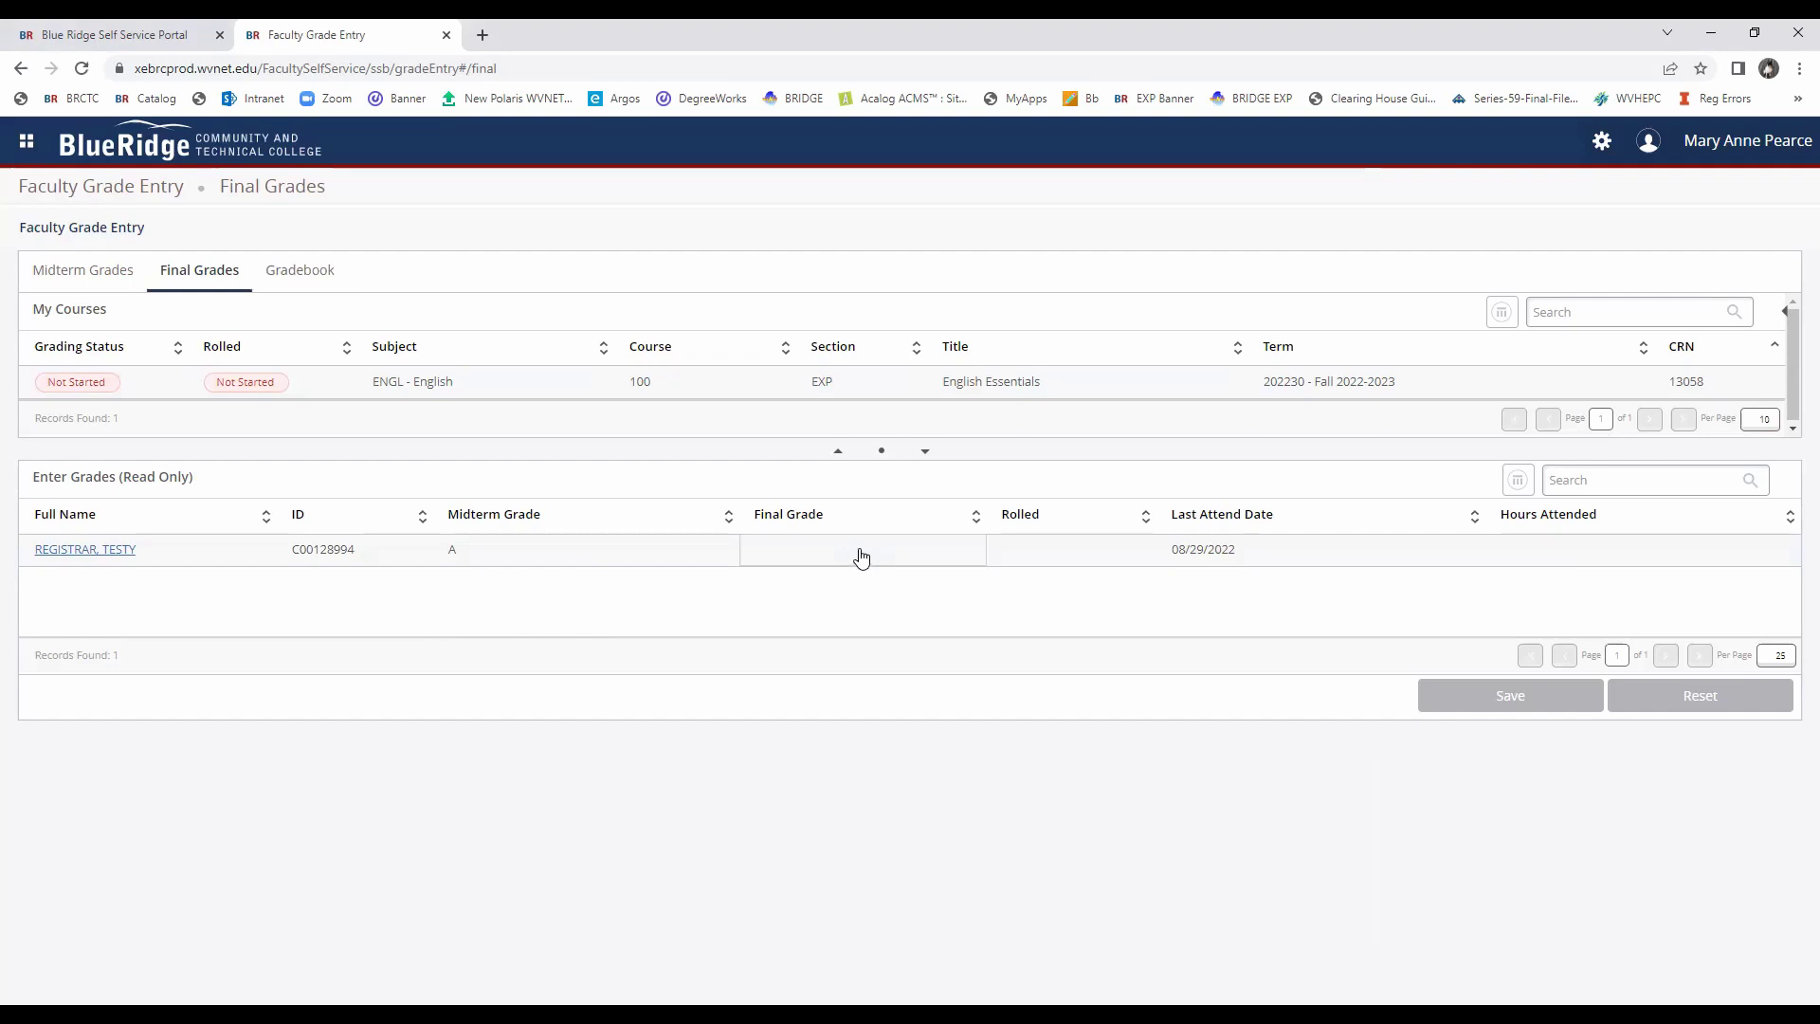
left_click(138, 279)
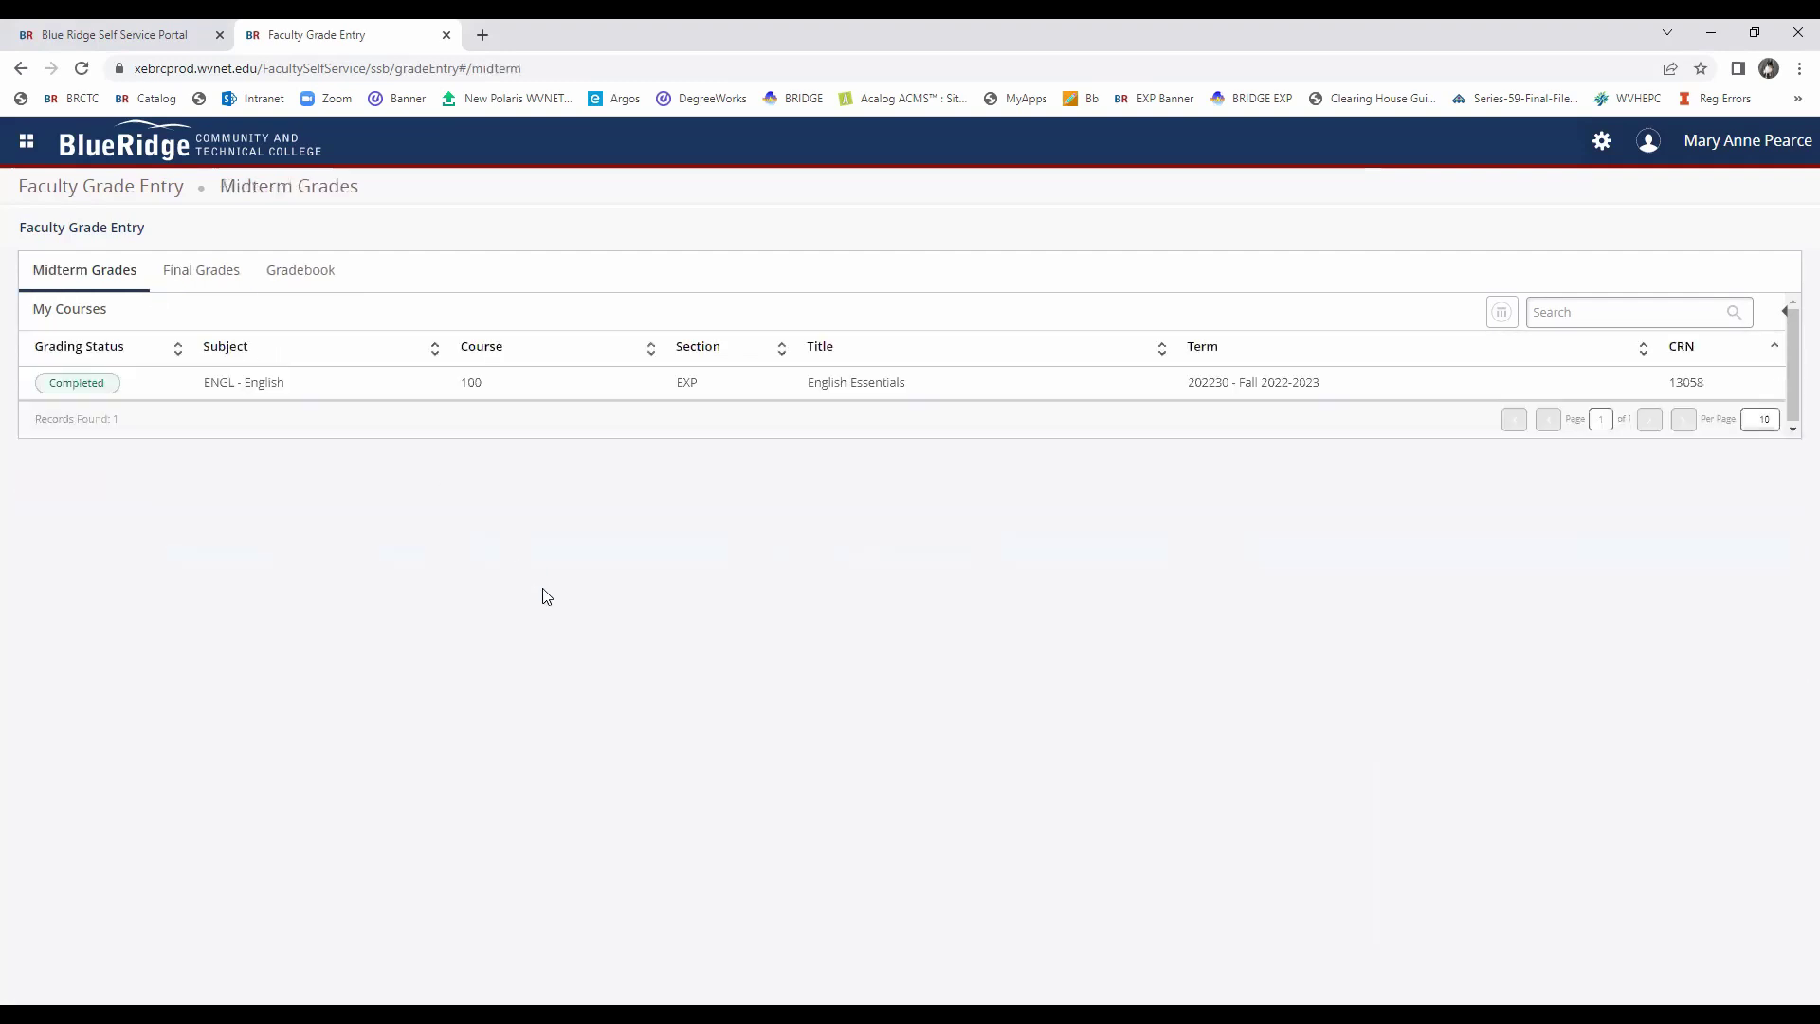
left_click(171, 390)
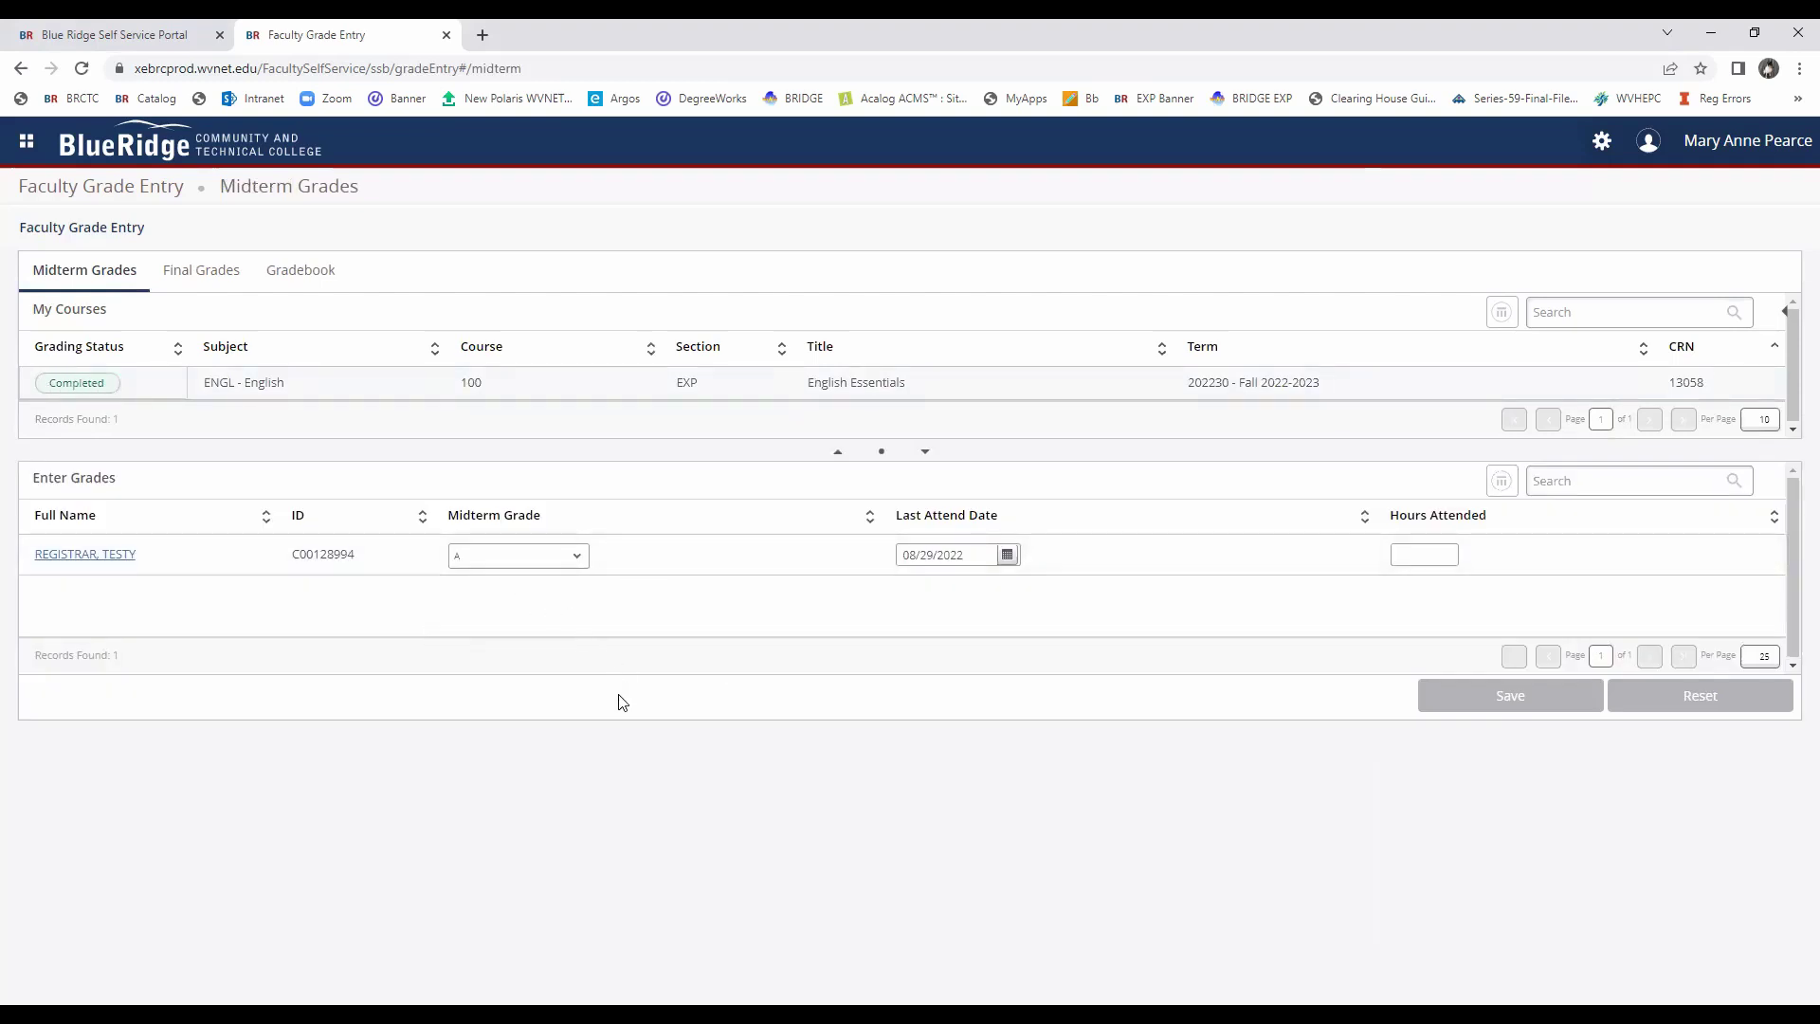
Clear the student's midterm grade by choosing the blank option in the English Essentials roster.
left_click(113, 554)
left_click(541, 566)
left_click(525, 575)
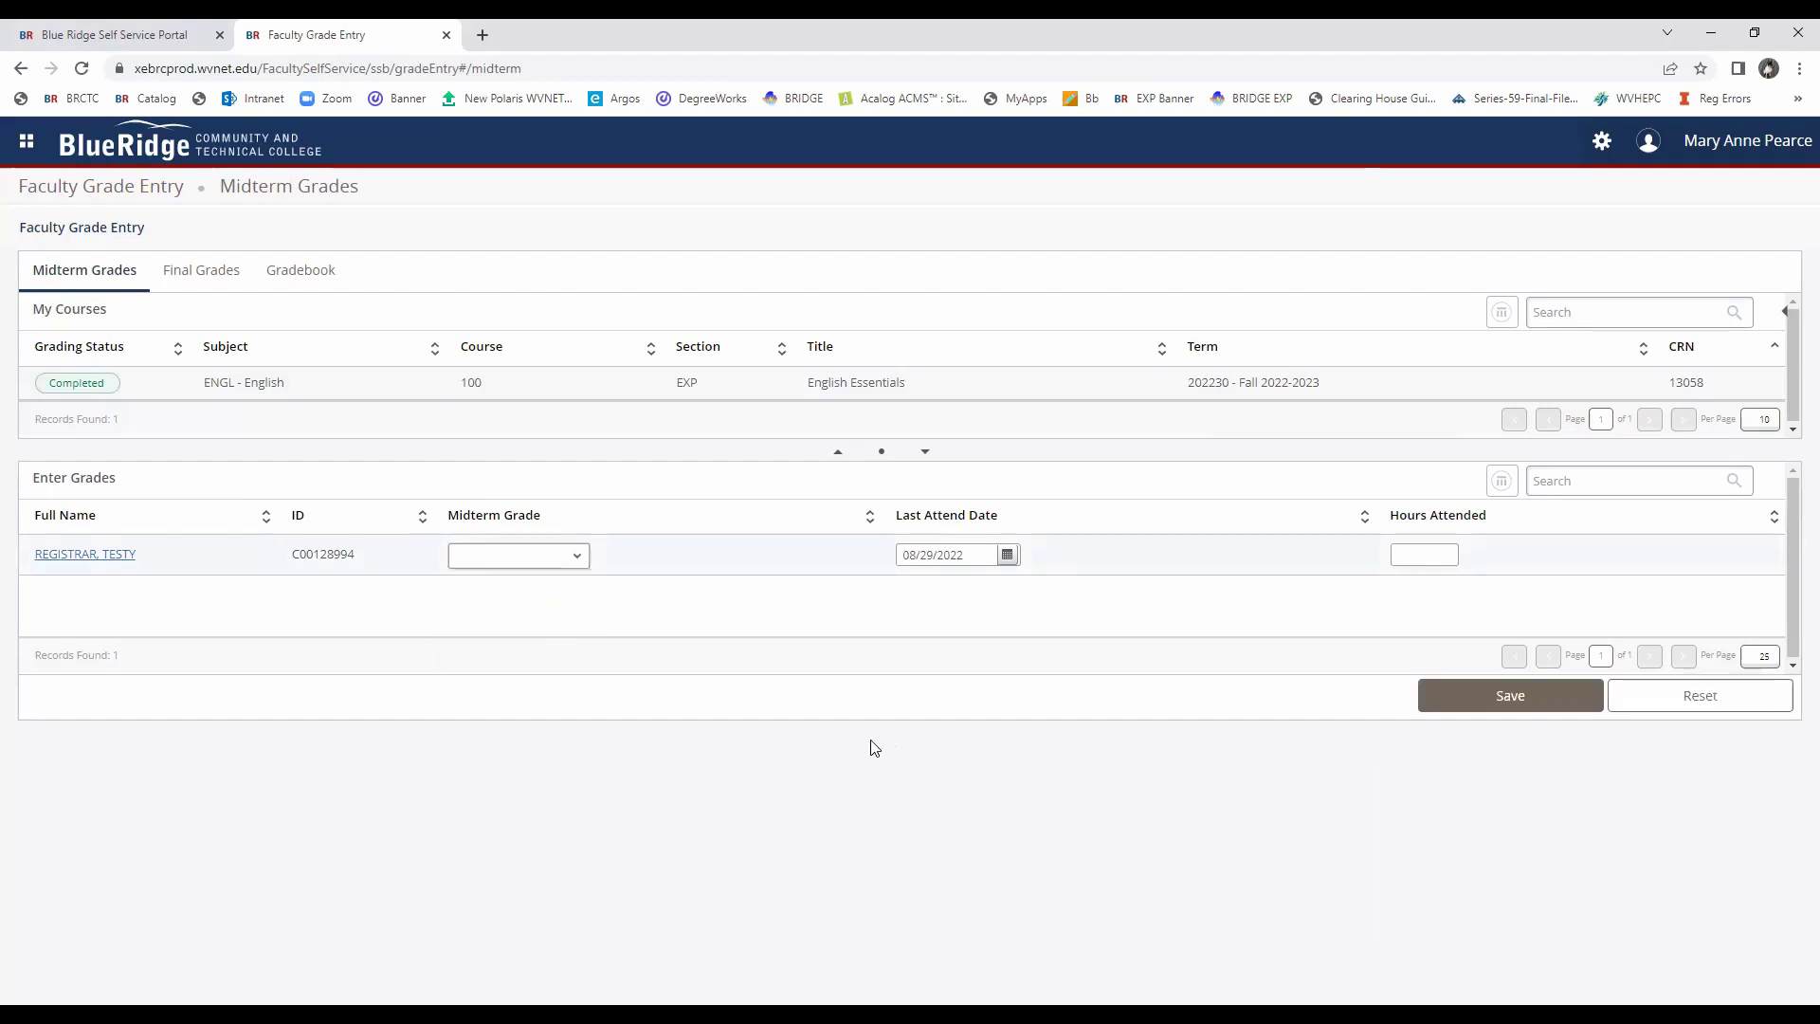
Set the student's midterm grade to C for English Essentials and save the change.
left_click(566, 564)
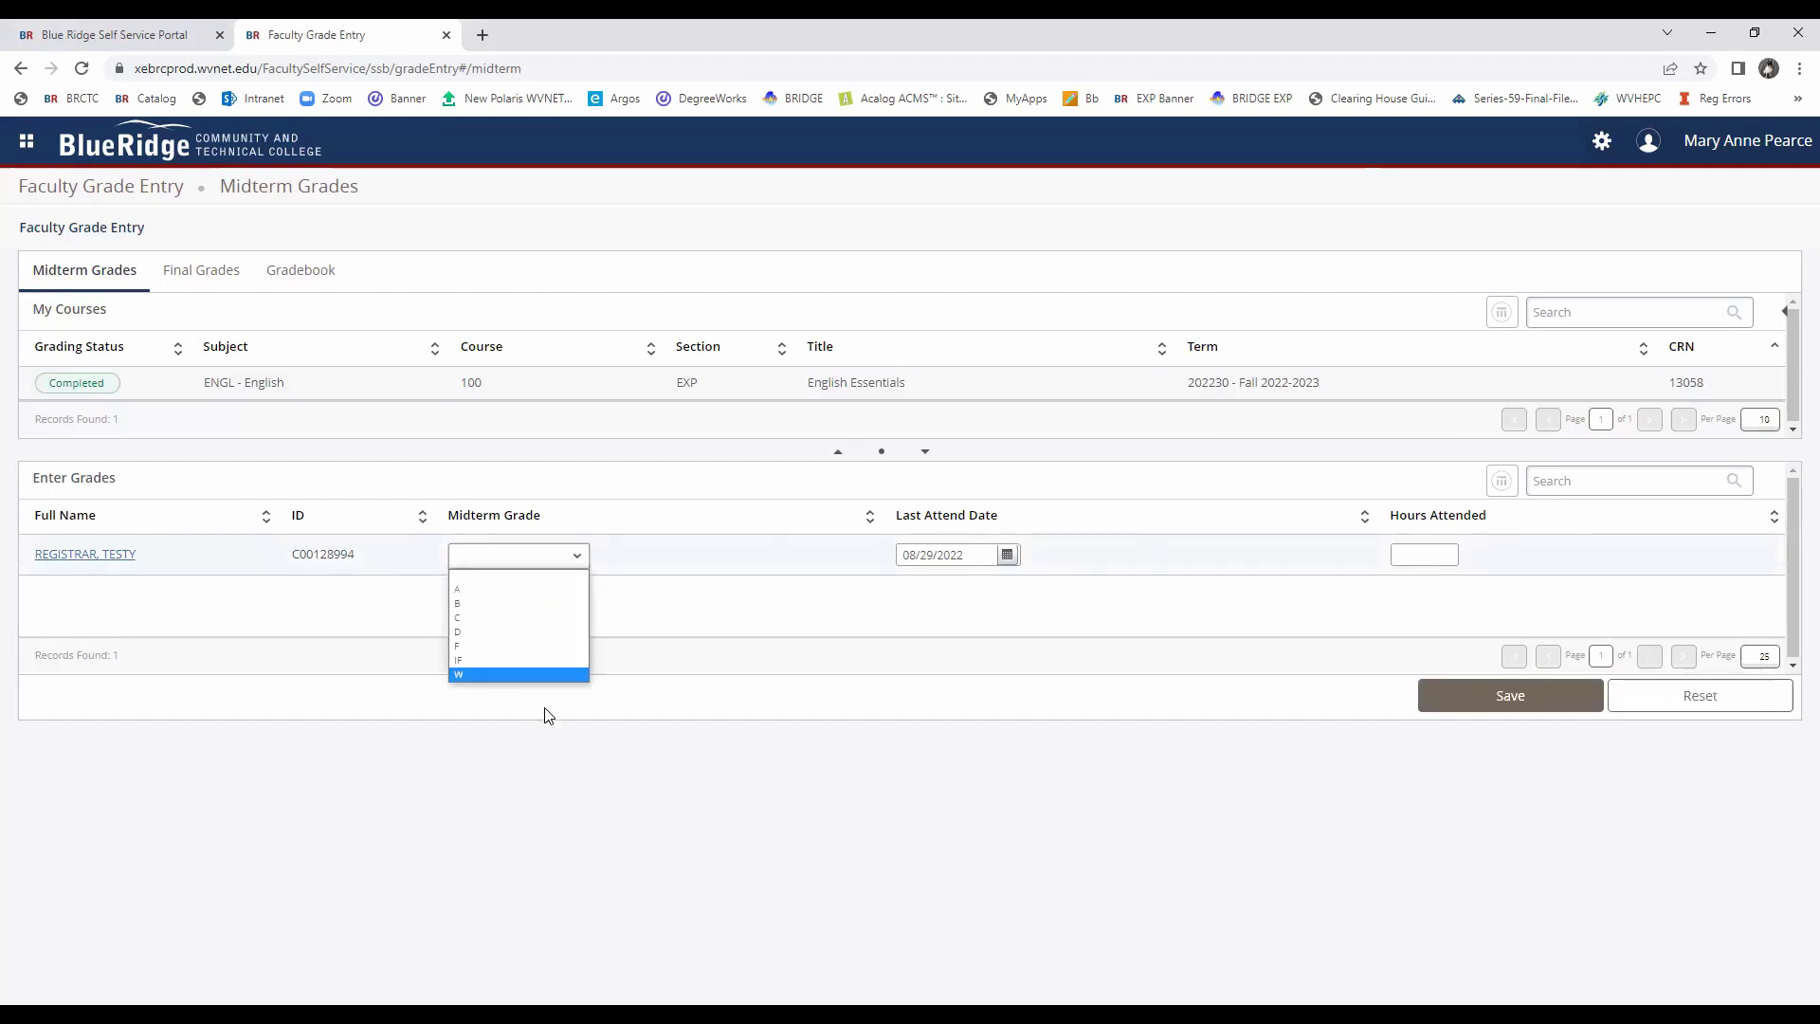
left_click(525, 596)
left_click(553, 565)
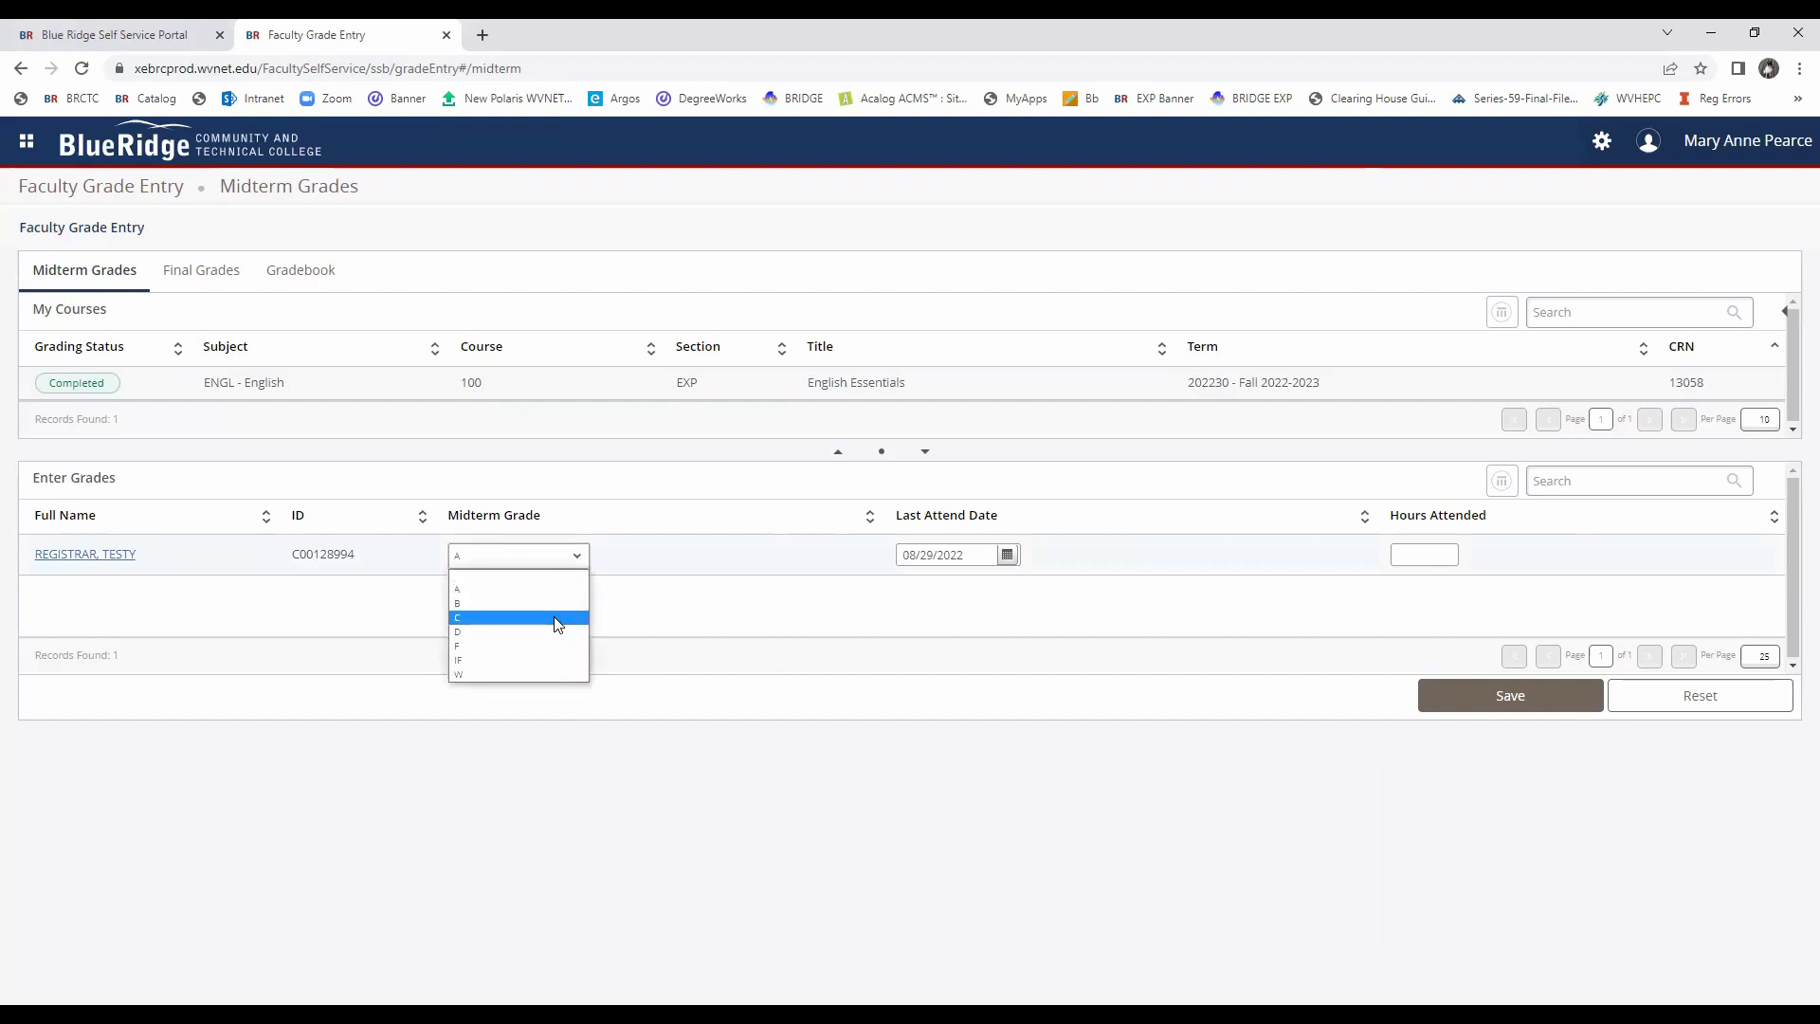
left_click(557, 618)
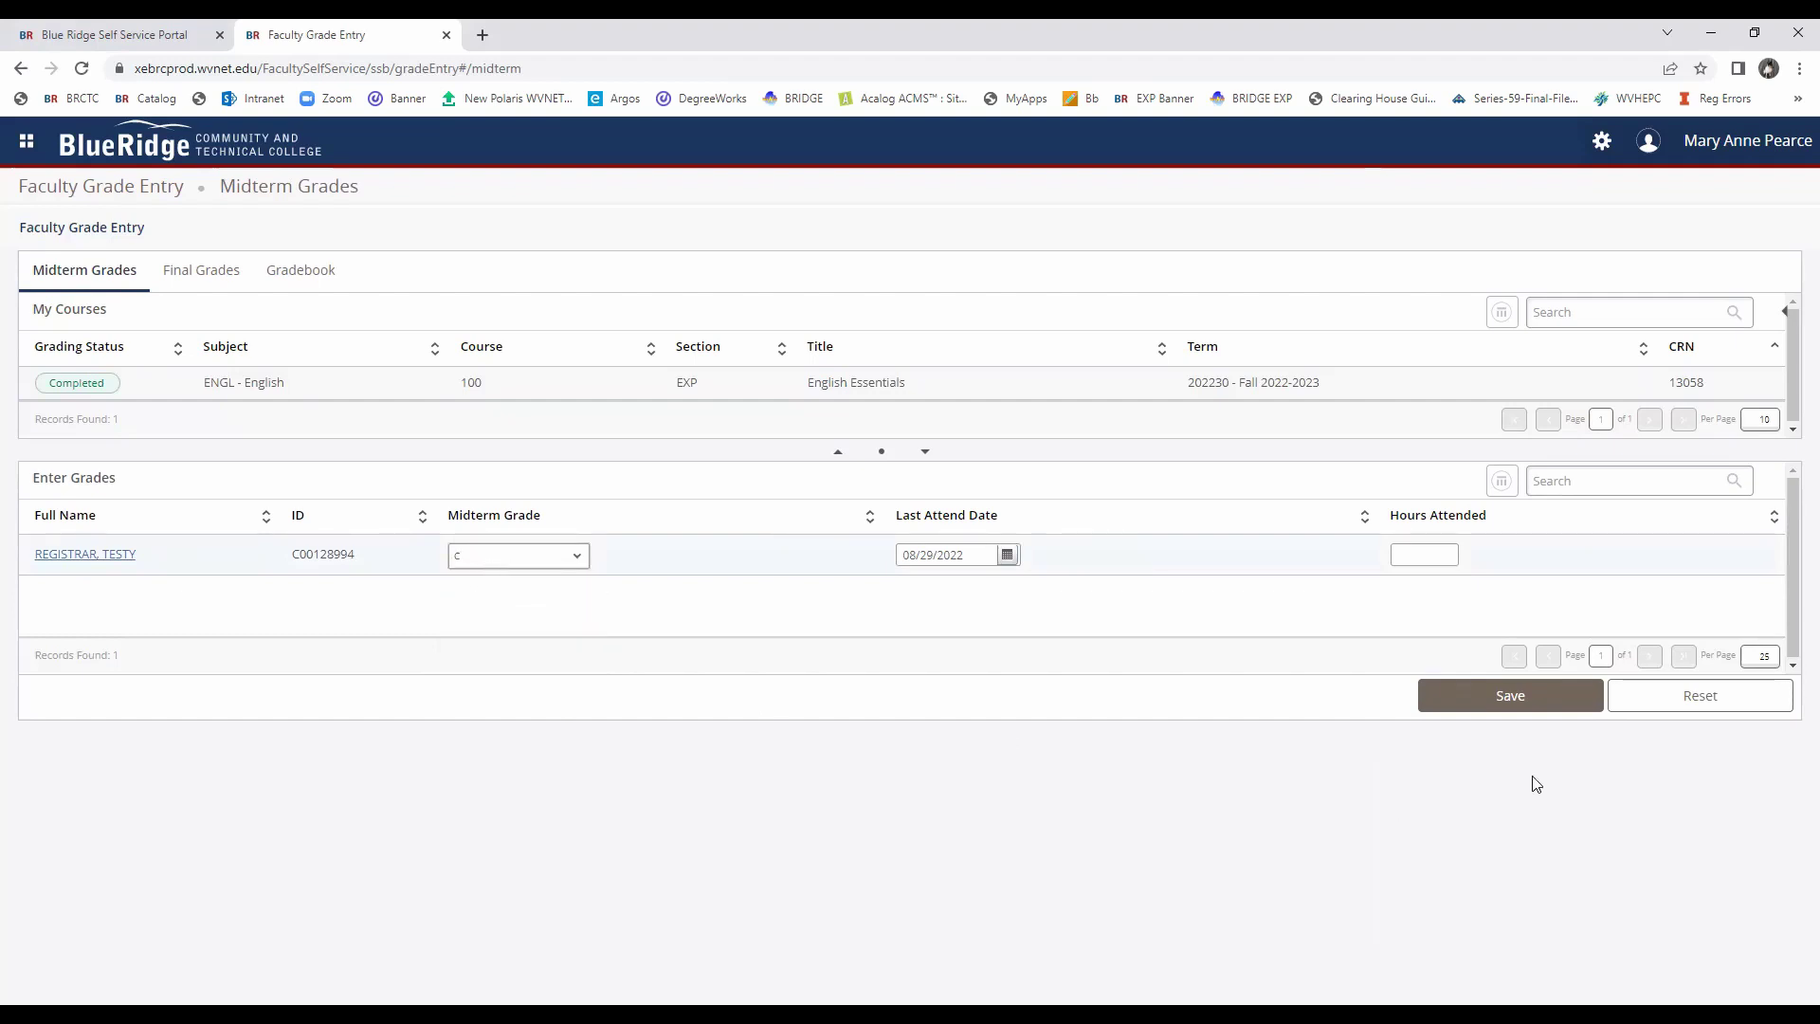
left_click(1484, 699)
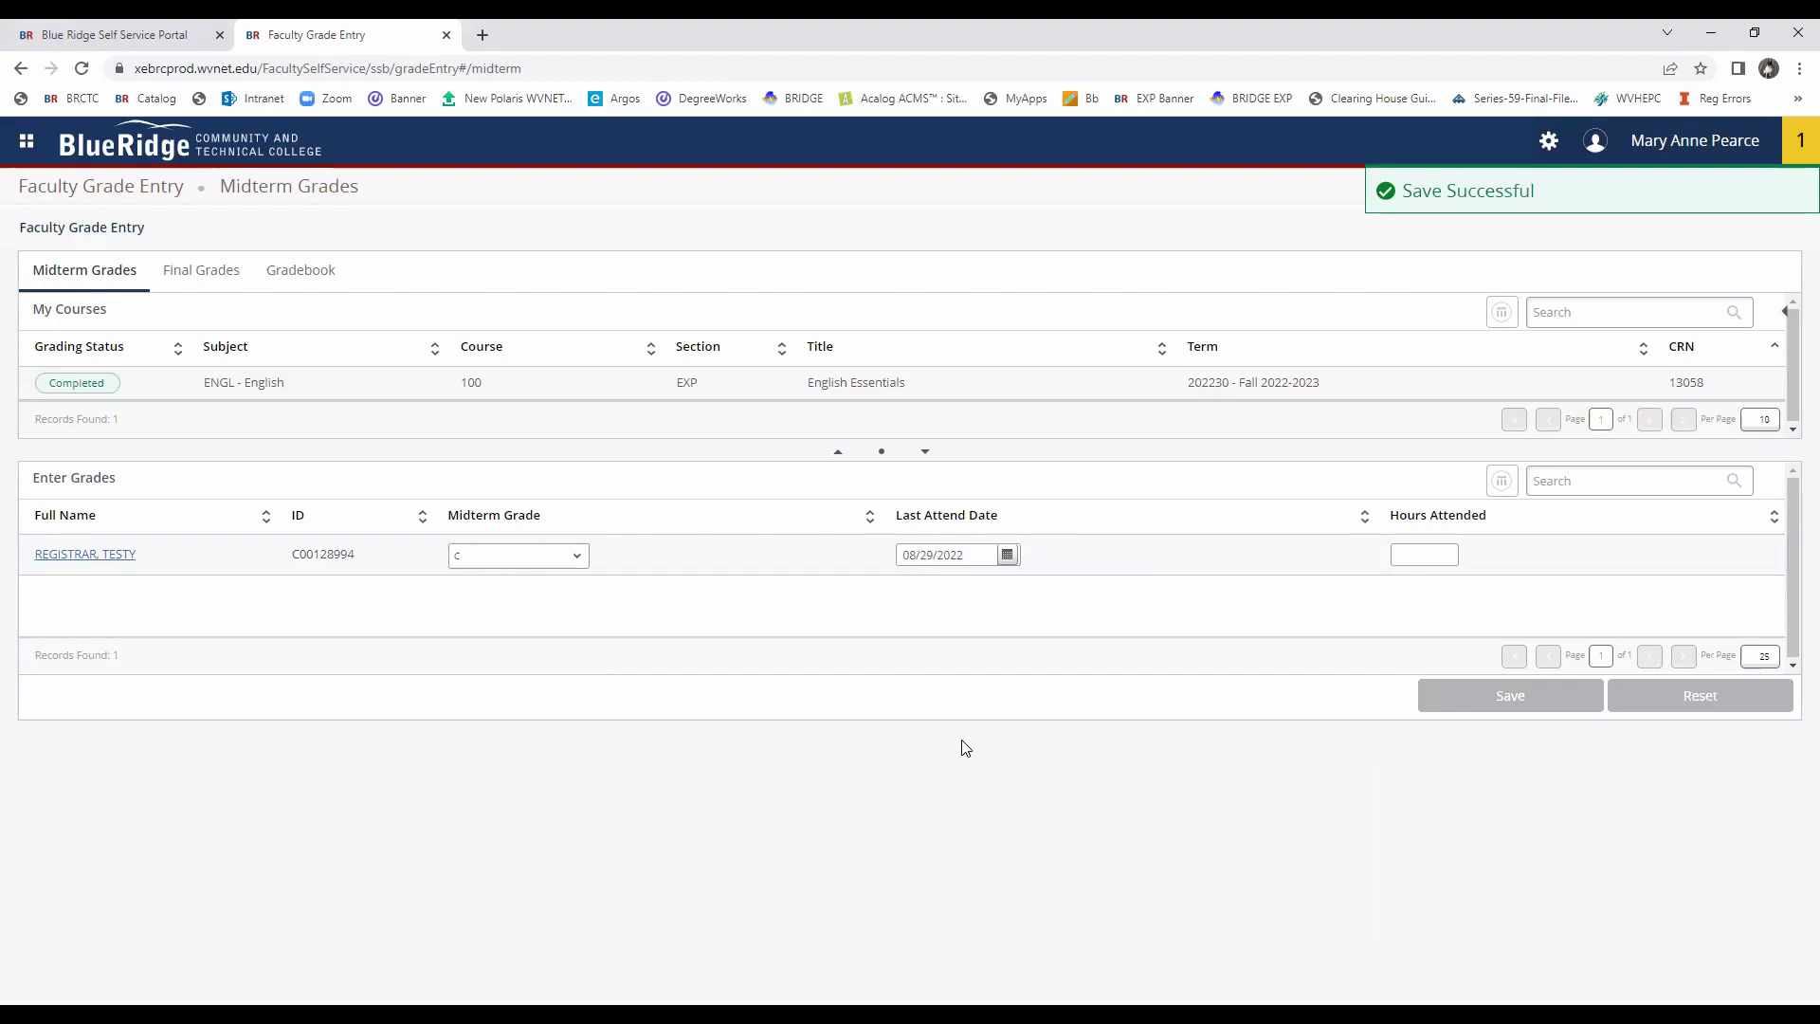
Change the student's English Essentials midterm grade back to A and save the roster.
left_click(520, 563)
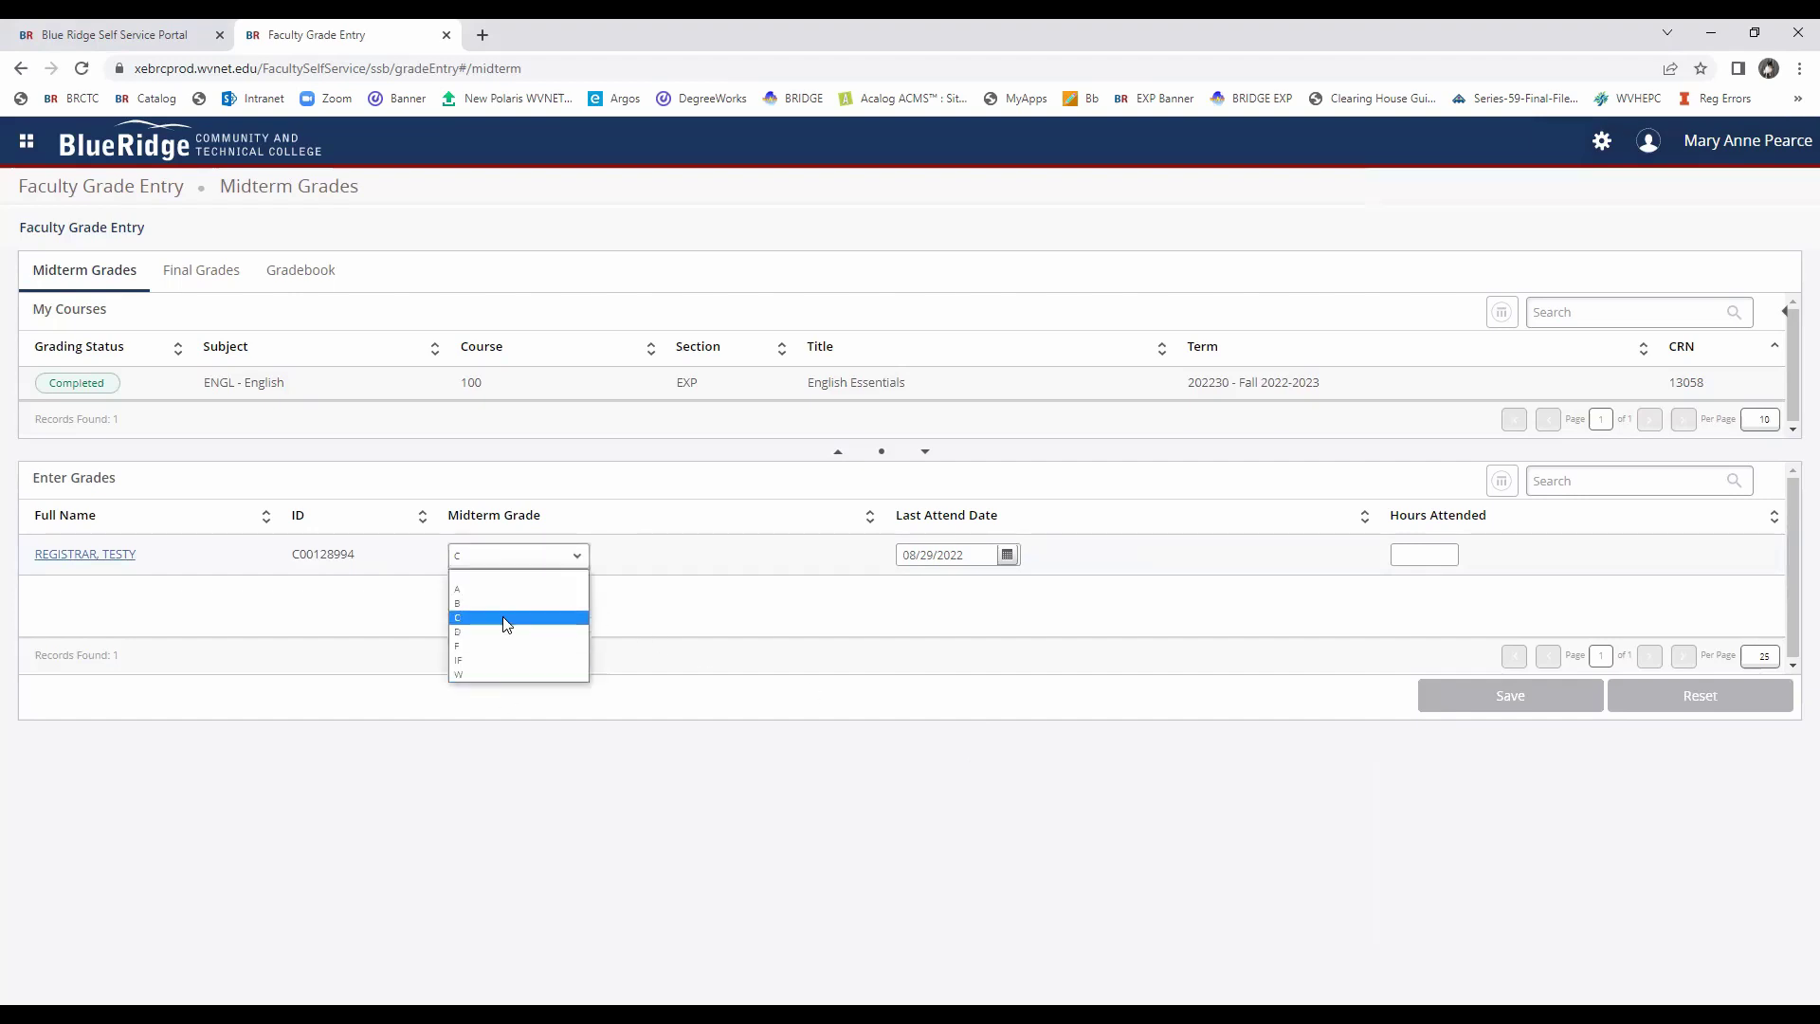
left_click(529, 570)
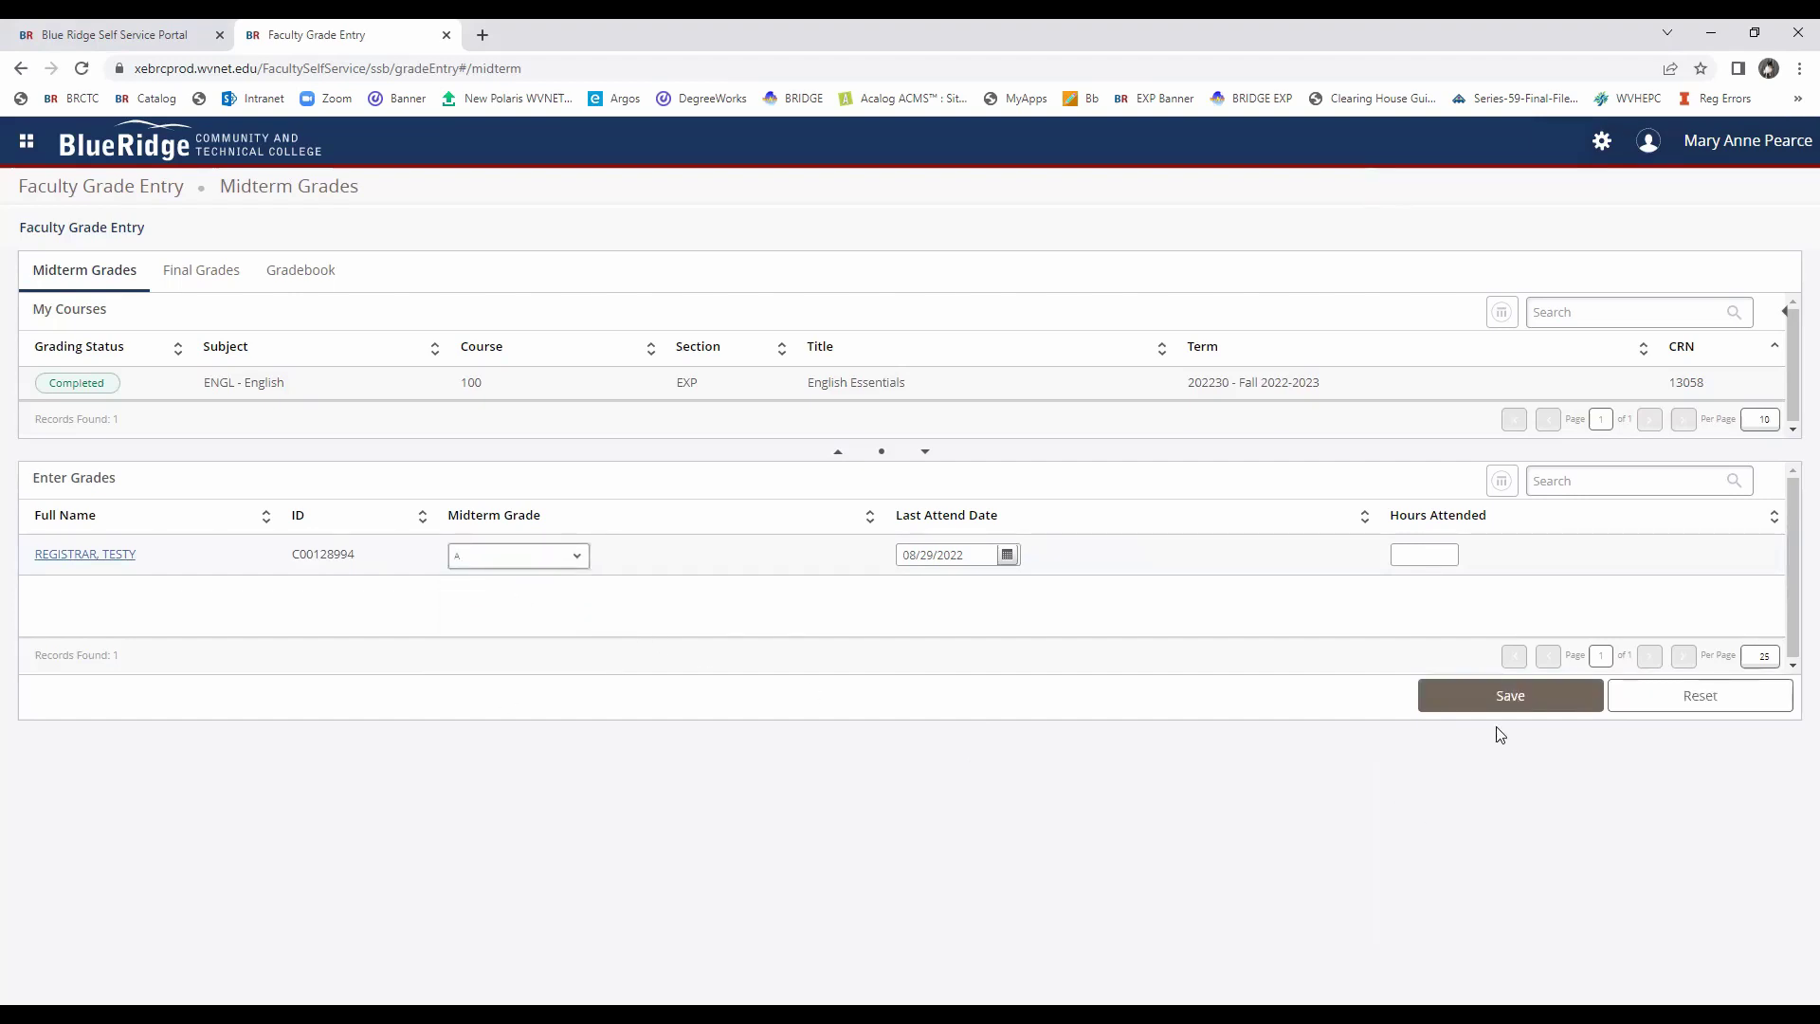
left_click(1477, 697)
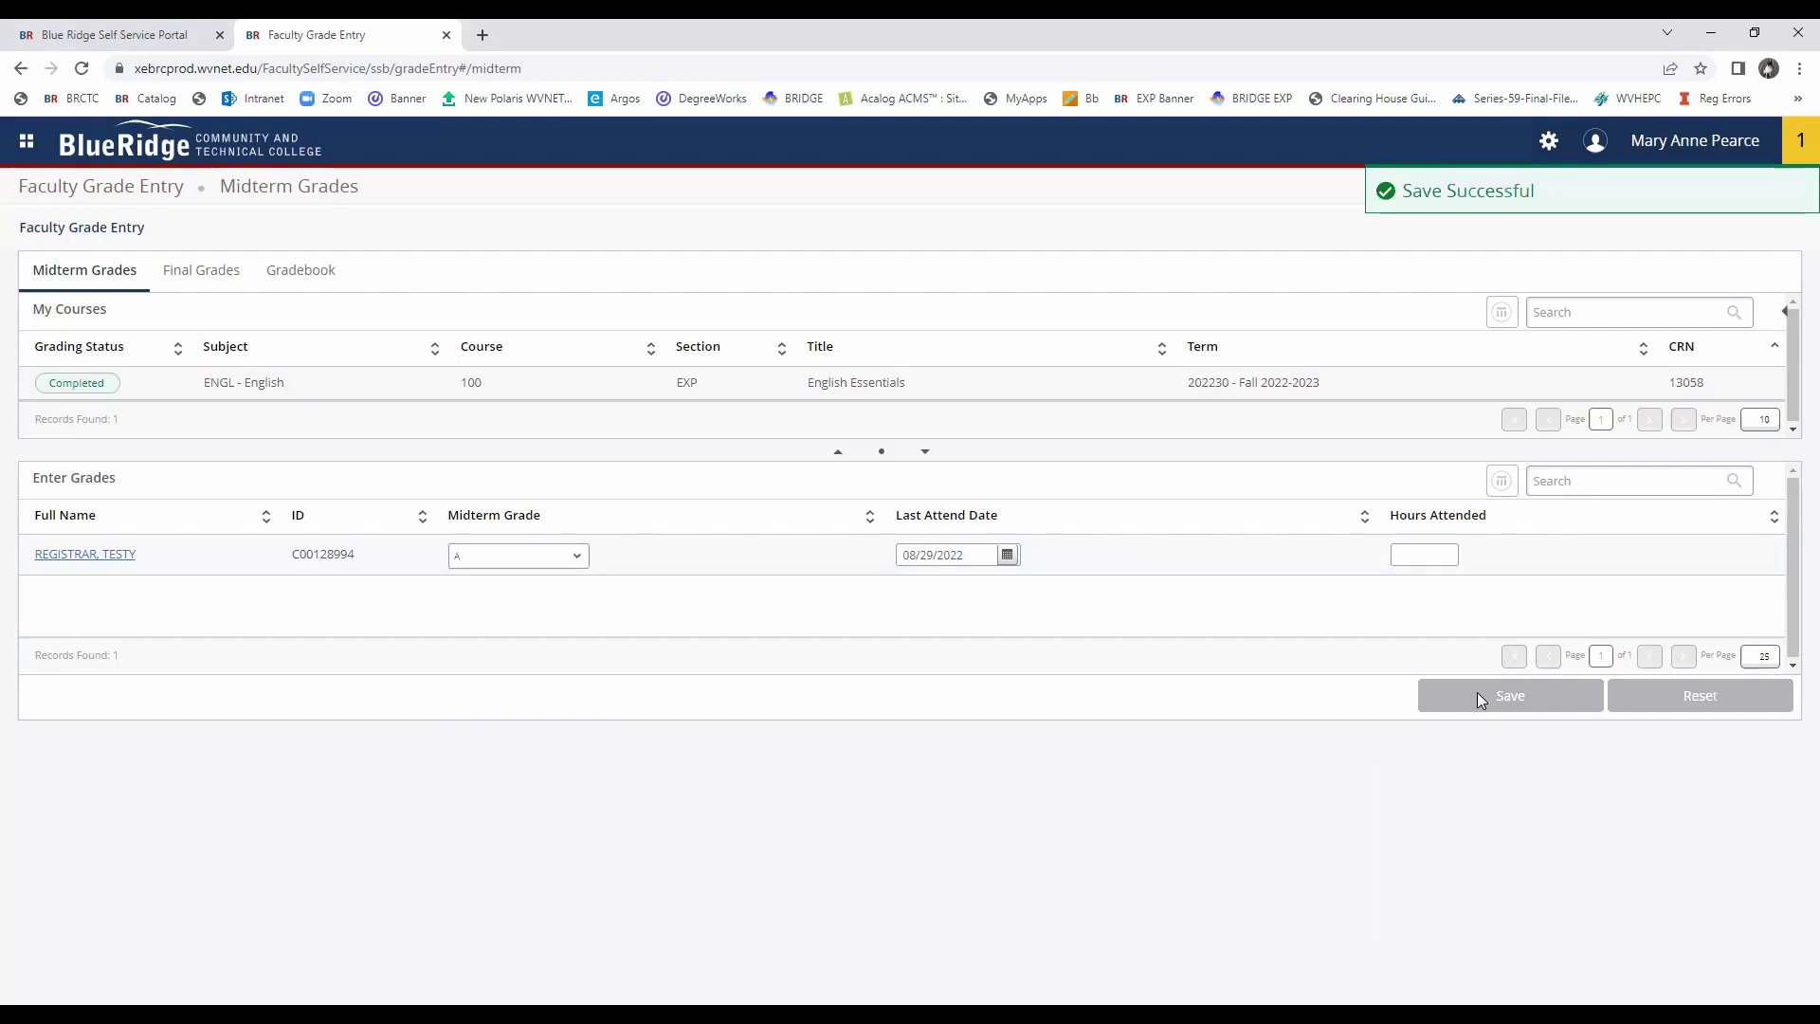